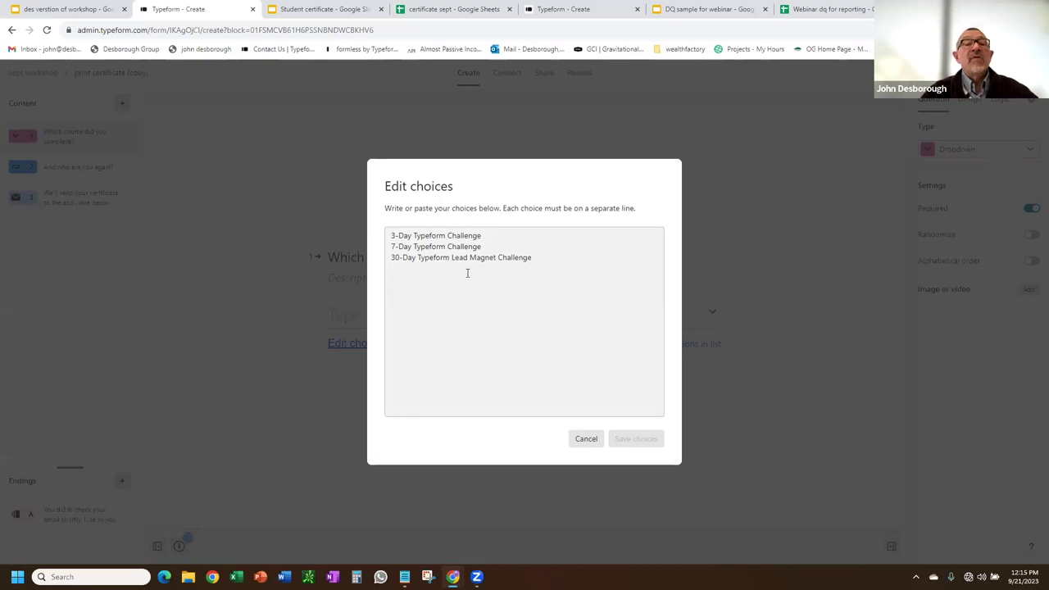
# Close the choice editor and review the name, email and 'You did it!' ending screens in Typeform.
pyautogui.click(583, 442)
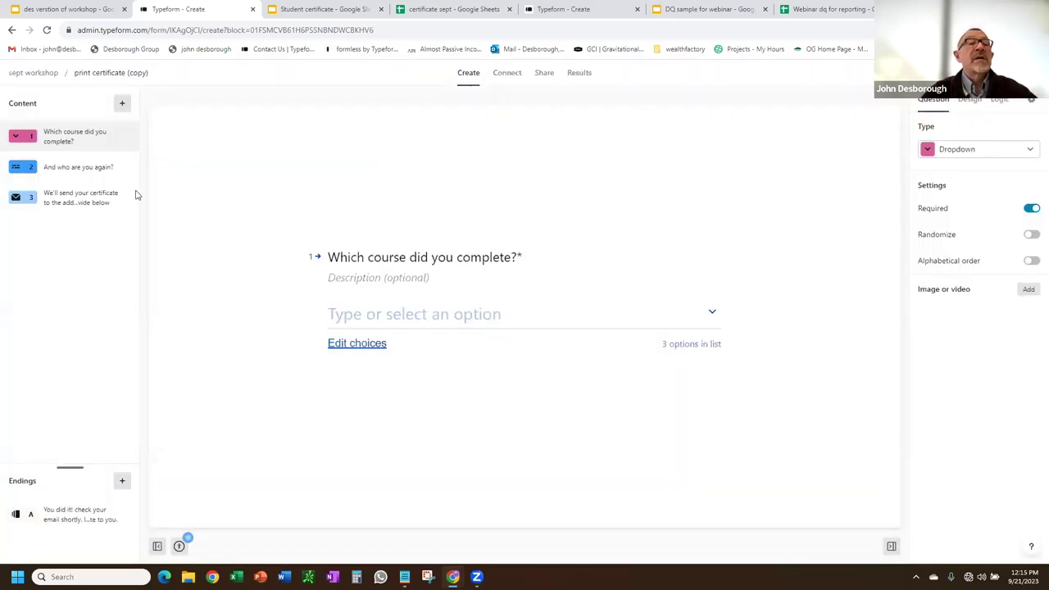
pyautogui.click(109, 168)
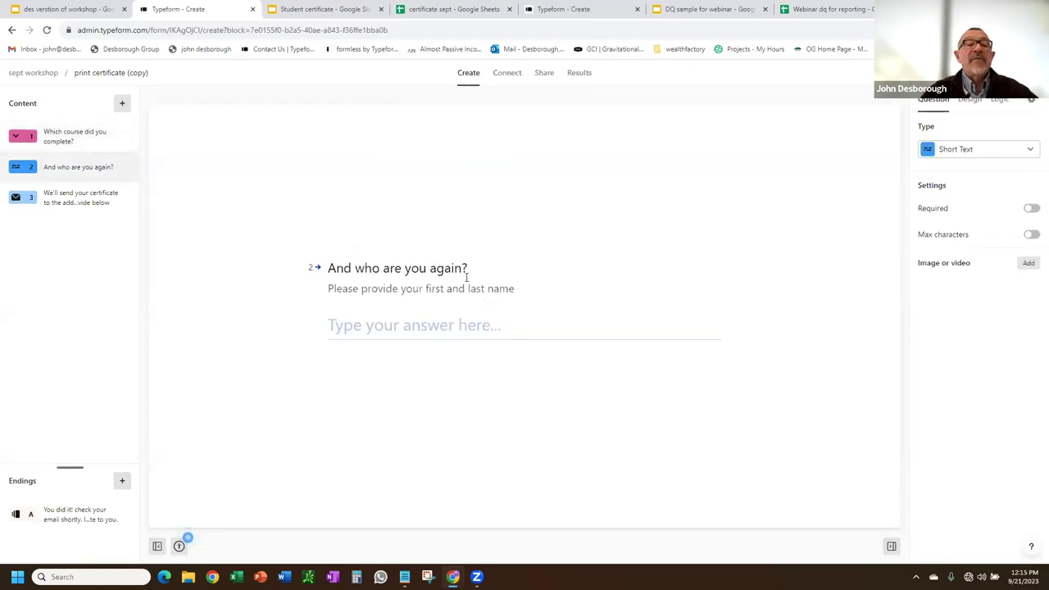
pyautogui.click(72, 205)
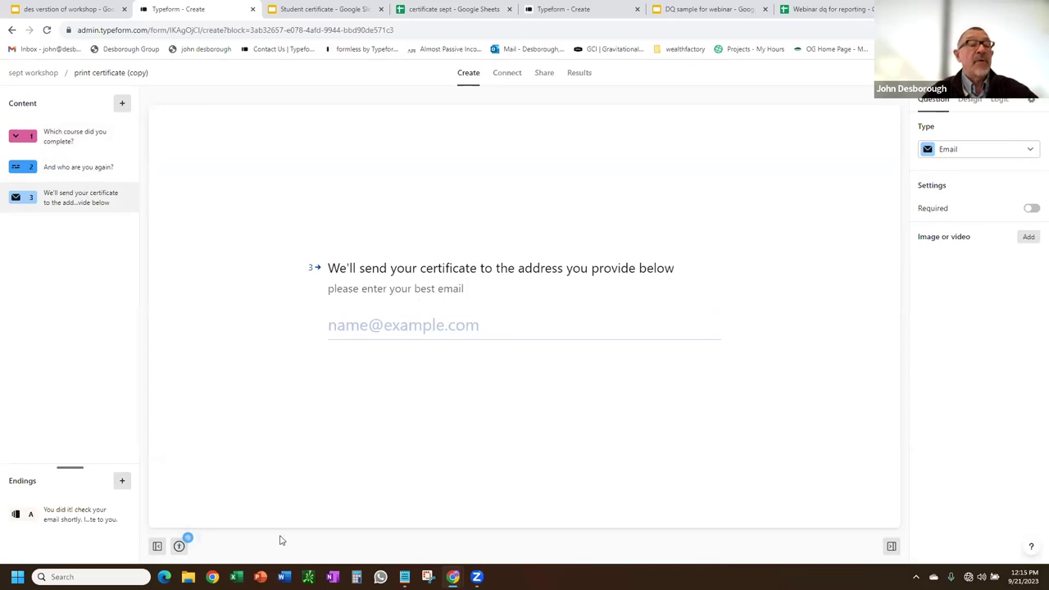
pyautogui.click(72, 515)
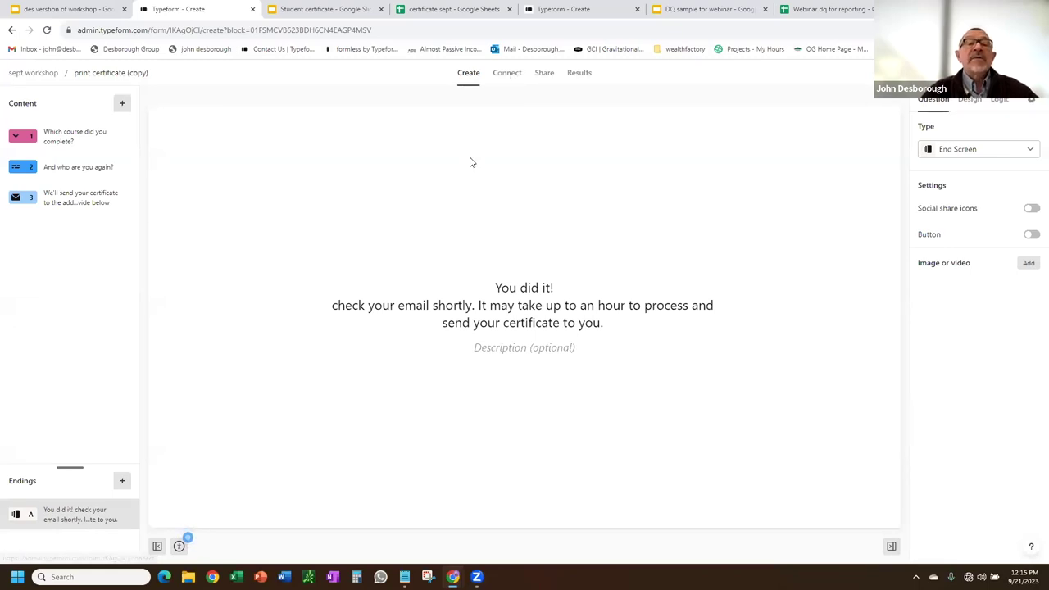
pyautogui.click(508, 73)
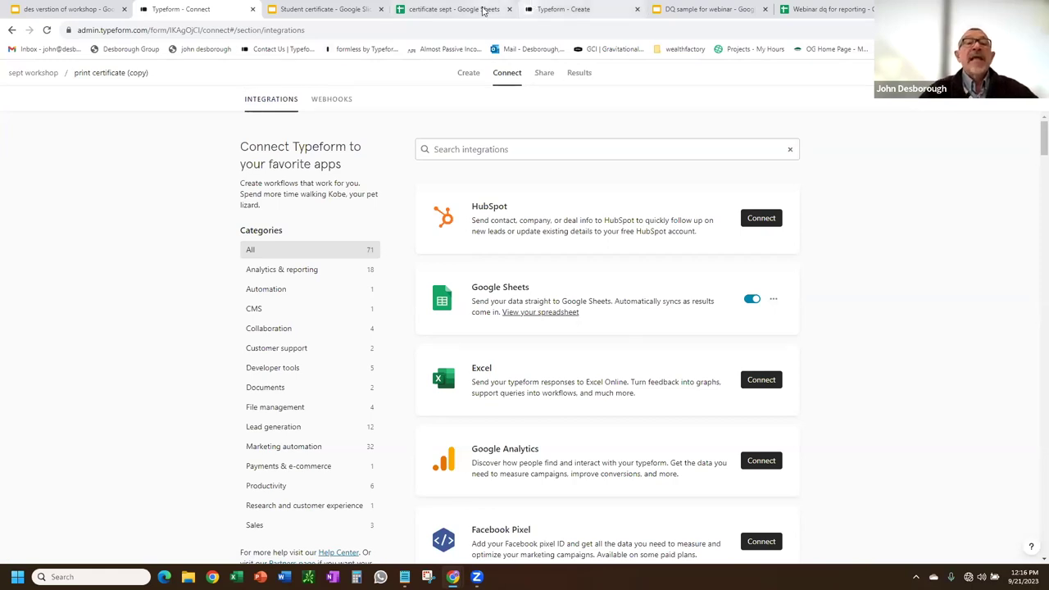
# Switch to the certificate sept spreadsheet.
pyautogui.click(435, 12)
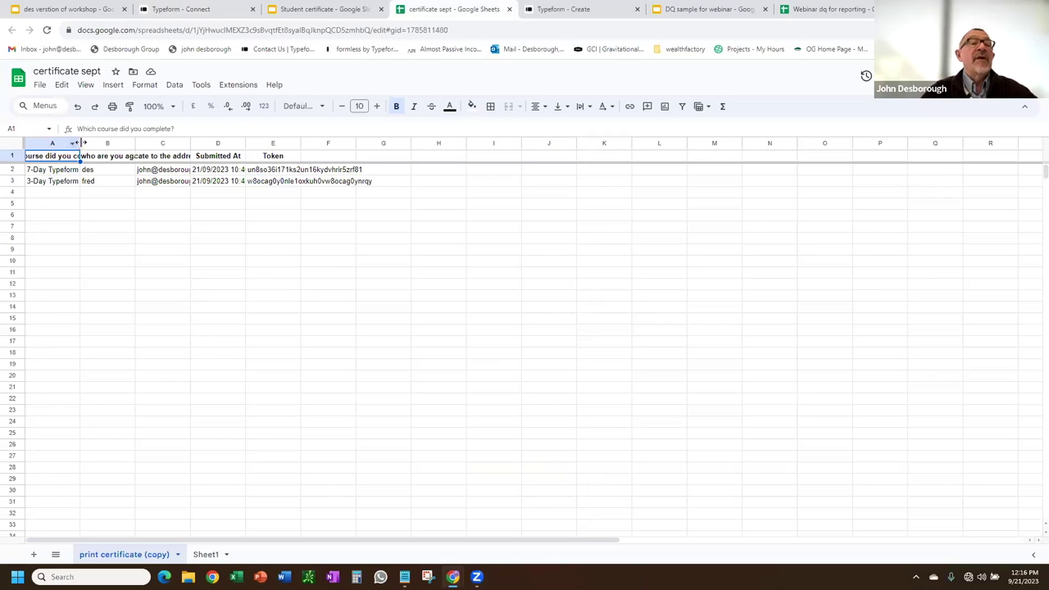
# Widen column A of print certificate (copy) past the protected-range warning, then glance at the Slides template.
pyautogui.moveTo(80, 143); pyautogui.dragTo(178, 143)
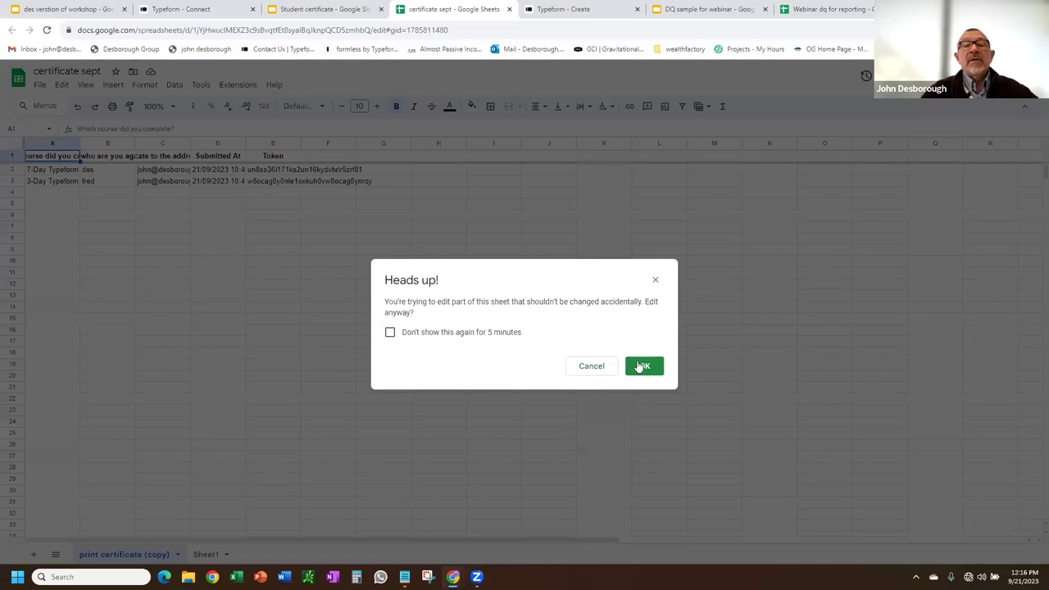
pyautogui.click(639, 366)
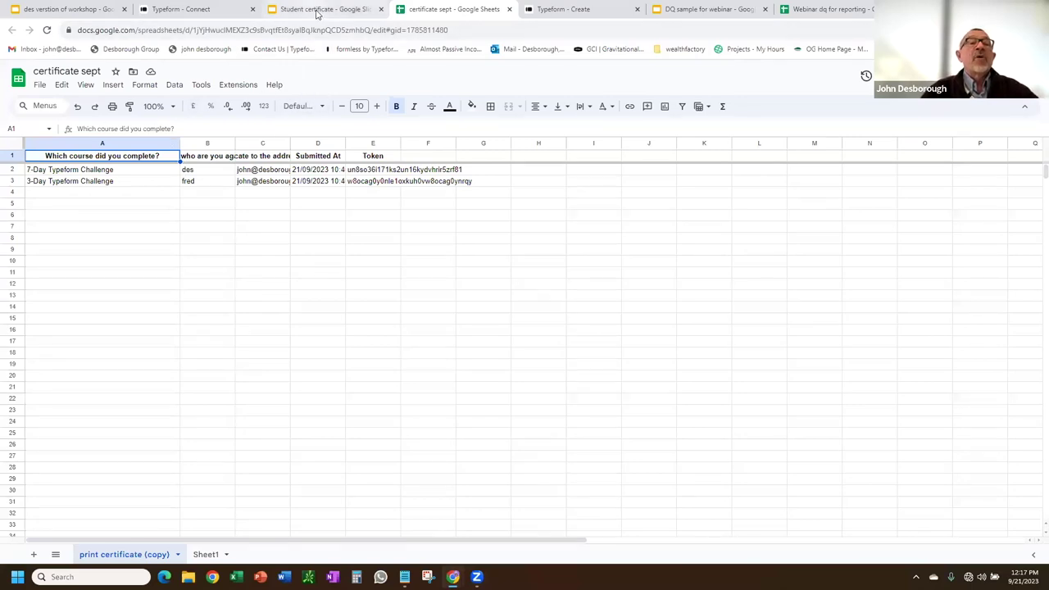
pyautogui.click(320, 10)
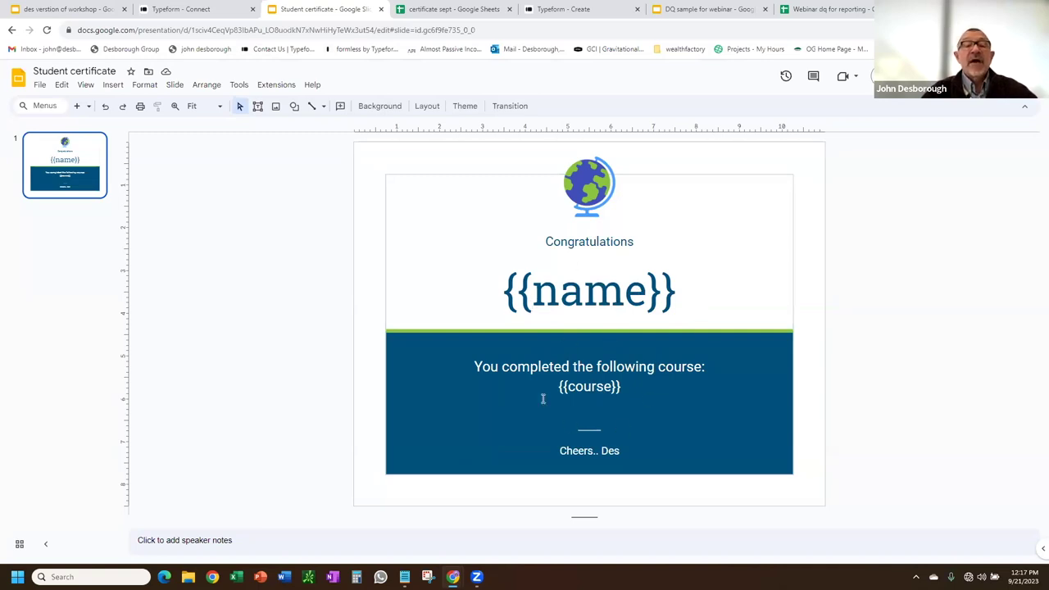
pyautogui.click(446, 11)
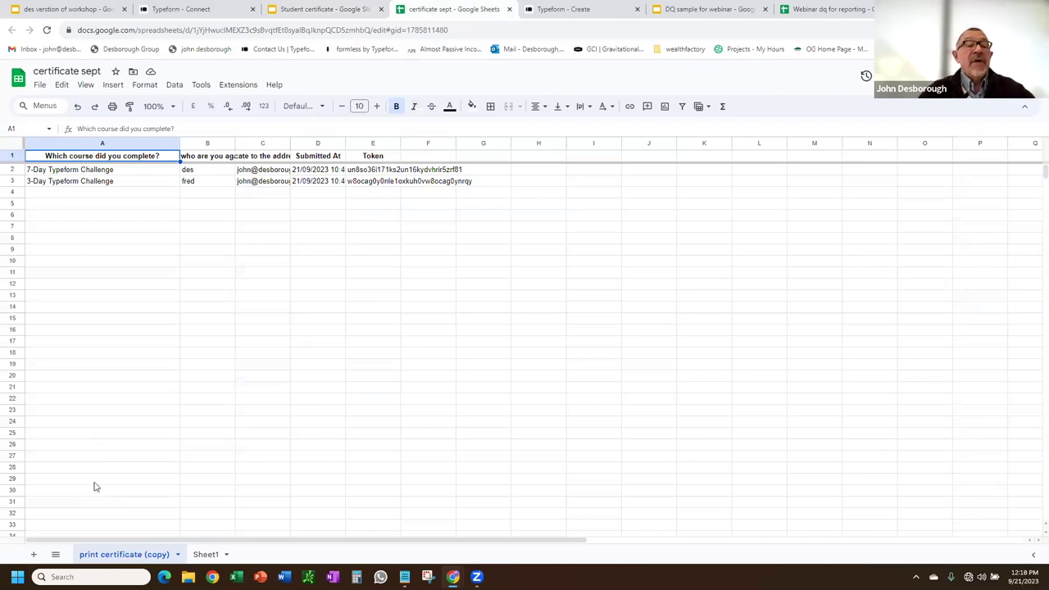
pyautogui.click(205, 555)
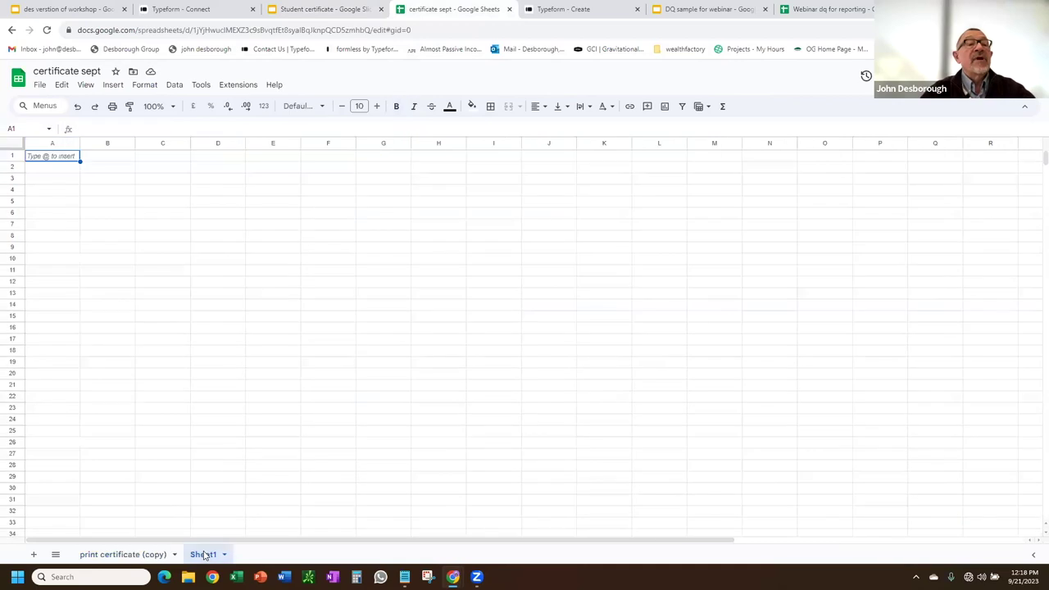
# Enter the headers course, name and email in A1:C1 of Sheet1.
pyautogui.doubleClick(63, 156)
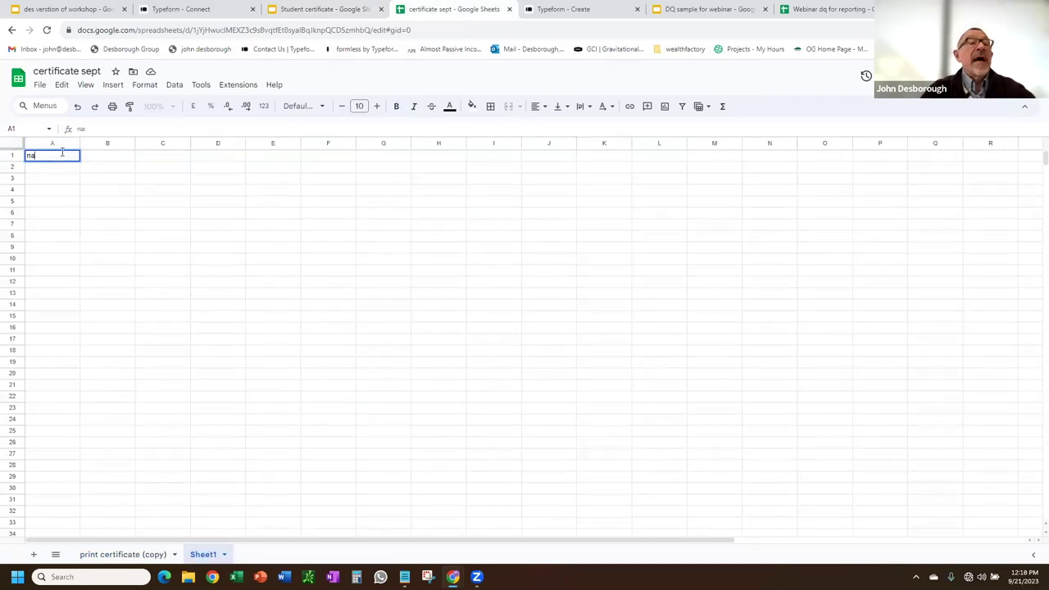
pyautogui.write('course')
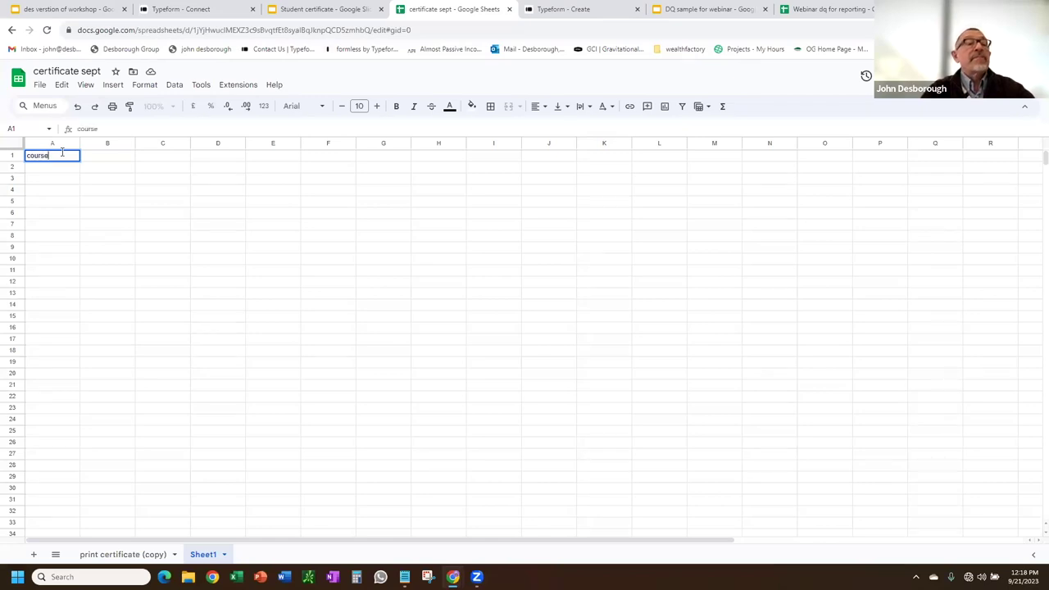
pyautogui.press('Tab')
pyautogui.write('nam')
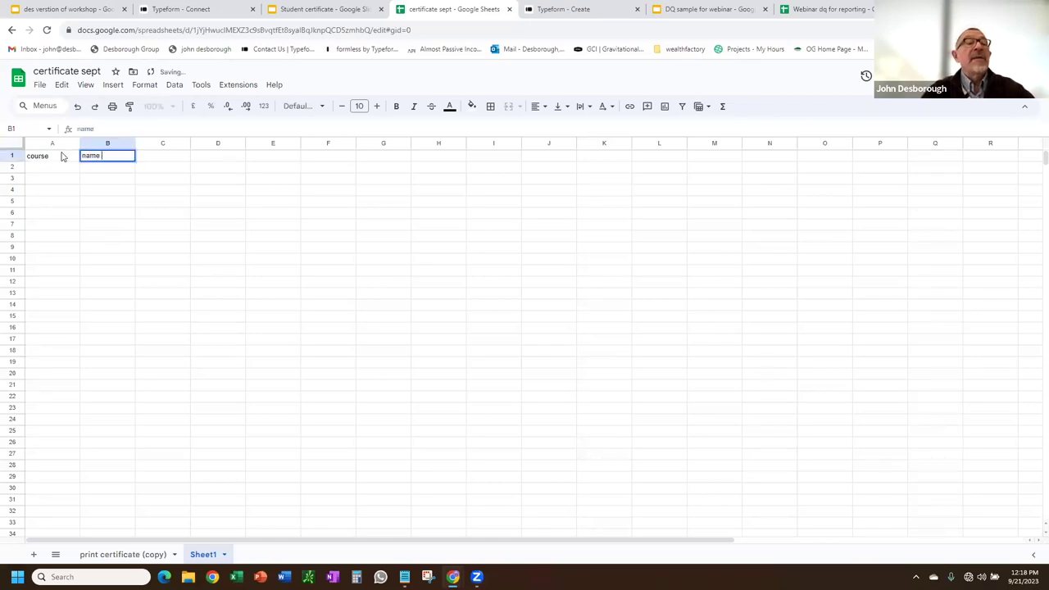
pyautogui.write('e')
pyautogui.press('Tab')
pyautogui.write('email')
pyautogui.press('Return')
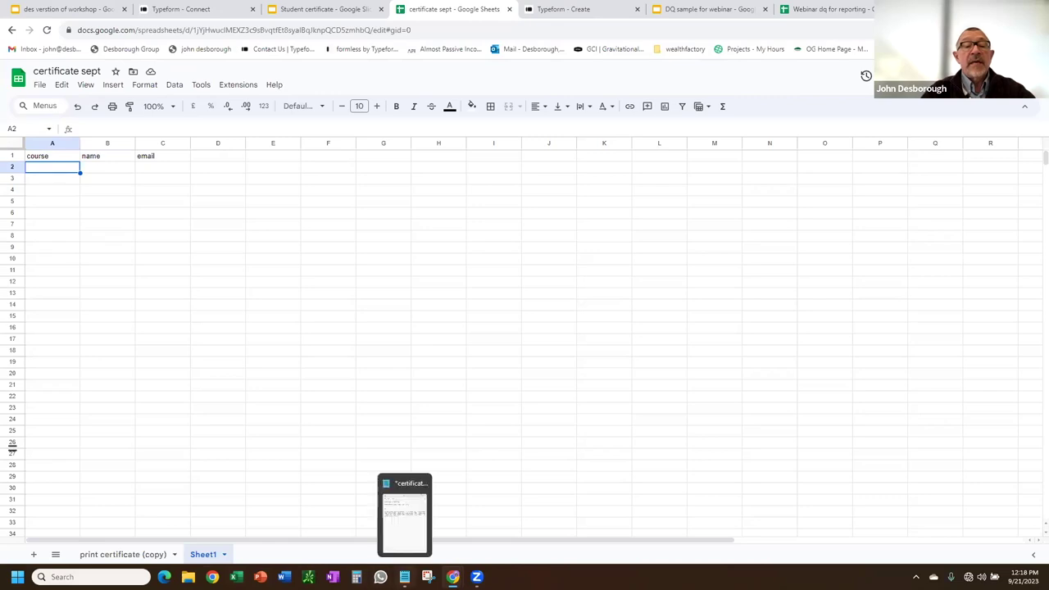
pyautogui.click(404, 577)
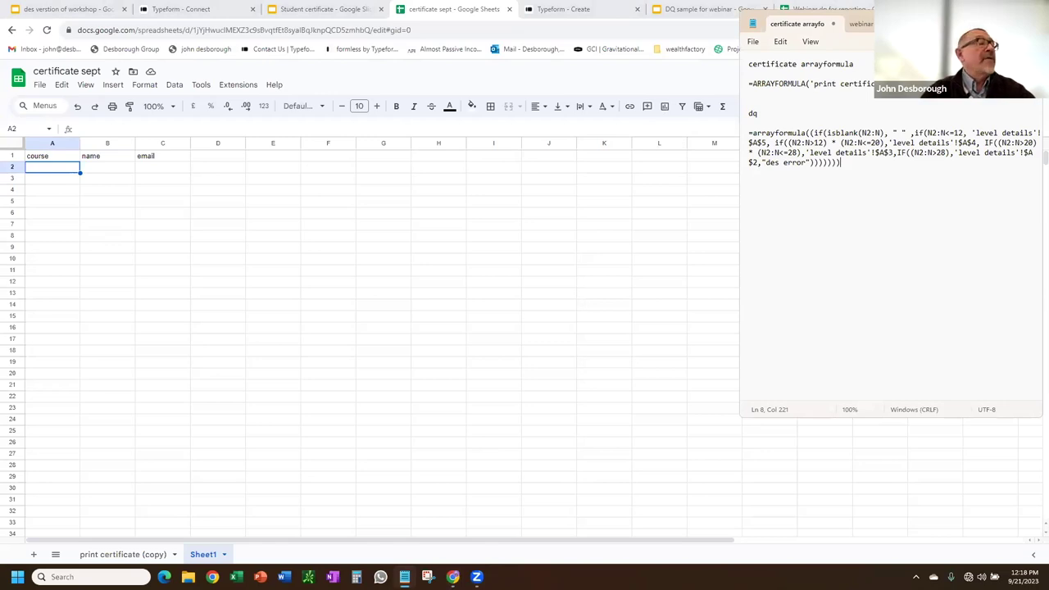
pyautogui.hotkey('alt', 'Tab')
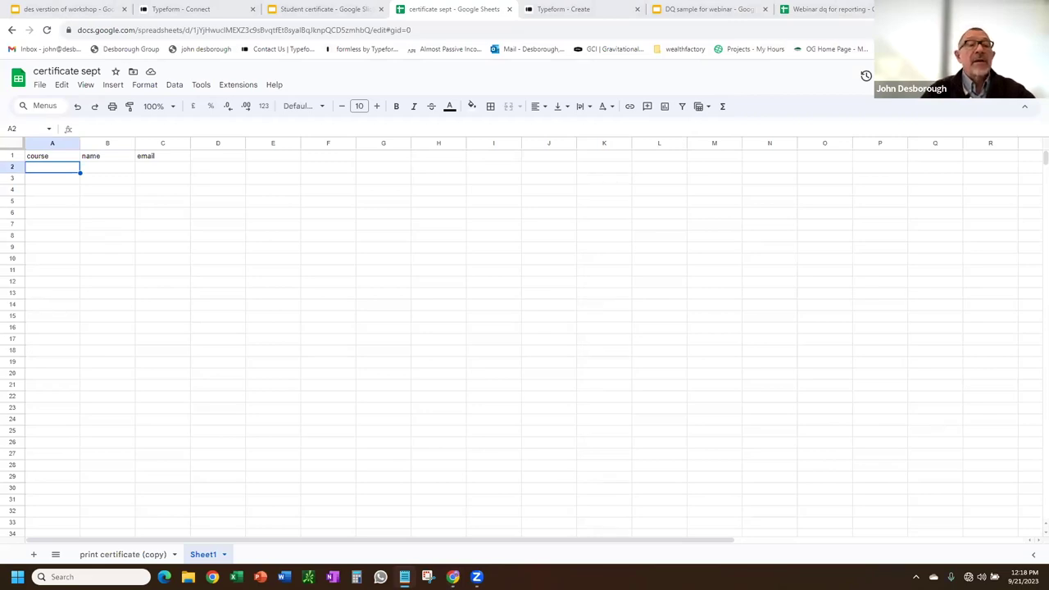
# Rename Sheet1 to 'Report' and check the response data and the template's {{name}} and {{course}} placeholders.
pyautogui.doubleClick(210, 558)
pyautogui.write('Report')
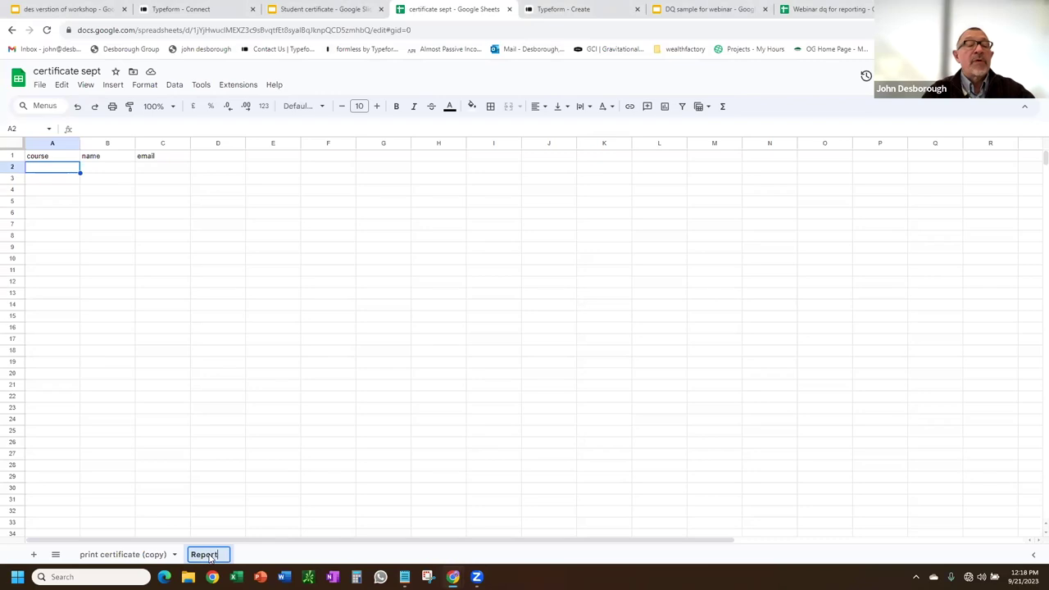
pyautogui.press('Return')
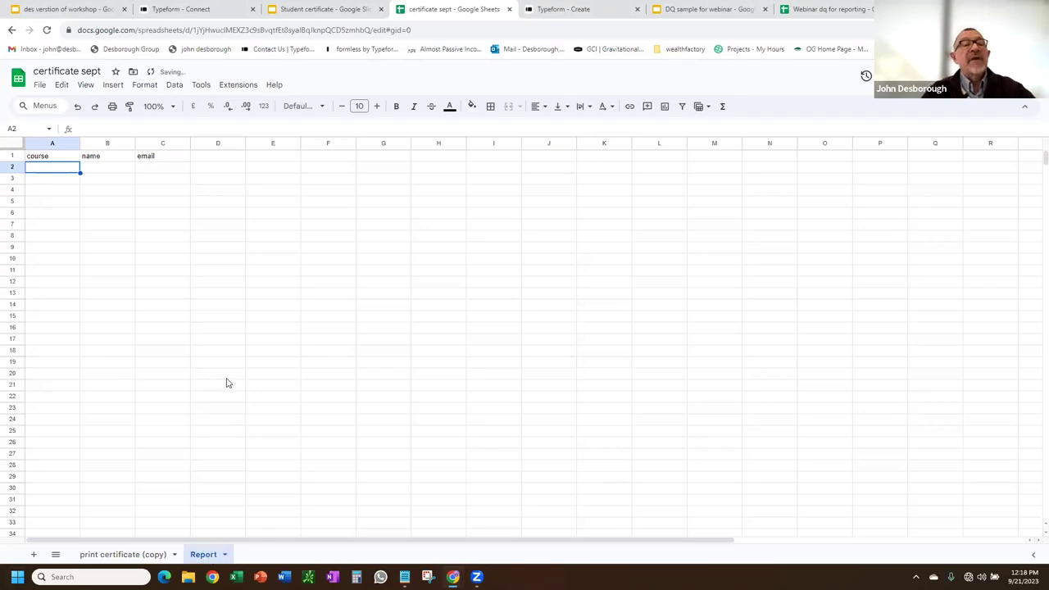
pyautogui.click(131, 555)
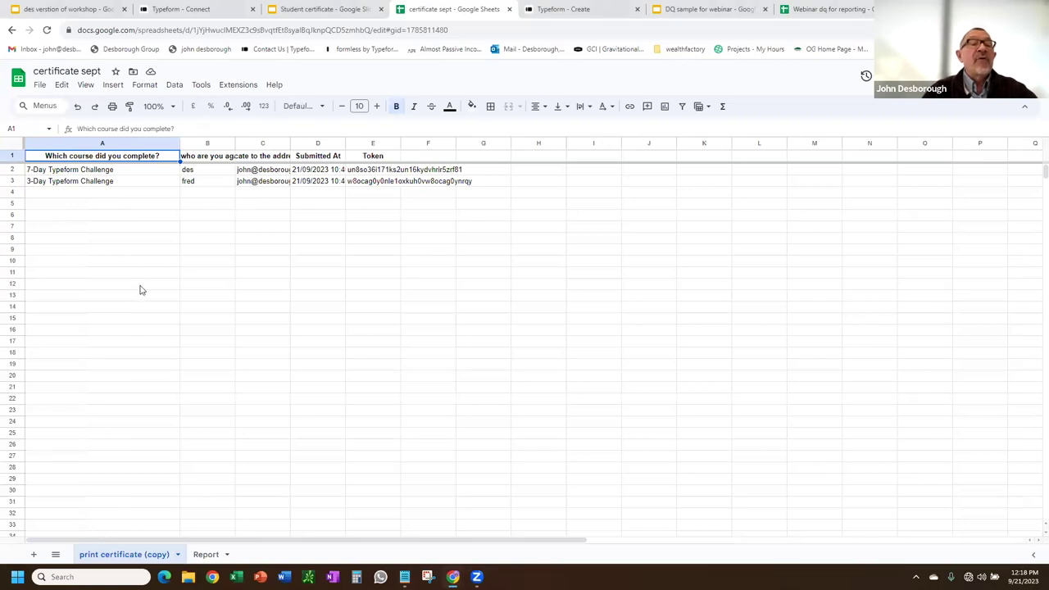
pyautogui.click(210, 554)
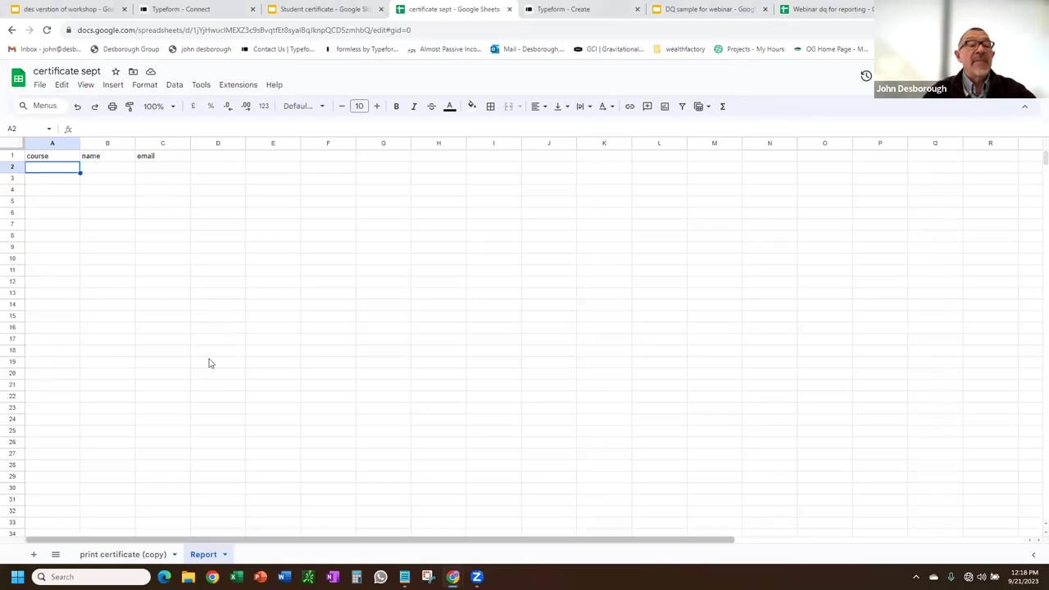
pyautogui.click(306, 9)
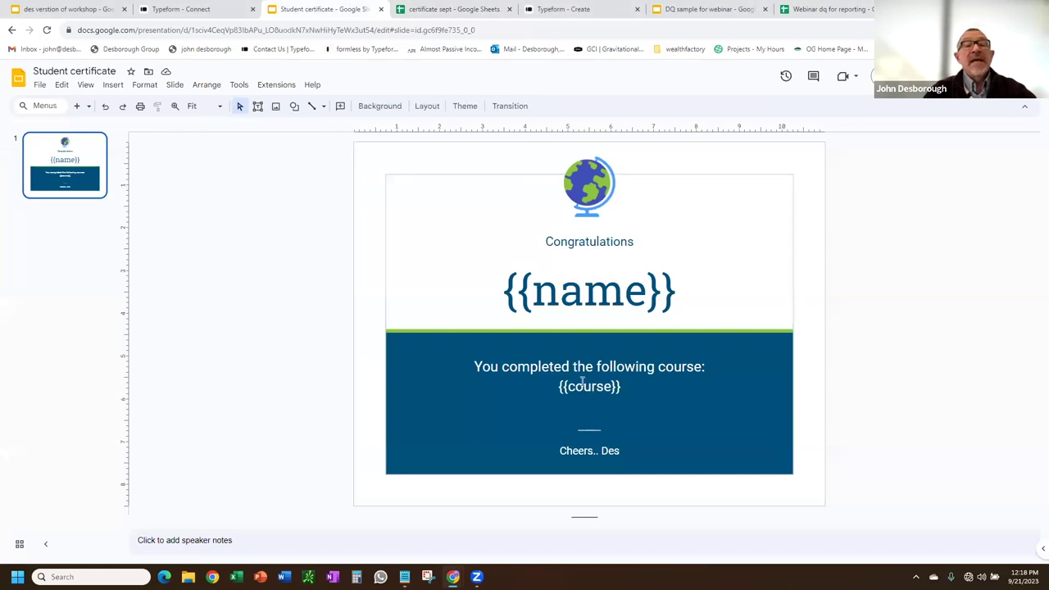
# In Report!A2, enter =ARRAYFORMULA('print certificate (copy)'!A2:A) to pull the course names.
pyautogui.click(441, 10)
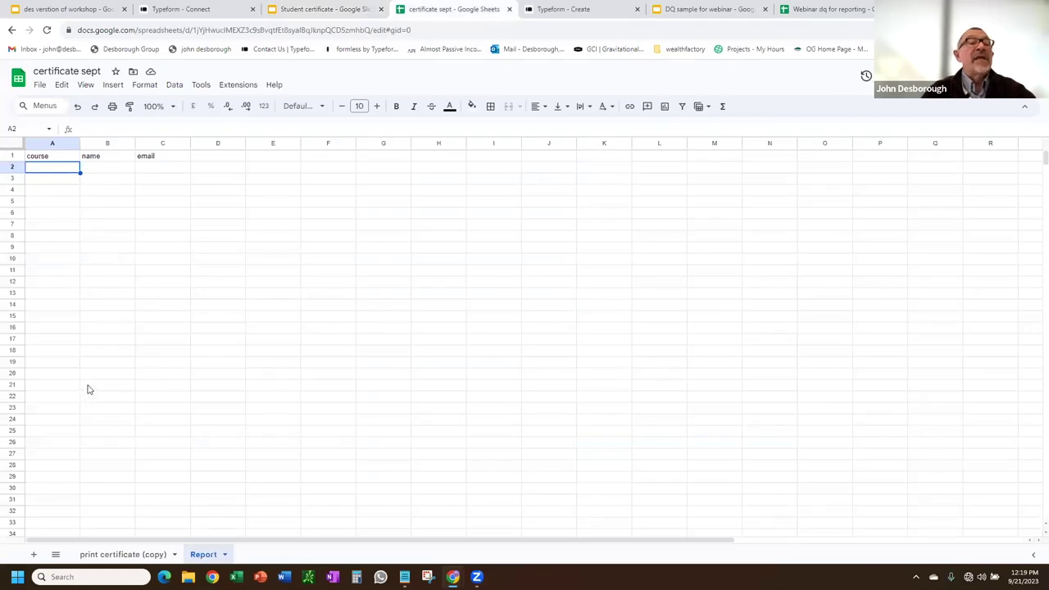
pyautogui.write('=arr')
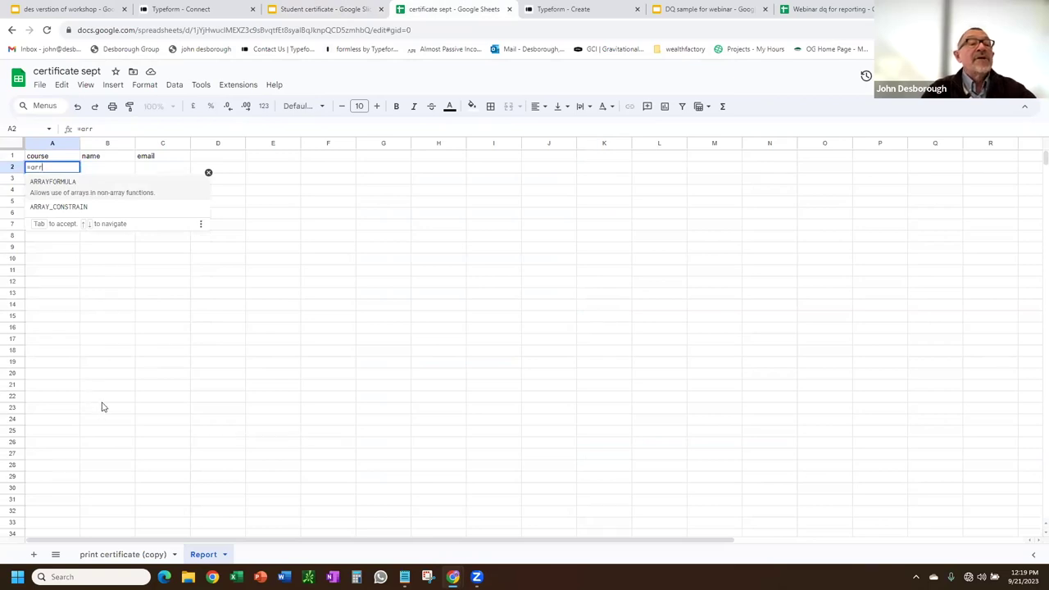
pyautogui.click(59, 187)
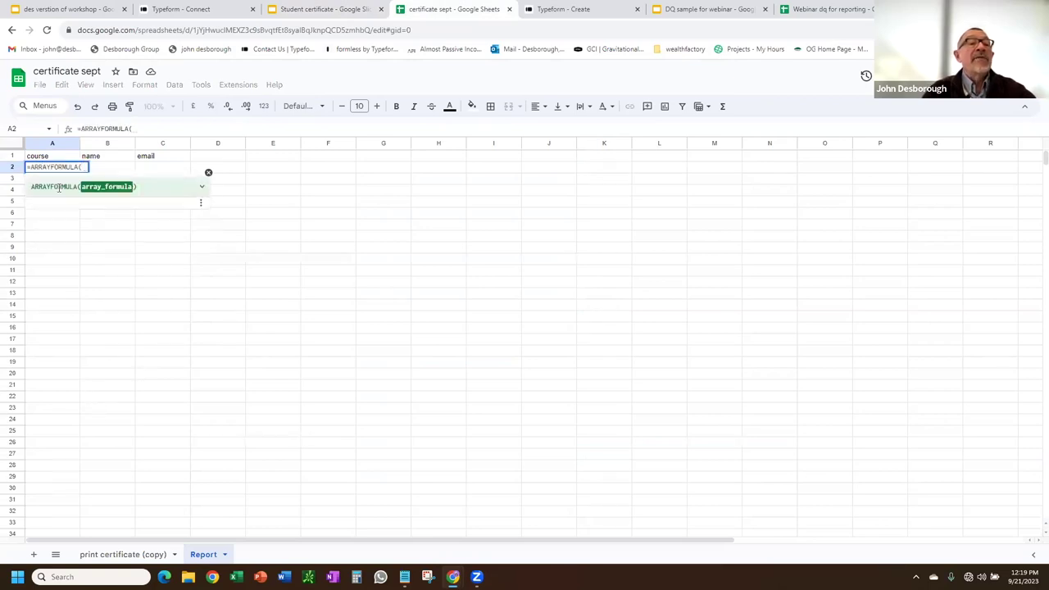
pyautogui.click(114, 556)
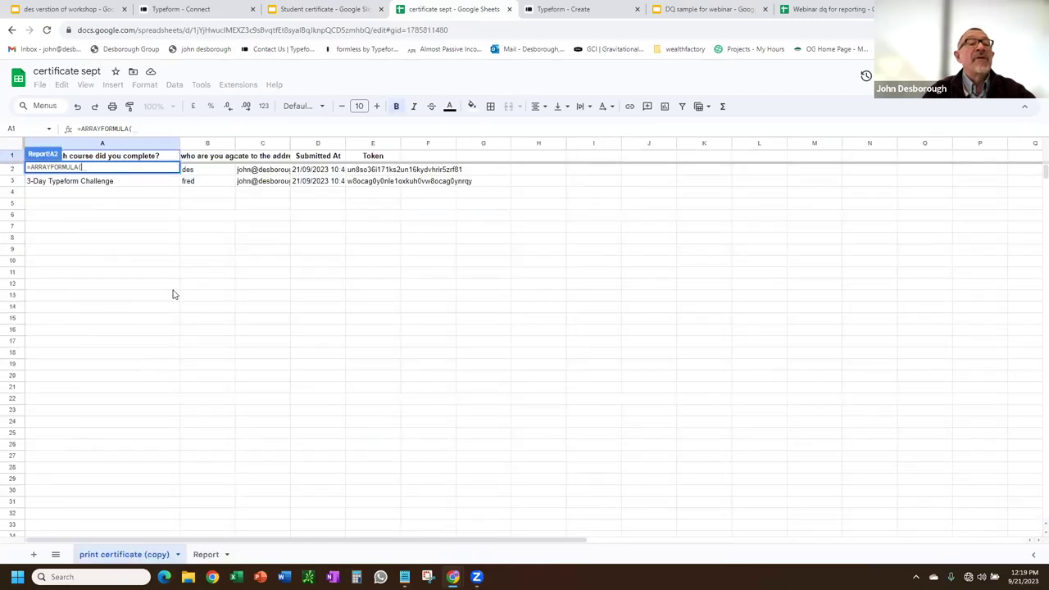
pyautogui.click(201, 170)
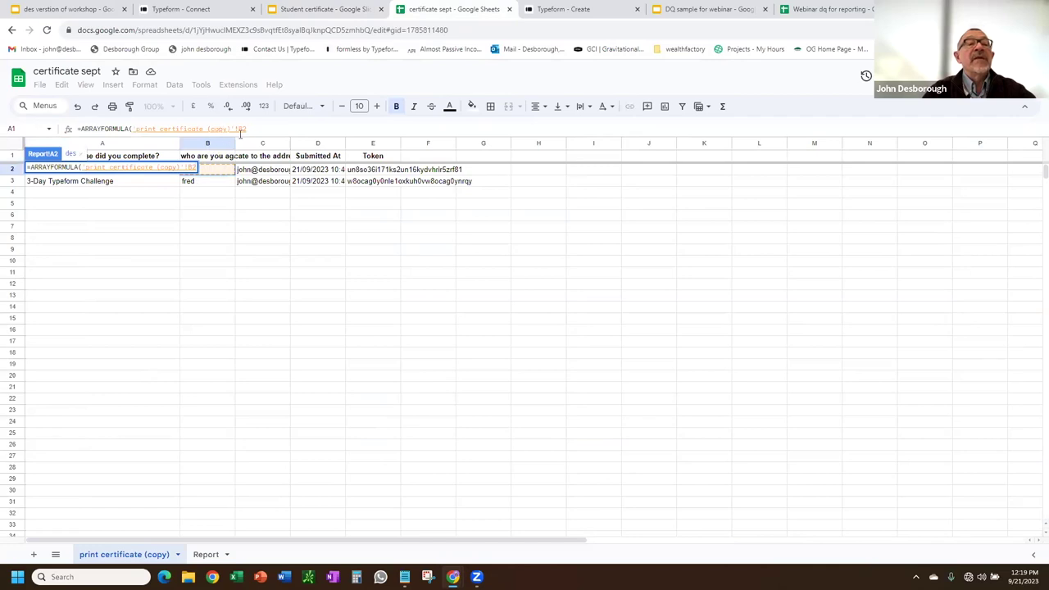
pyautogui.press('Return')
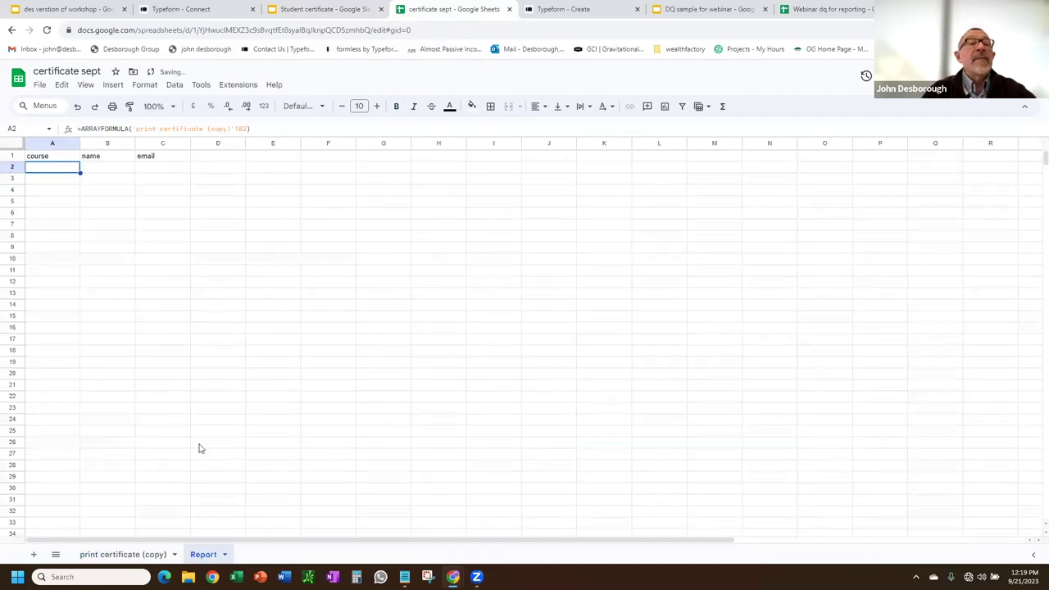
pyautogui.press('Return')
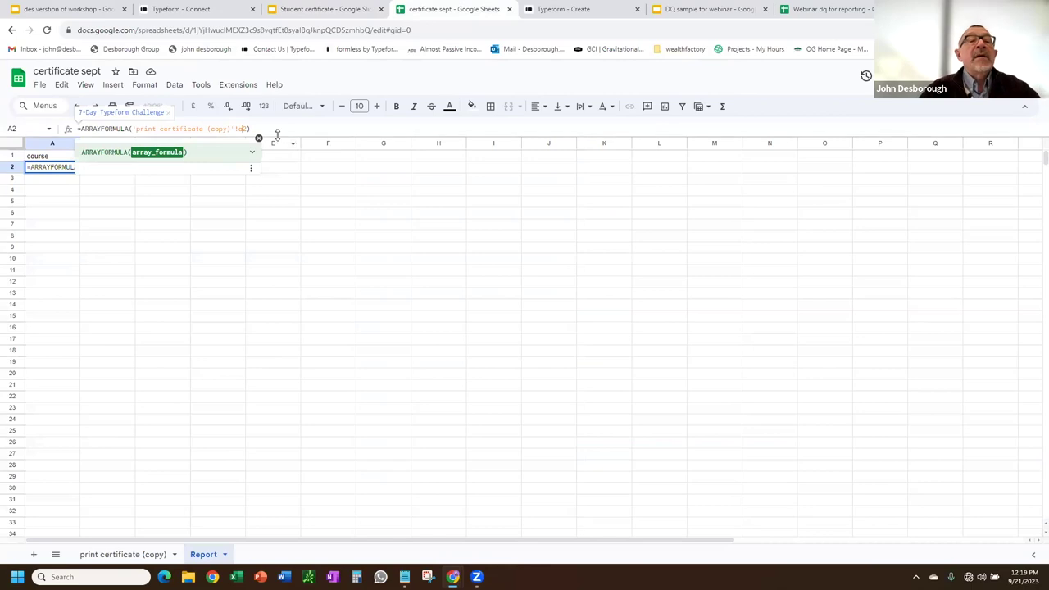
pyautogui.press('BackSpace')
pyautogui.write('A')
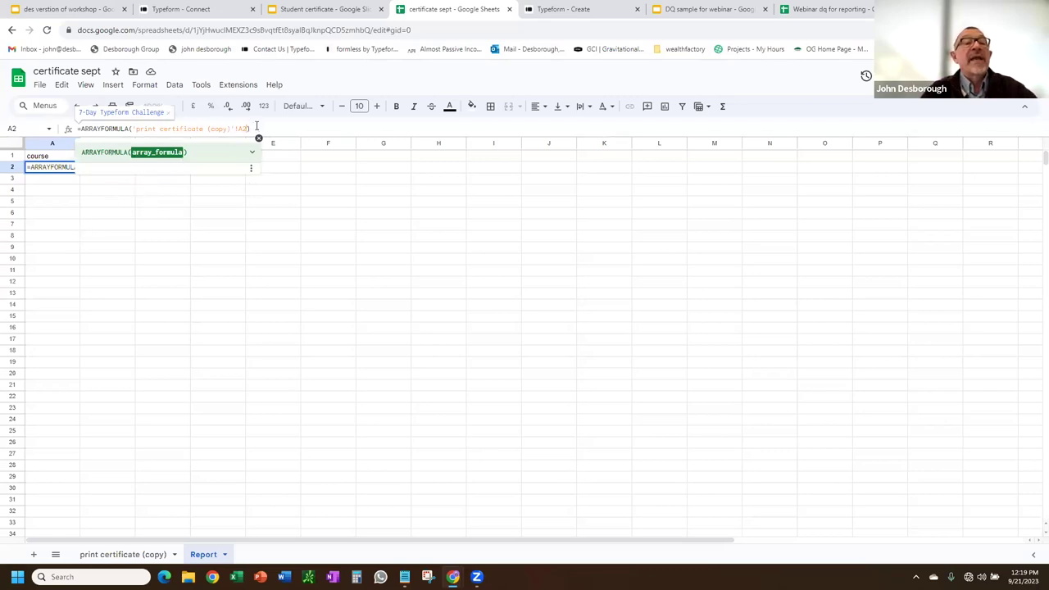
pyautogui.write(':')
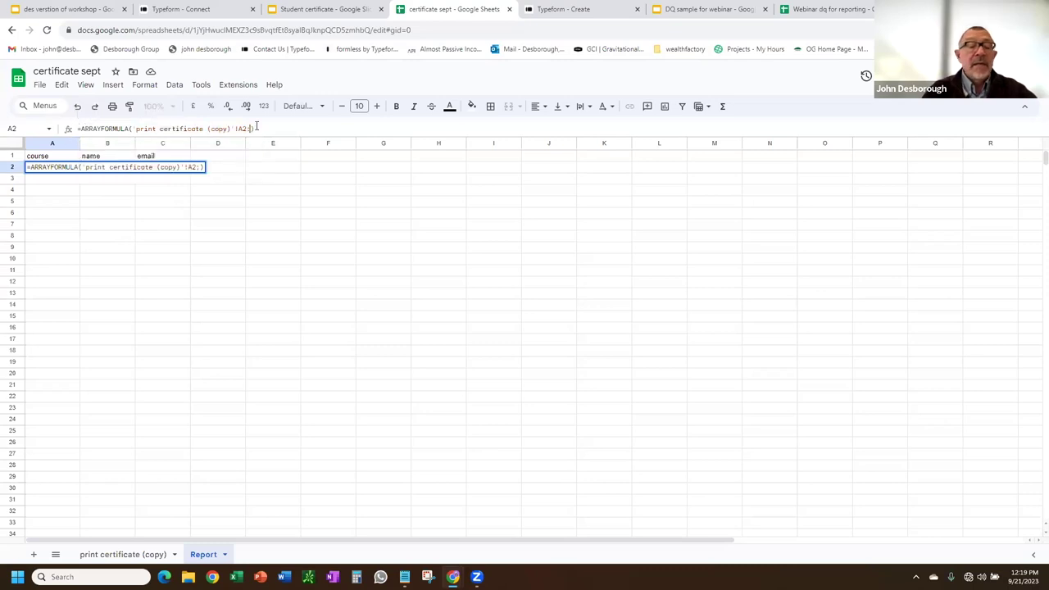
pyautogui.write('A')
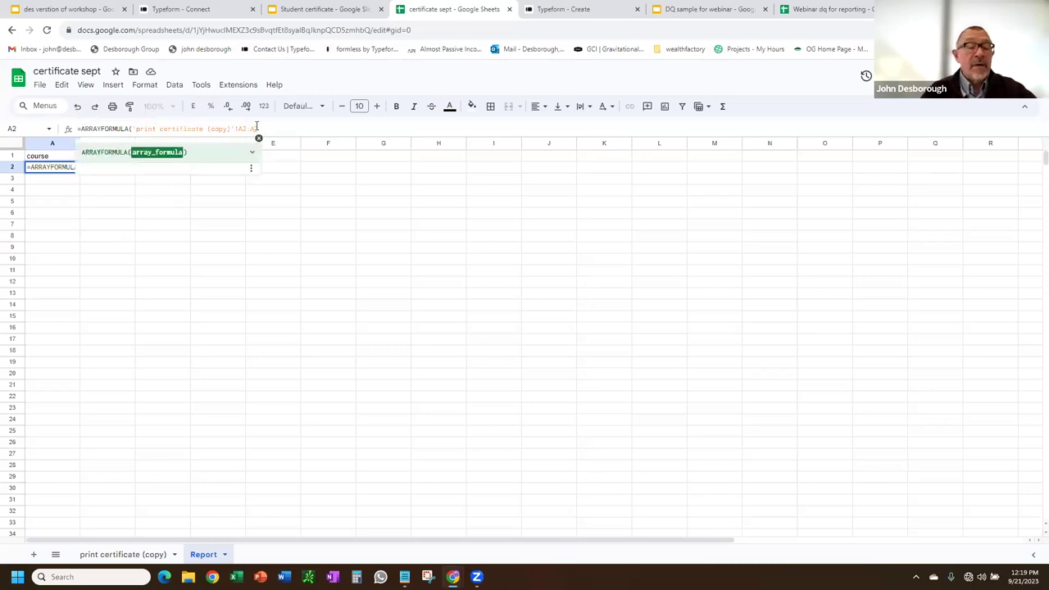
pyautogui.write(')')
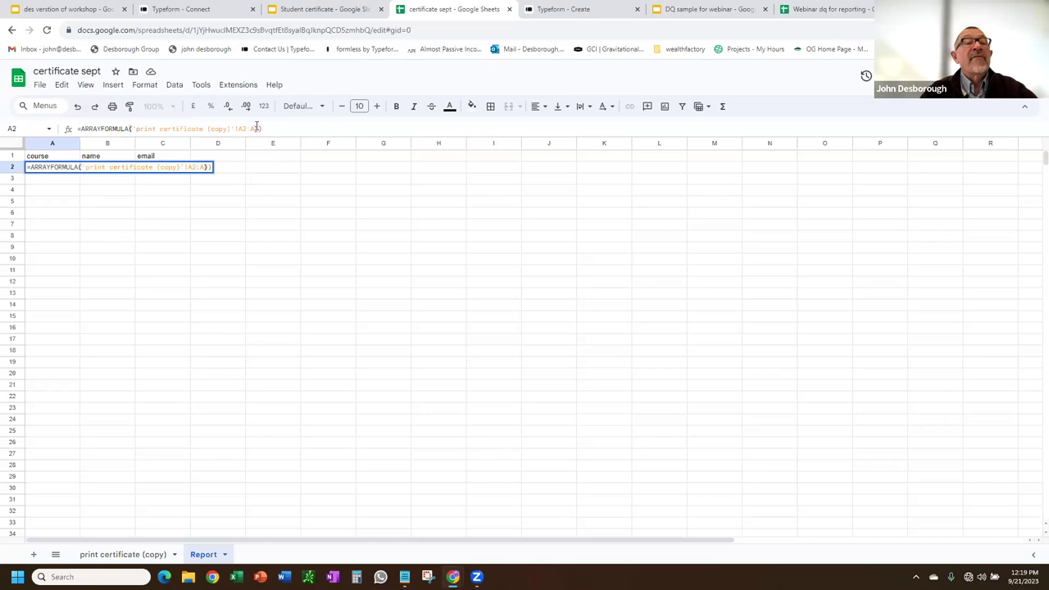
pyautogui.press('BackSpace')
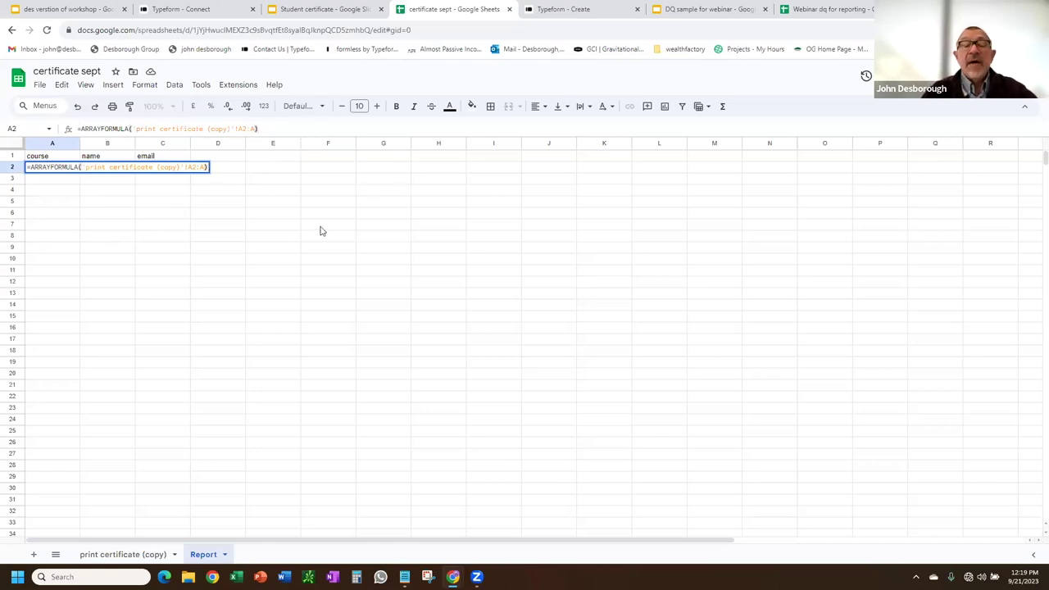
pyautogui.press('Return')
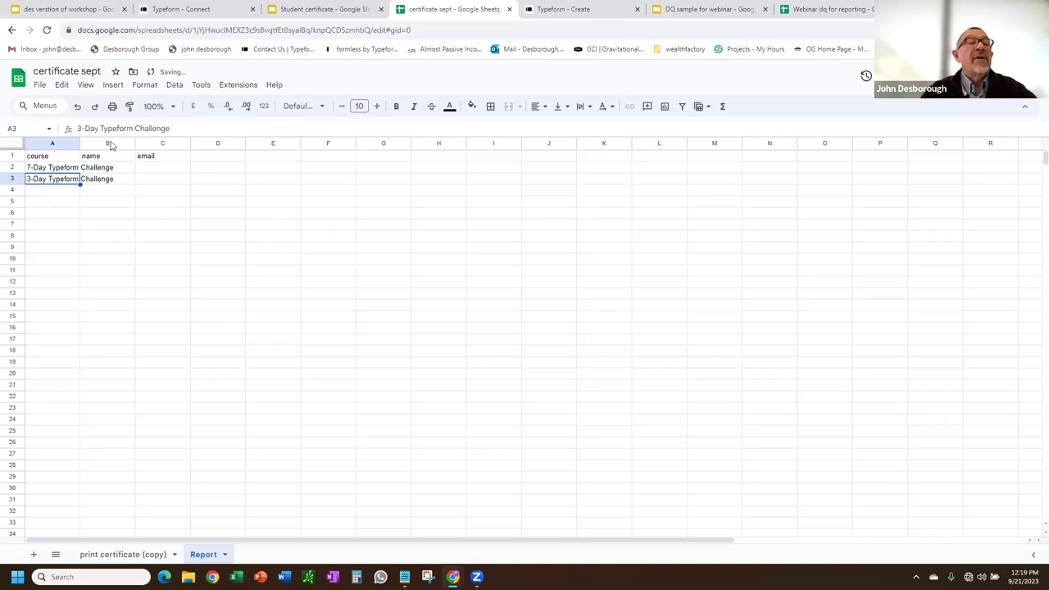
# Widen column A and fill the formula across to C2 for name and email.
pyautogui.moveTo(82, 143); pyautogui.dragTo(191, 142)
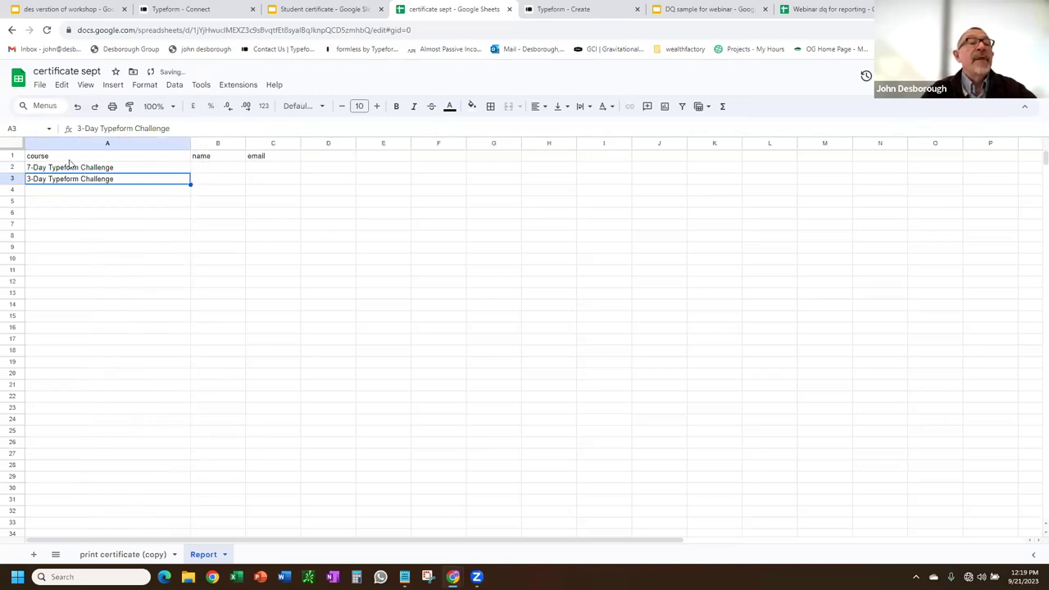
pyautogui.click(70, 166)
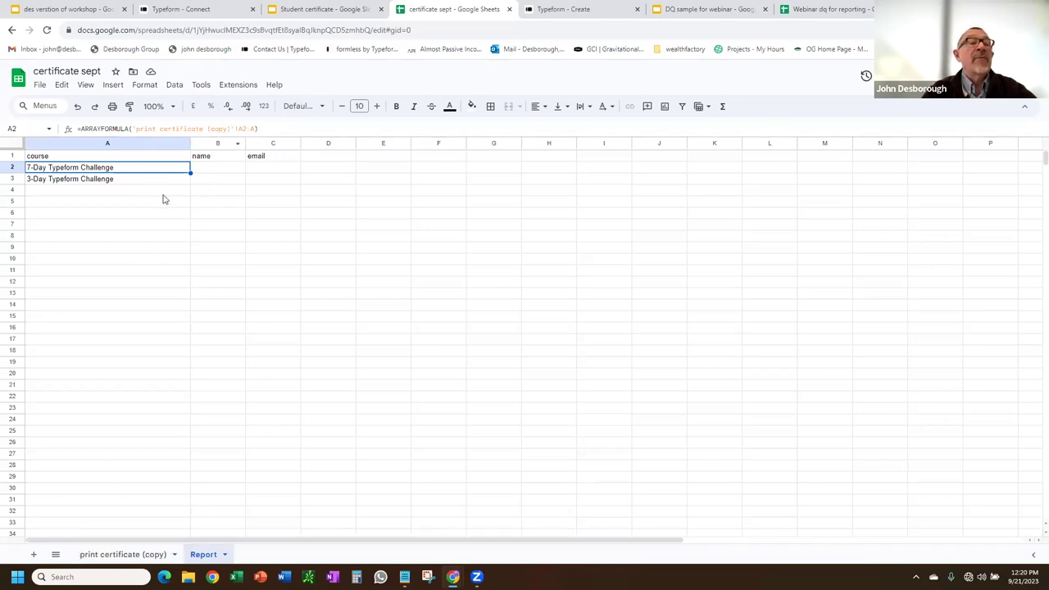
pyautogui.click(96, 555)
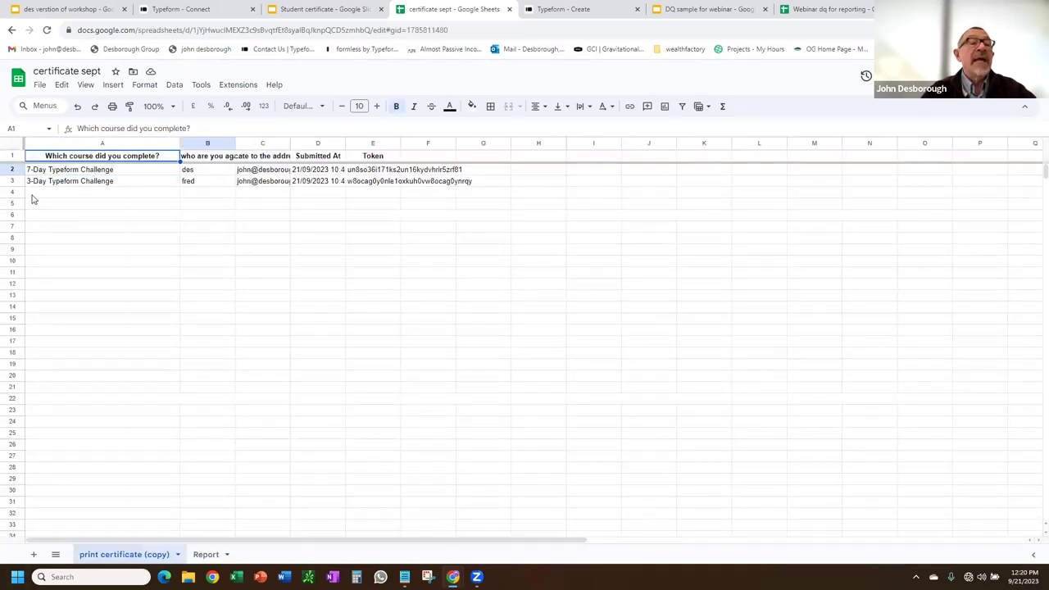
pyautogui.click(205, 555)
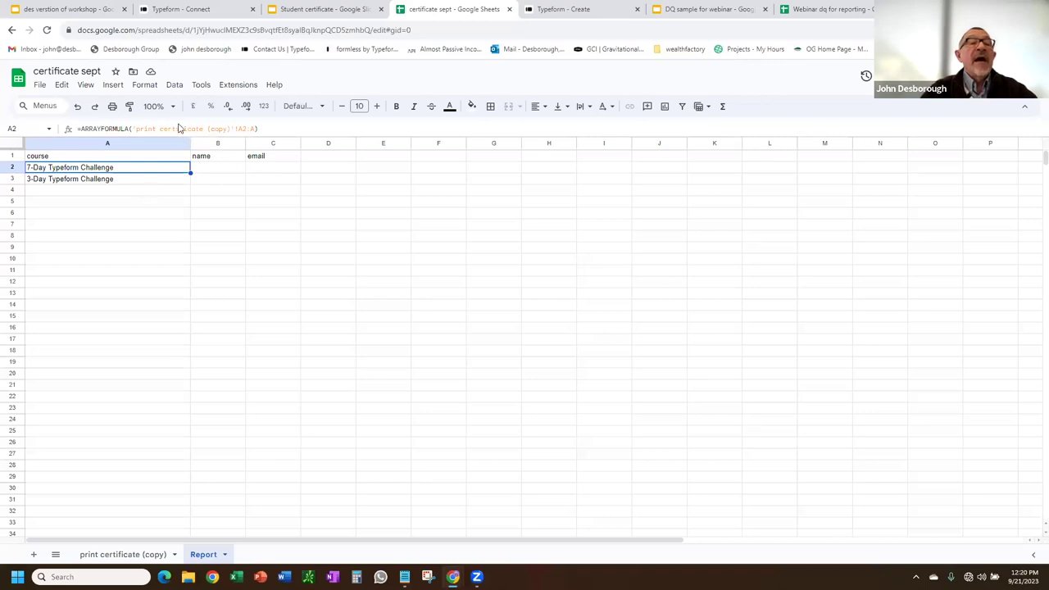
pyautogui.moveTo(188, 171); pyautogui.dragTo(271, 176)
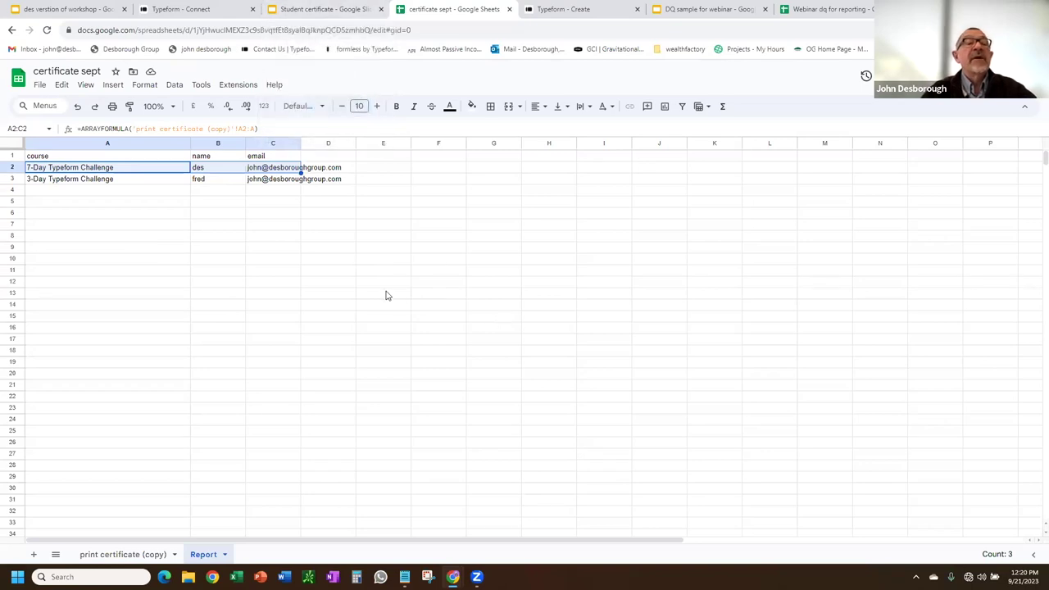
# Launch the add-on via Extensions > Document Studio > Open.
pyautogui.click(236, 92)
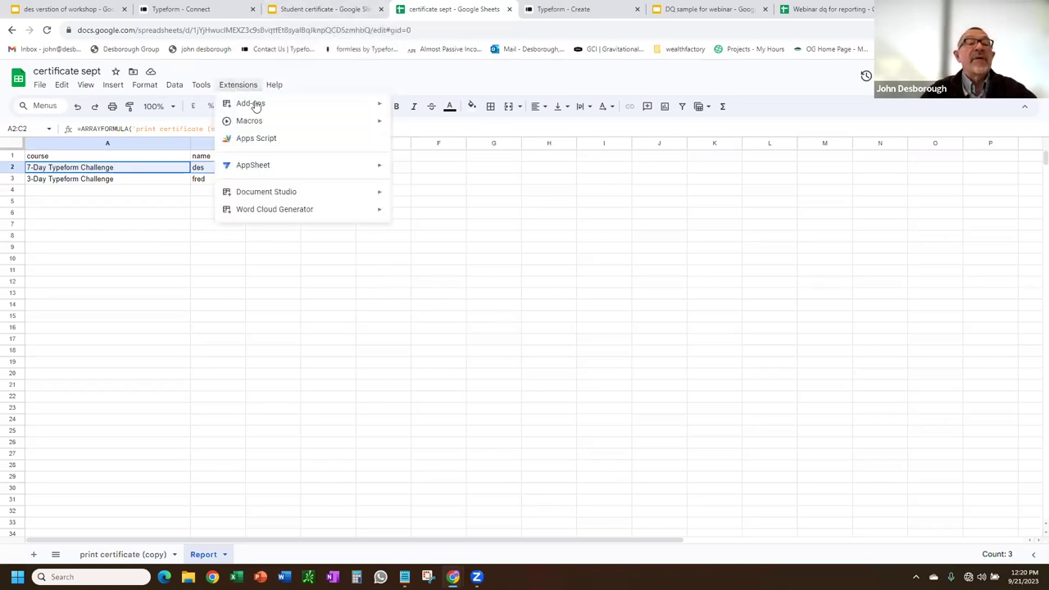
pyautogui.moveTo(237, 193)
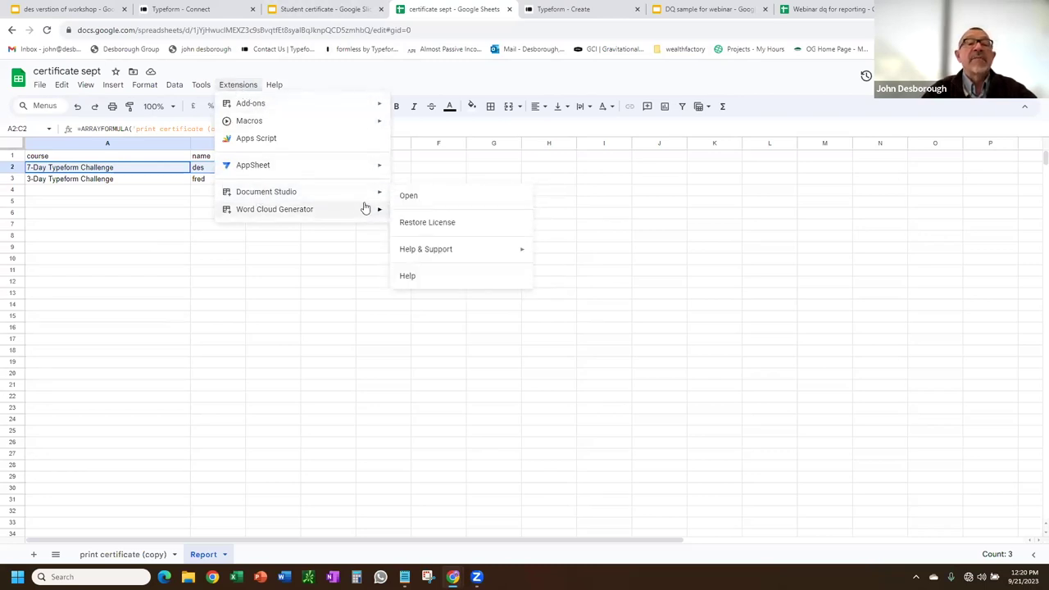
pyautogui.moveTo(363, 200)
pyautogui.click(415, 199)
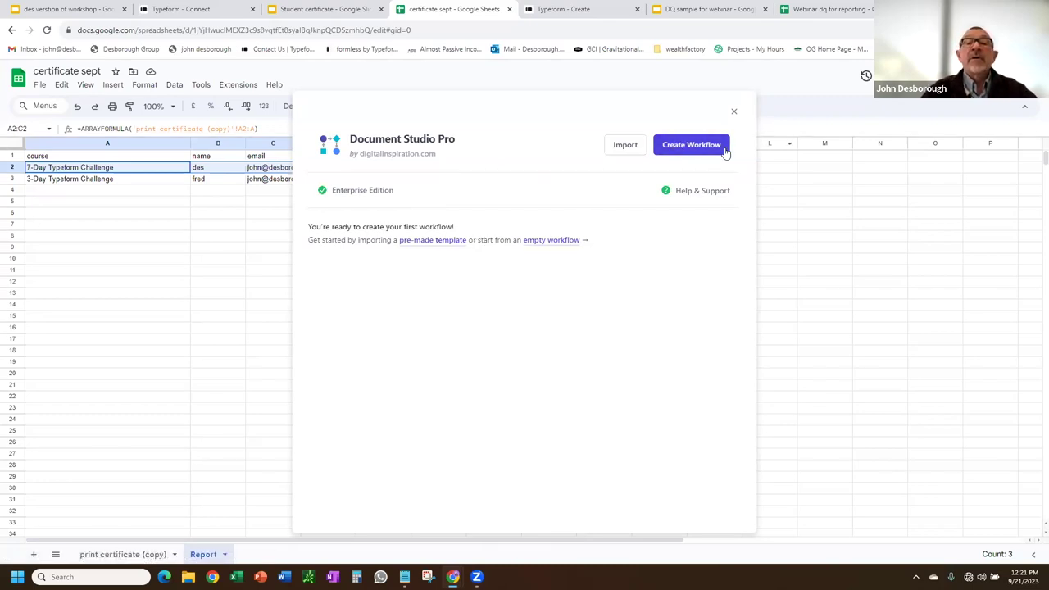
# Create a workflow named 'sept webinar certificate' with the Report worksheet as its source.
pyautogui.click(691, 145)
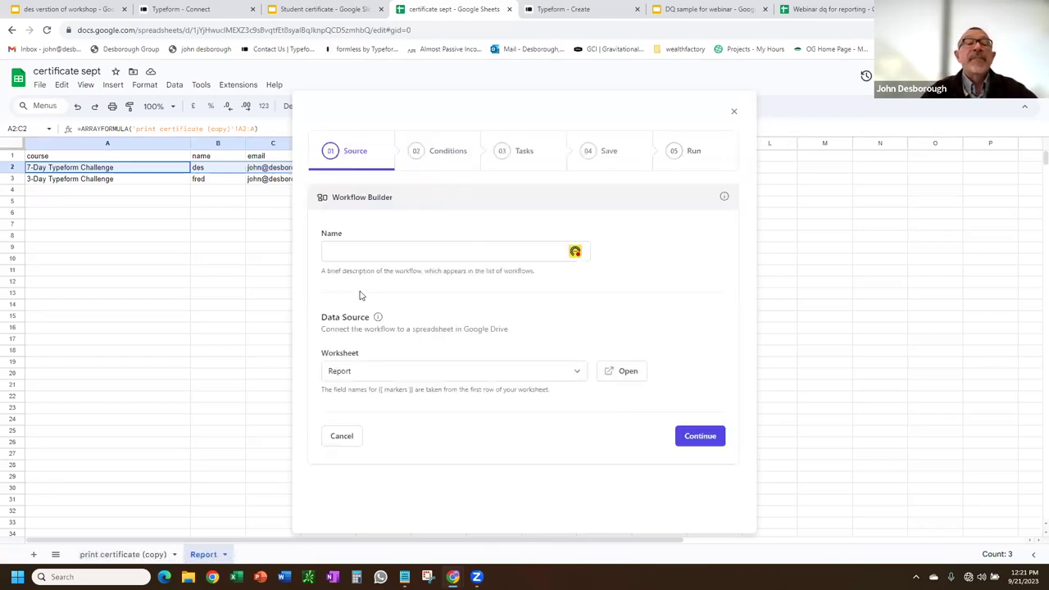
pyautogui.click(375, 253)
pyautogui.write('sep')
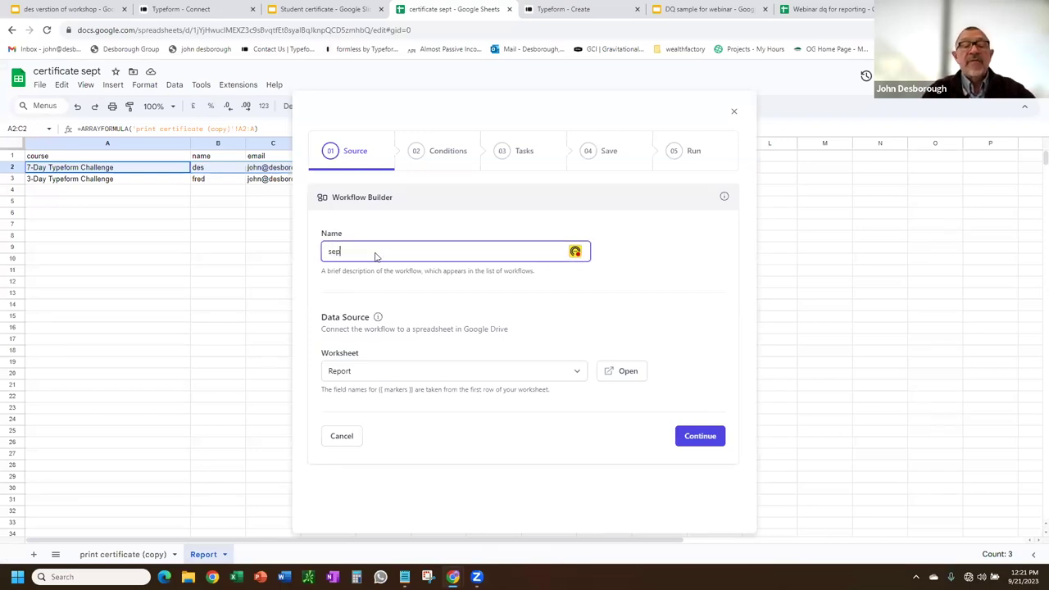
pyautogui.write('t webin')
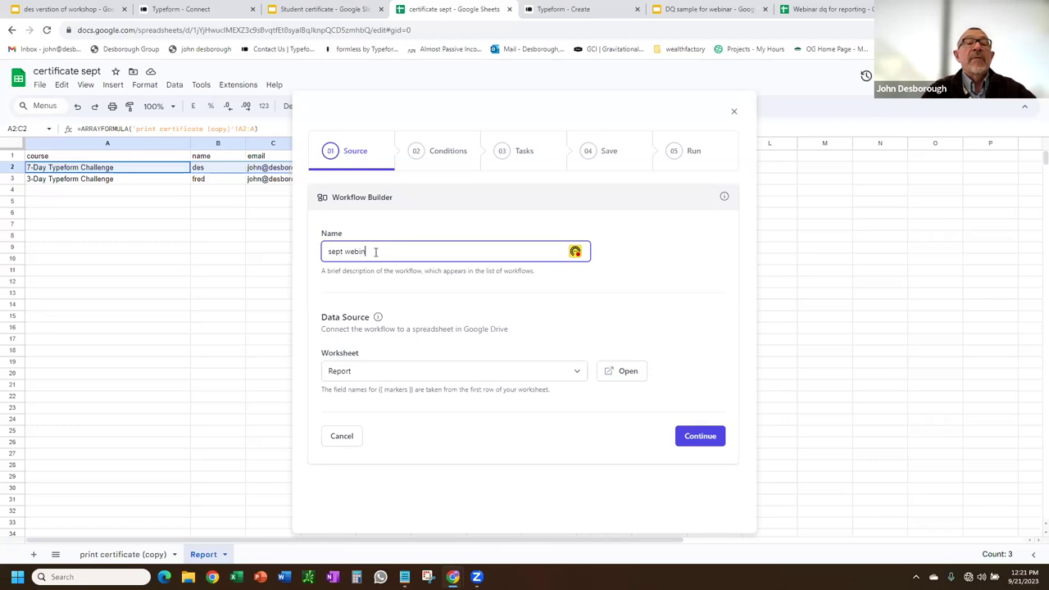
pyautogui.write('ar certificate')
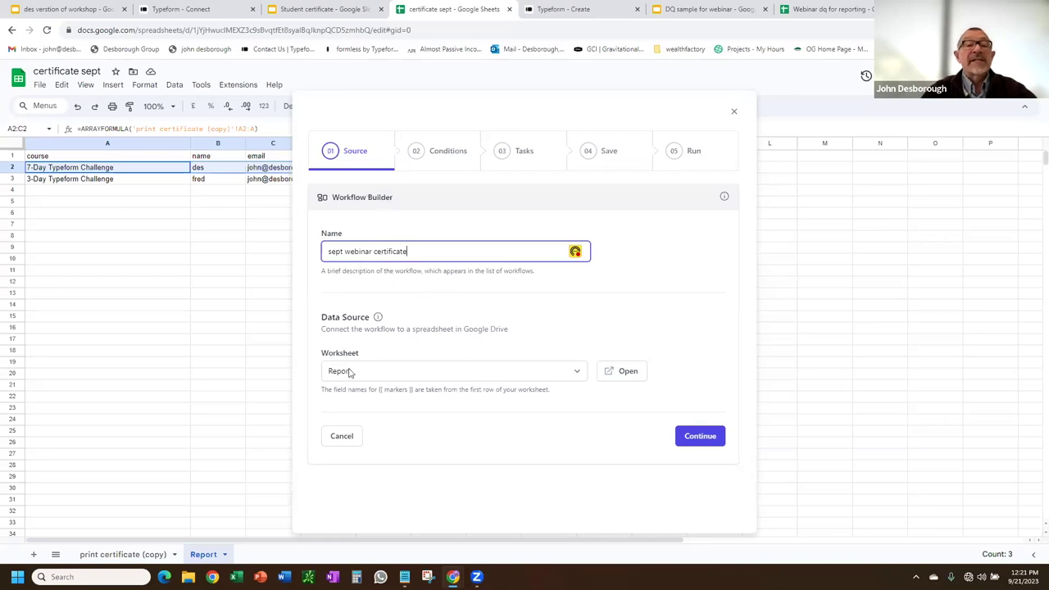
pyautogui.click(701, 437)
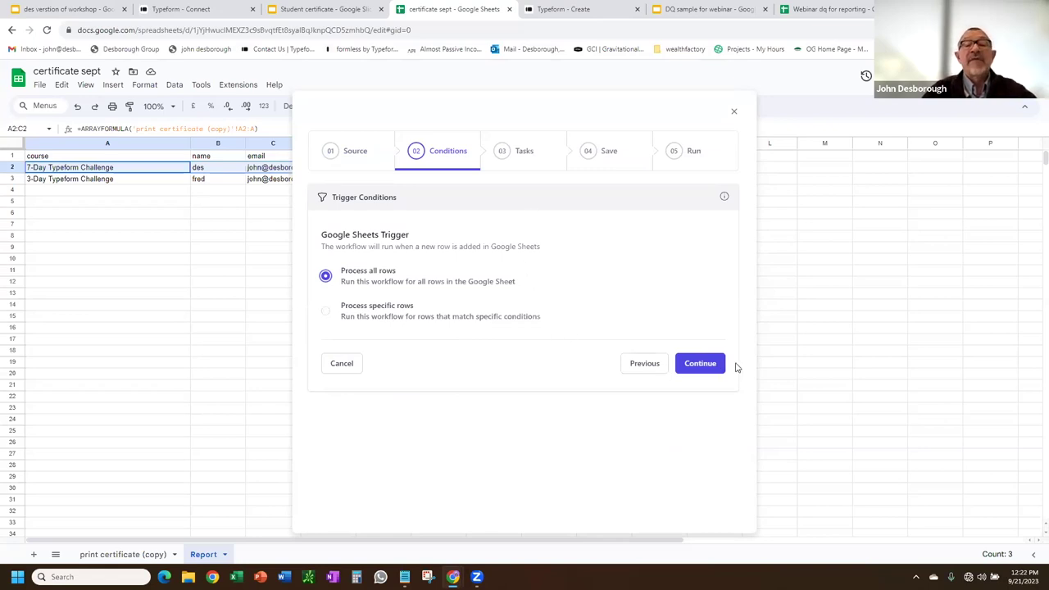
# Keep Process all rows, add a Create file task, and search Drive presentations for 'student certificate'.
pyautogui.click(708, 366)
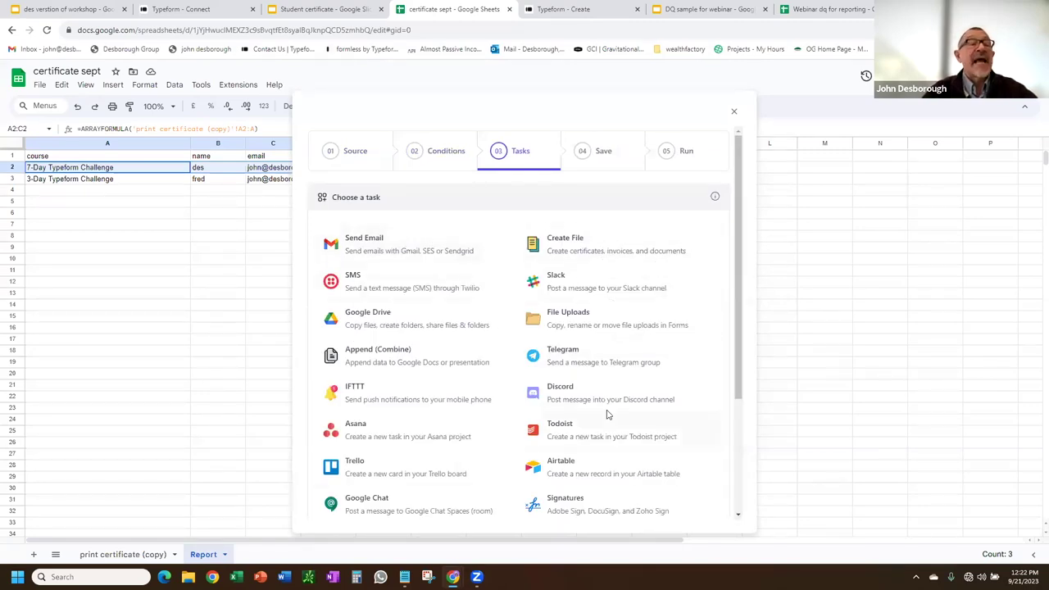
pyautogui.click(569, 245)
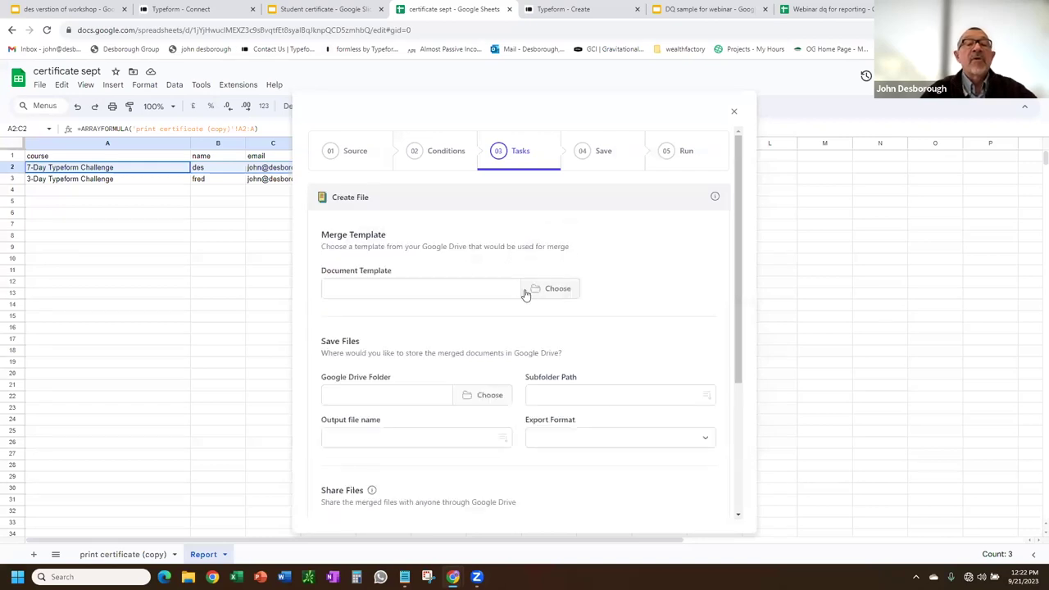
pyautogui.click(554, 289)
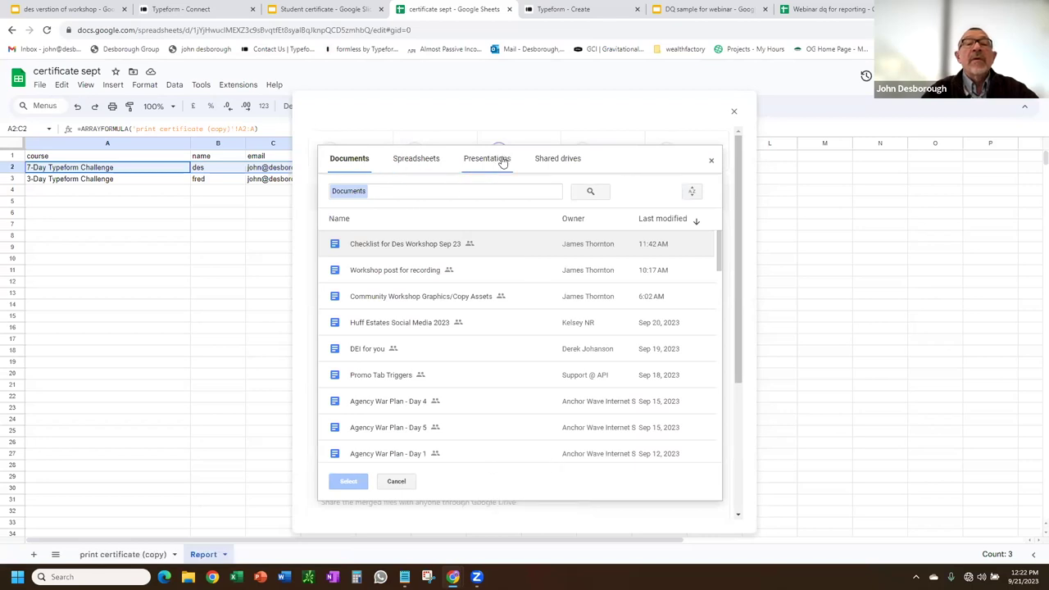
pyautogui.click(497, 159)
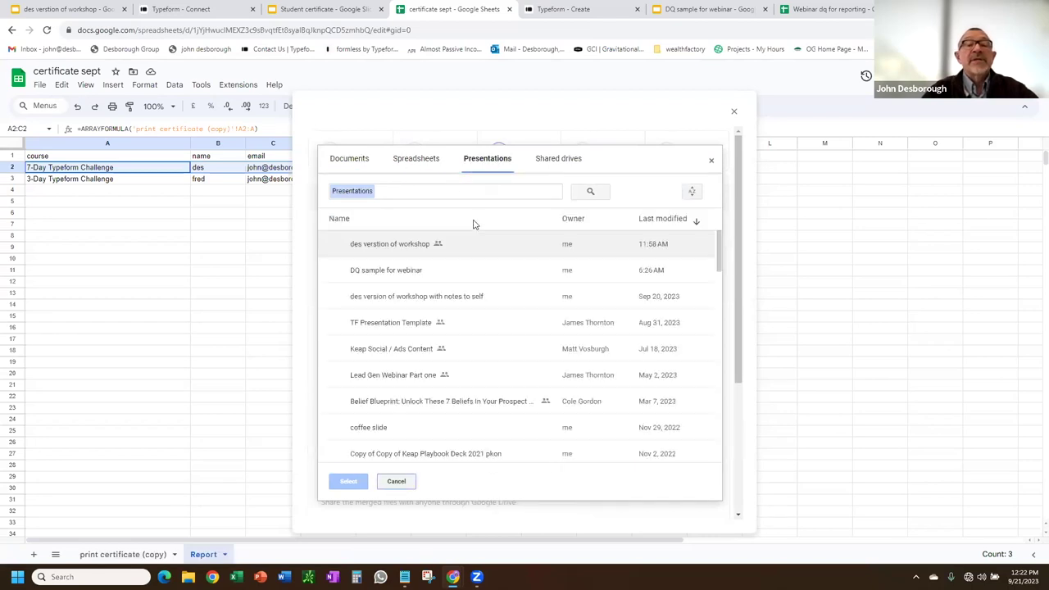
pyautogui.click(425, 190)
pyautogui.write('s')
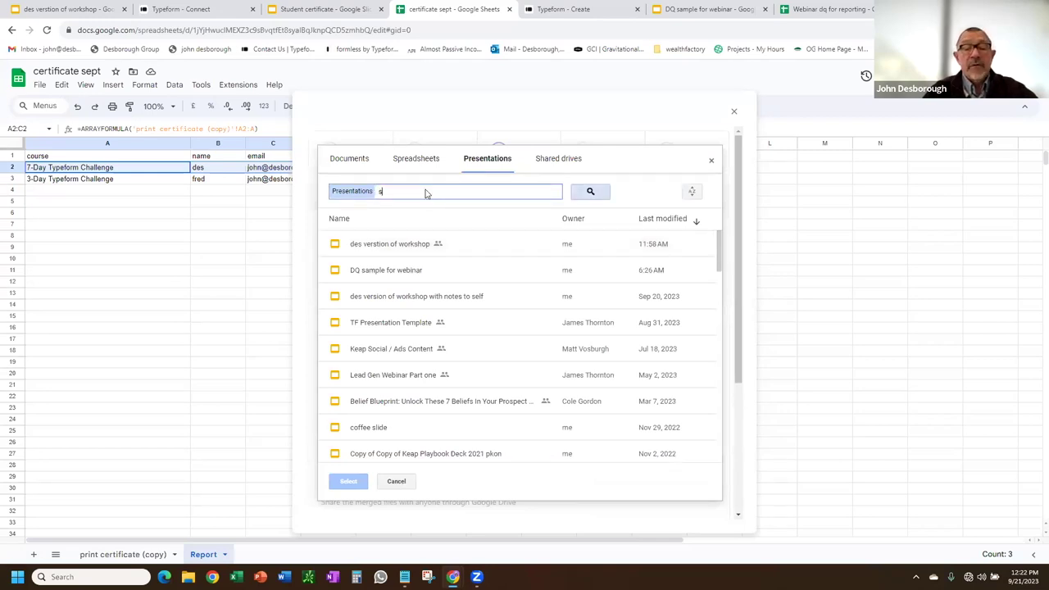
pyautogui.write('tudent')
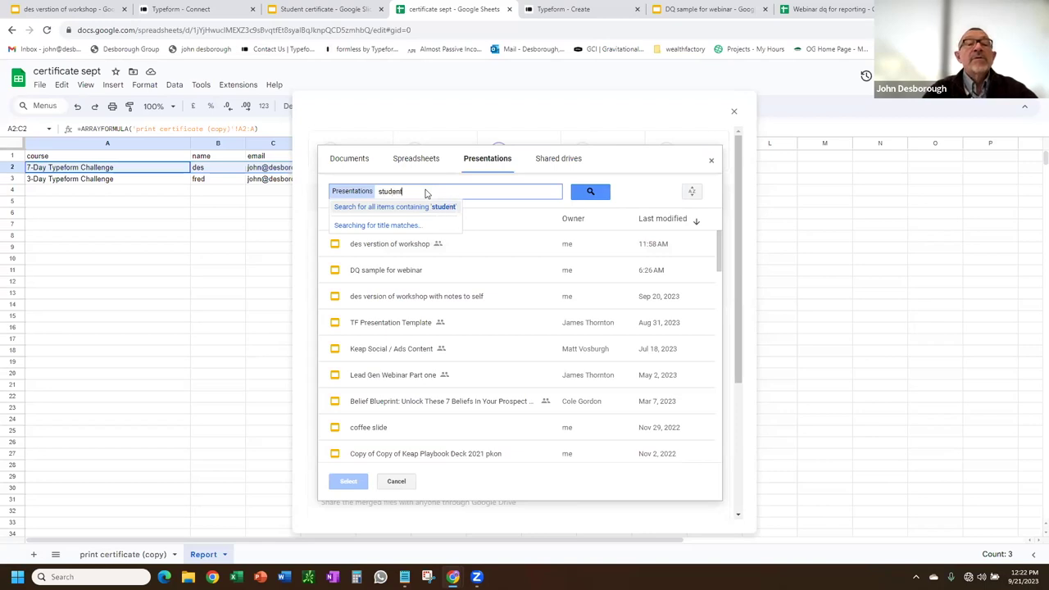
pyautogui.write(' cer')
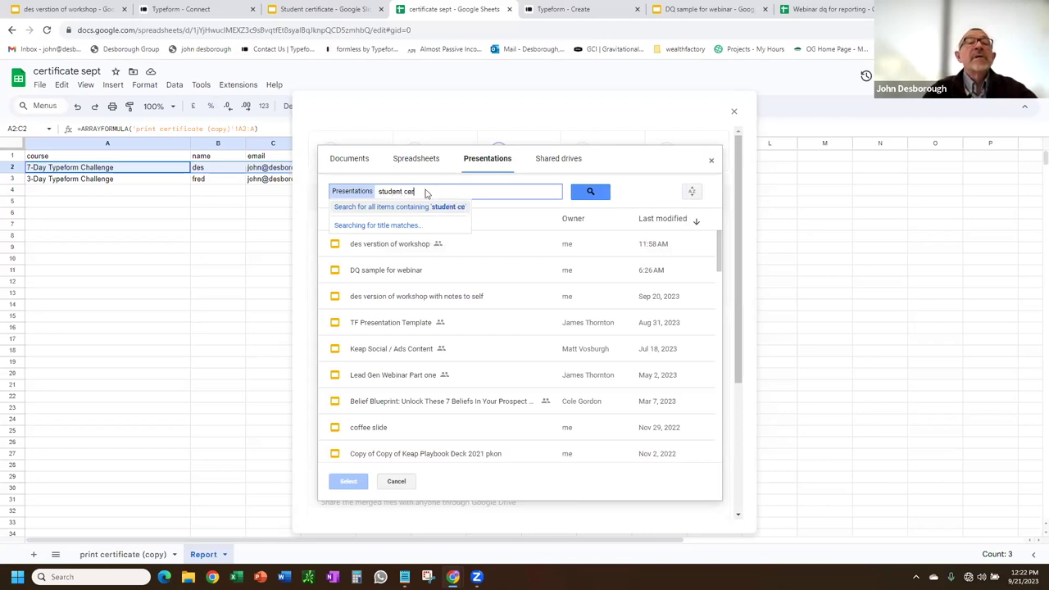
pyautogui.write('tificate')
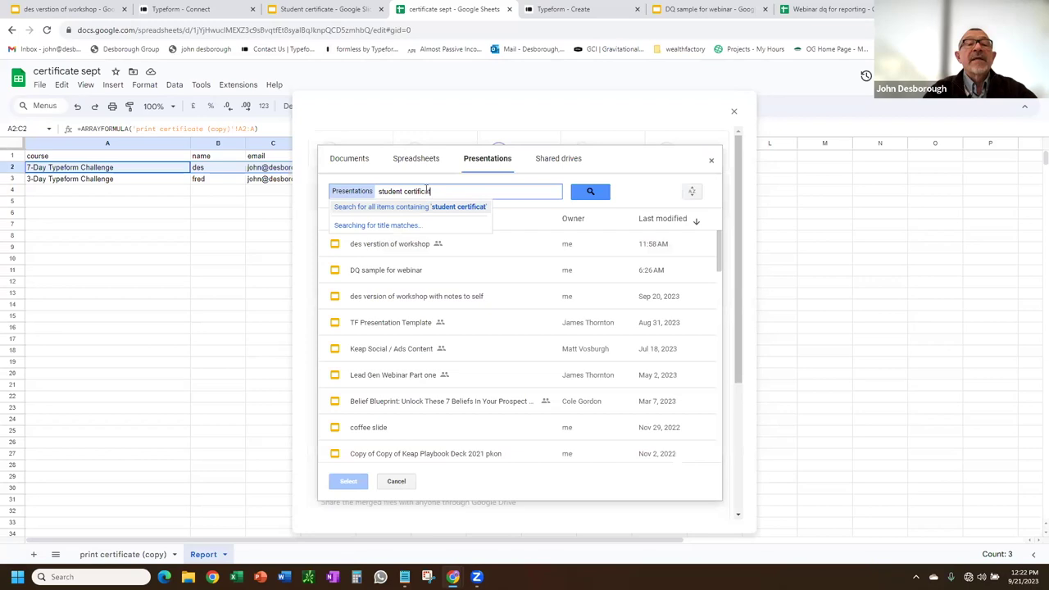
pyautogui.press('Return')
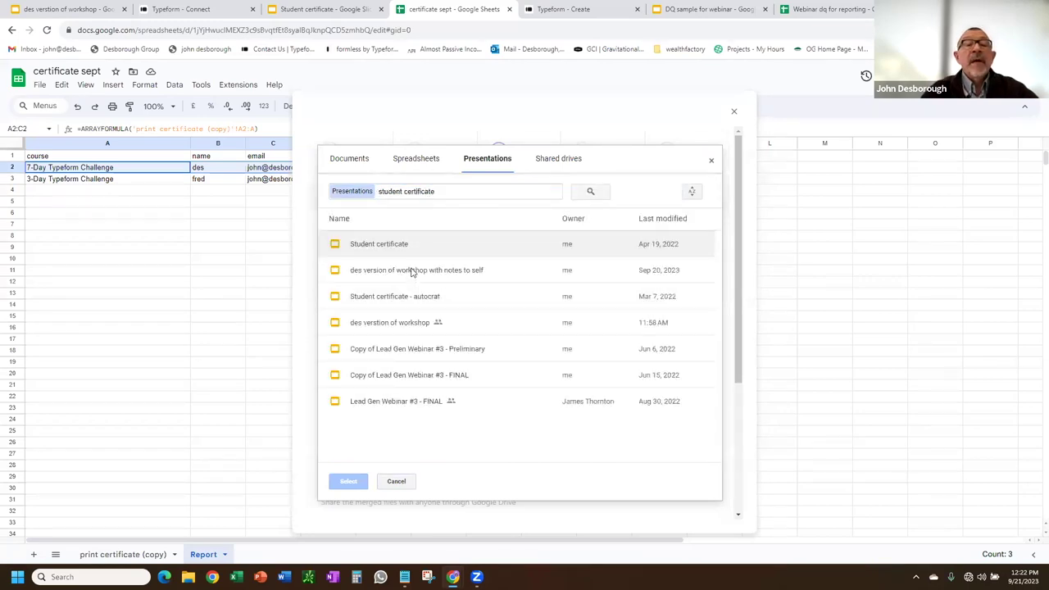
pyautogui.click(389, 248)
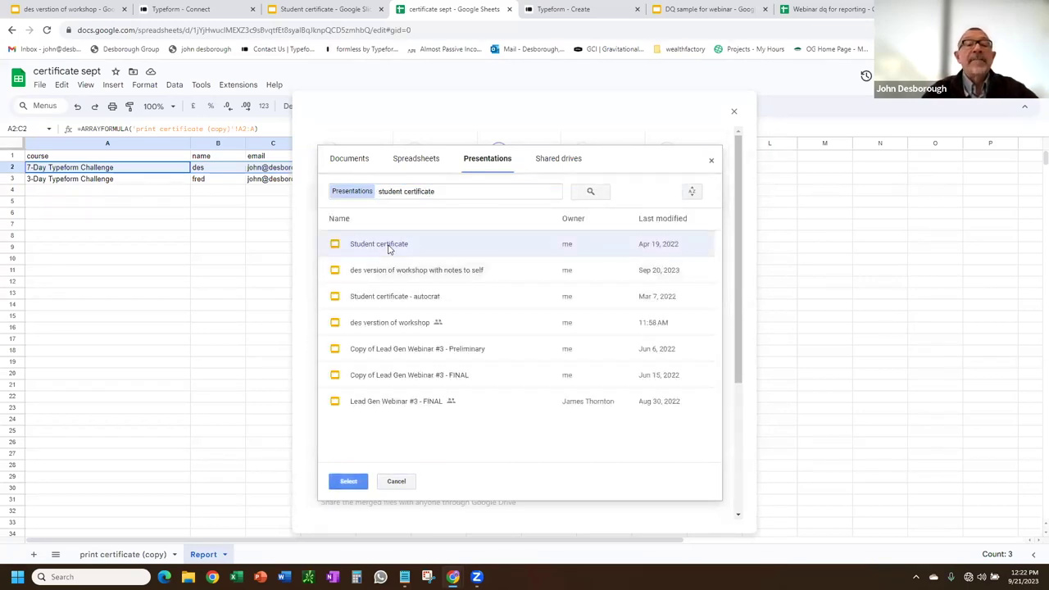
# Use Student certificate as the template and choose the Drive folder for saving certificates.
pyautogui.click(350, 482)
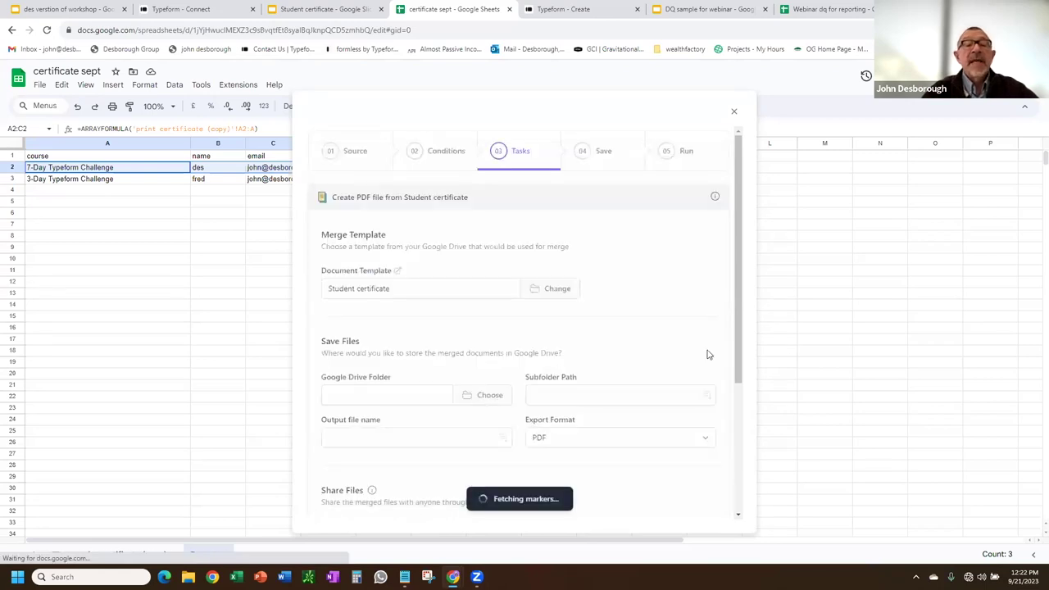
pyautogui.scroll(-1, 691, 337)
pyautogui.scroll(-3, 436, 218)
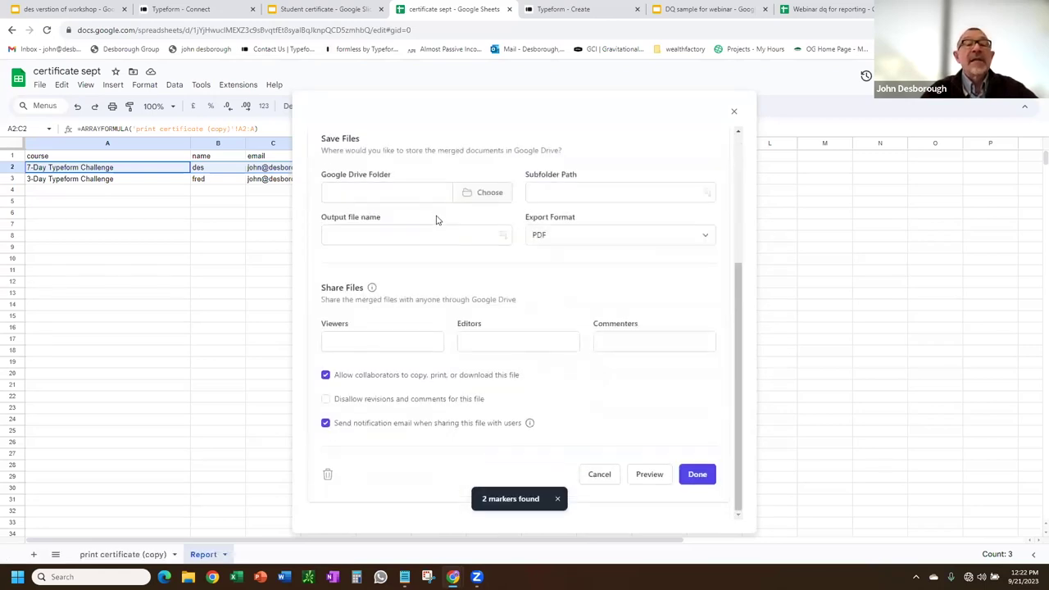
pyautogui.scroll(3, 467, 295)
pyautogui.click(486, 361)
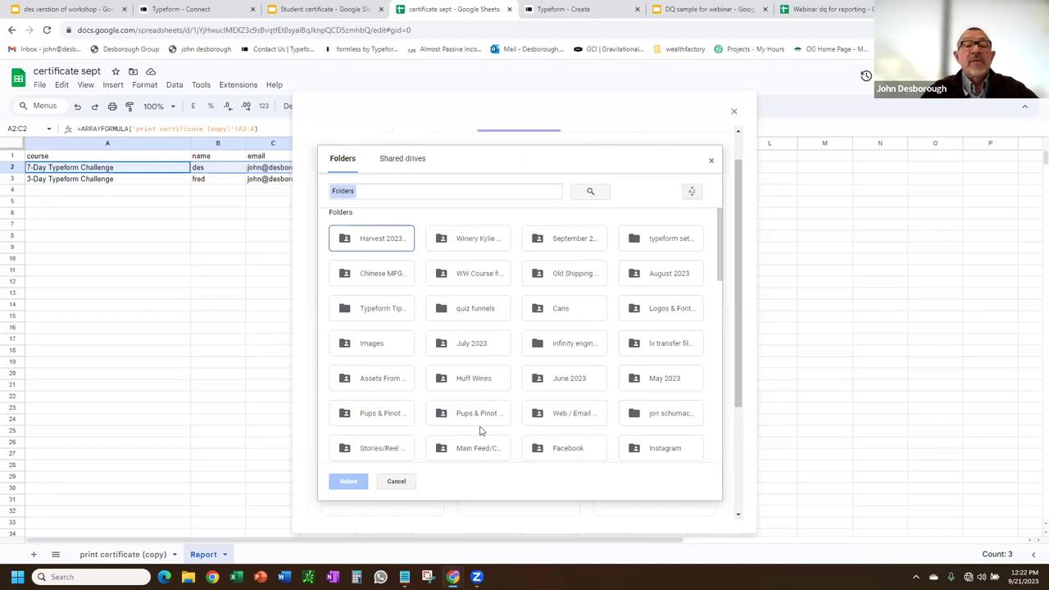
pyautogui.scroll(-10, 481, 430)
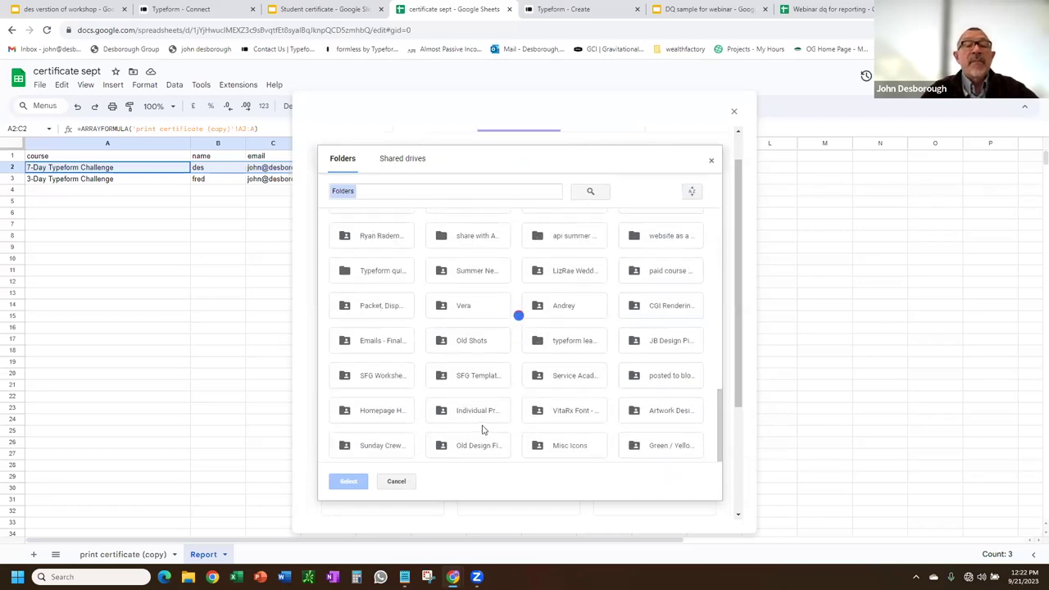
pyautogui.click(397, 455)
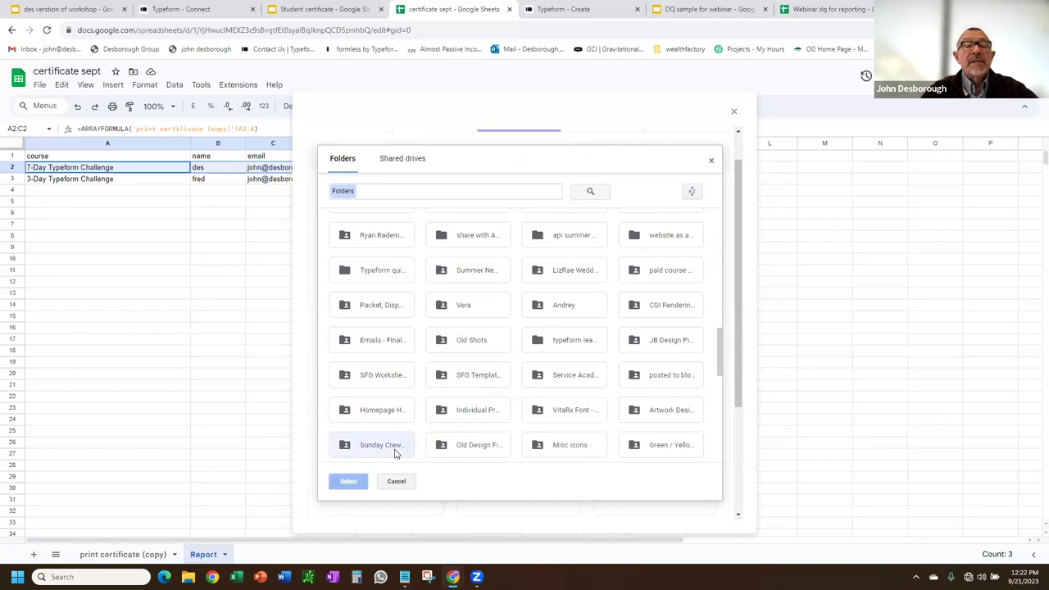
pyautogui.click(349, 481)
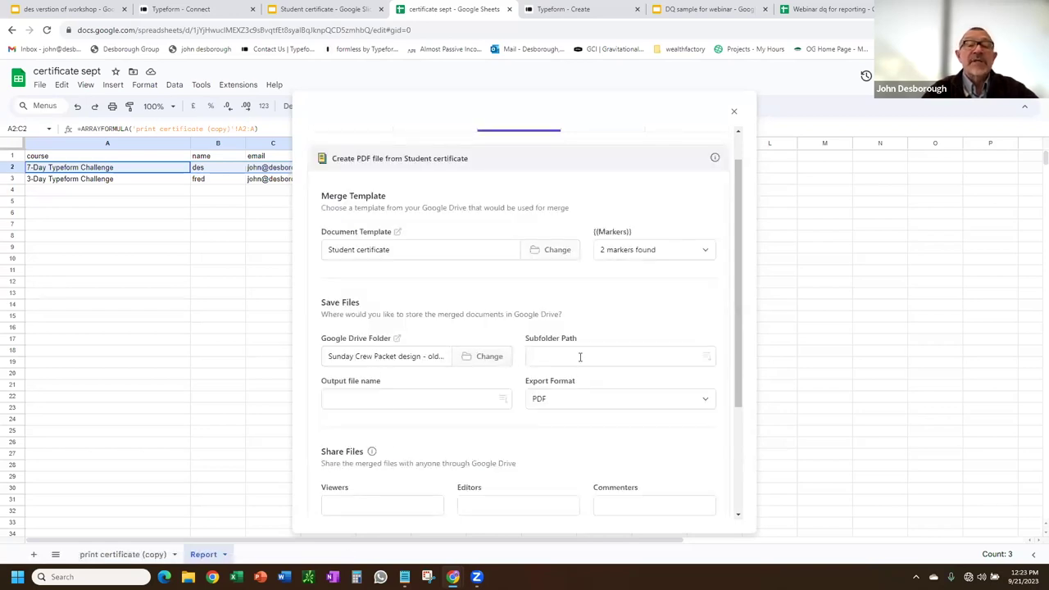
# Name the output PDF 'Your course certificate' and preview it with row 2 data.
pyautogui.click(457, 398)
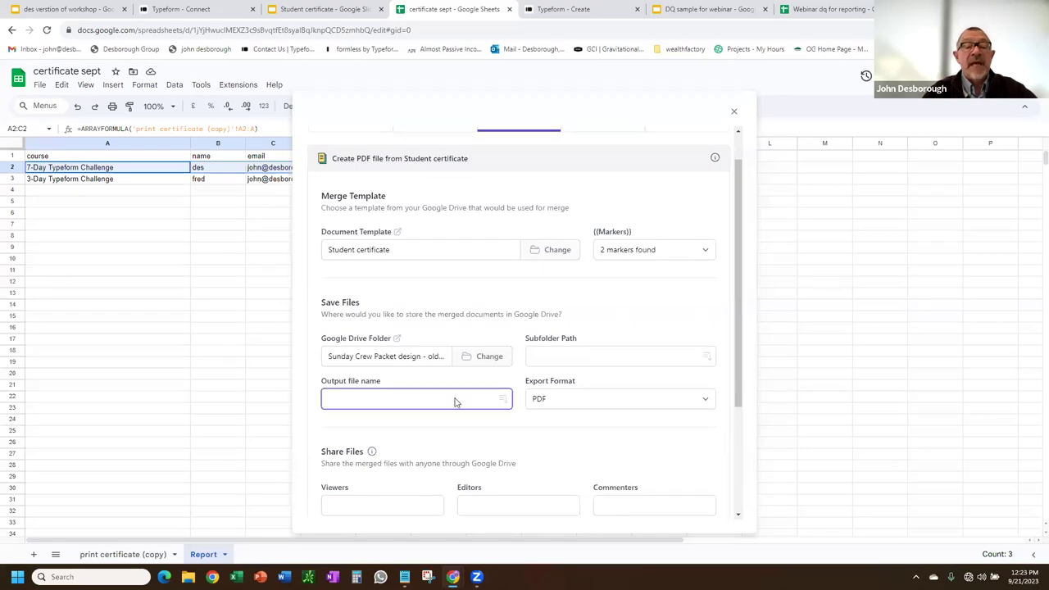
pyautogui.write('Your course certificate')
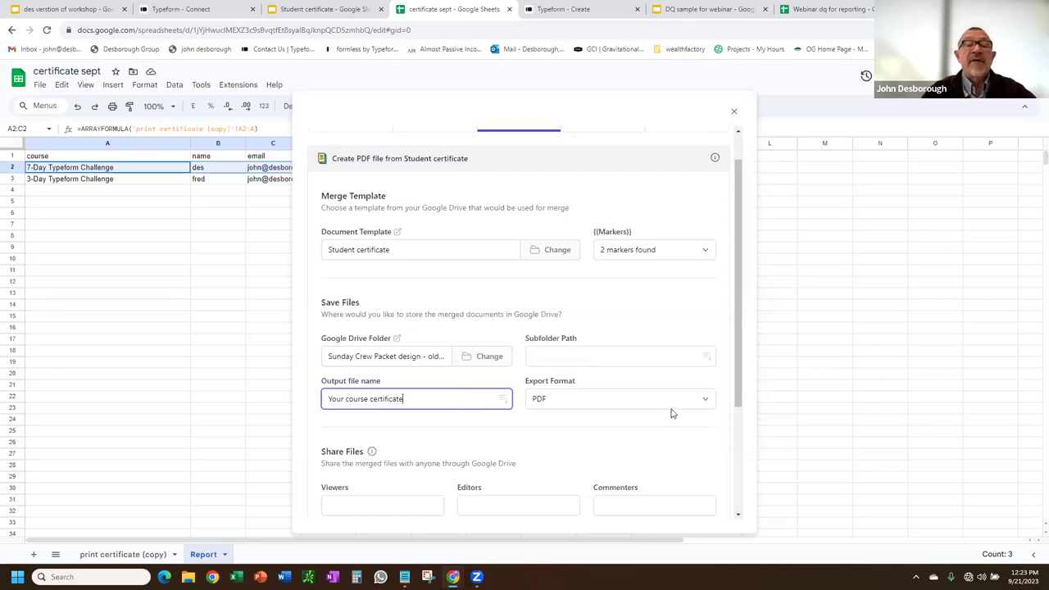
pyautogui.scroll(-1, 714, 443)
pyautogui.scroll(-2, 714, 443)
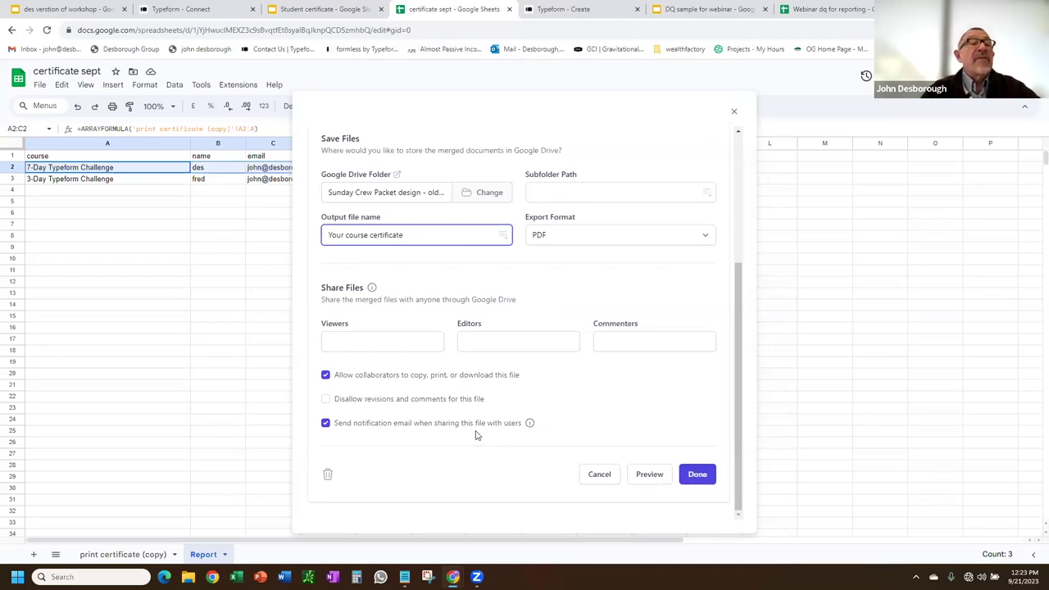
pyautogui.click(658, 475)
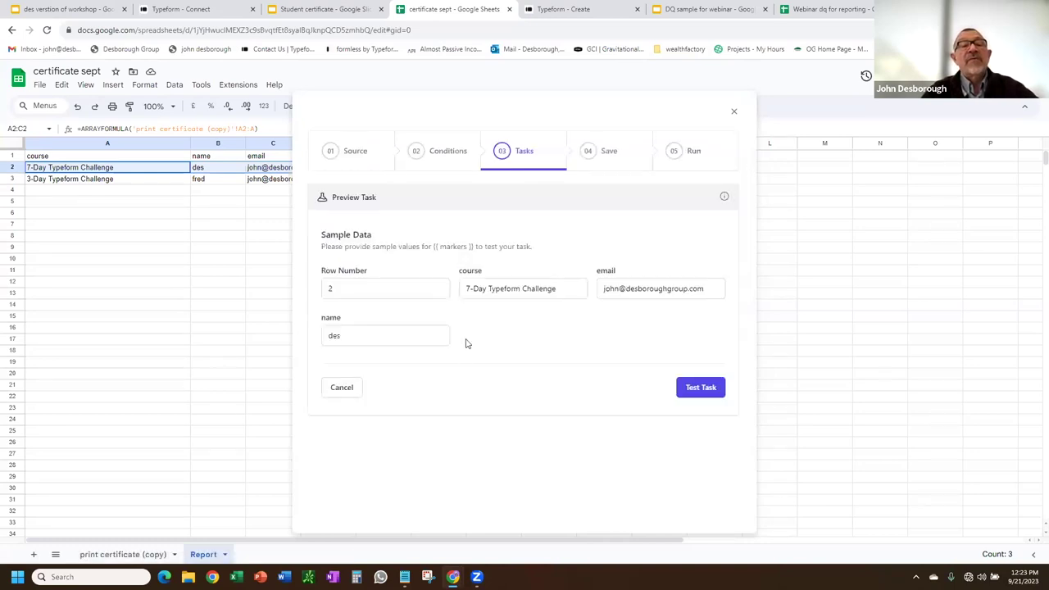
# Test the task, view the generated certificate PDF, then save the task to the workflow.
pyautogui.click(703, 390)
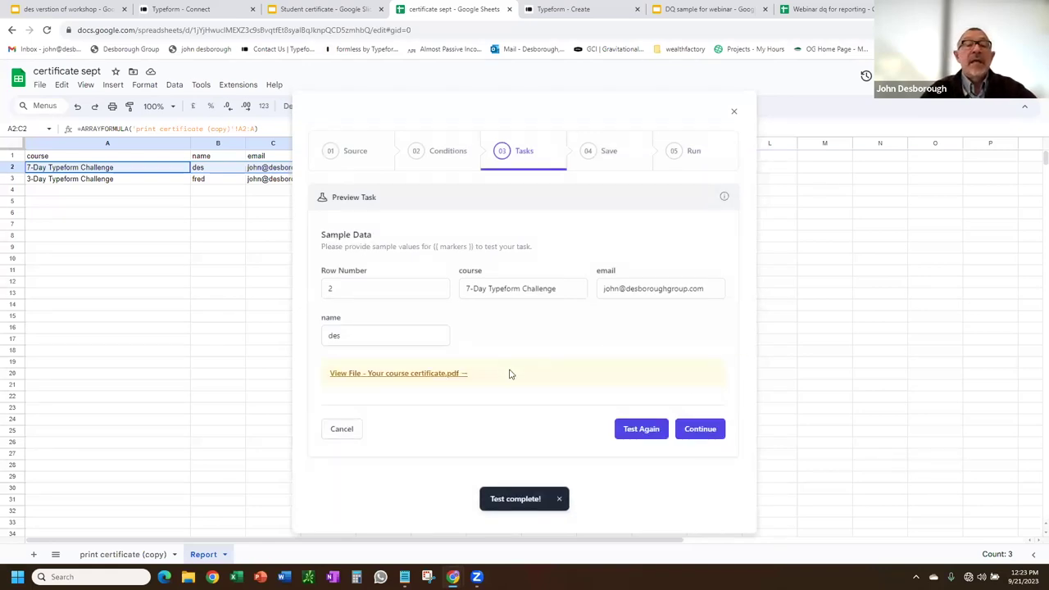
pyautogui.click(416, 375)
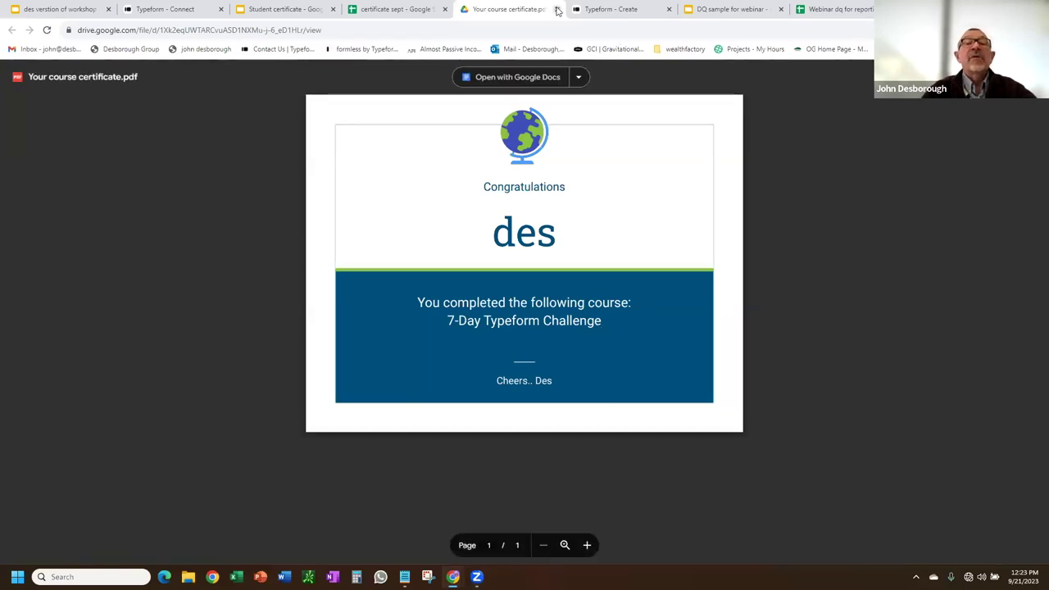
pyautogui.click(556, 9)
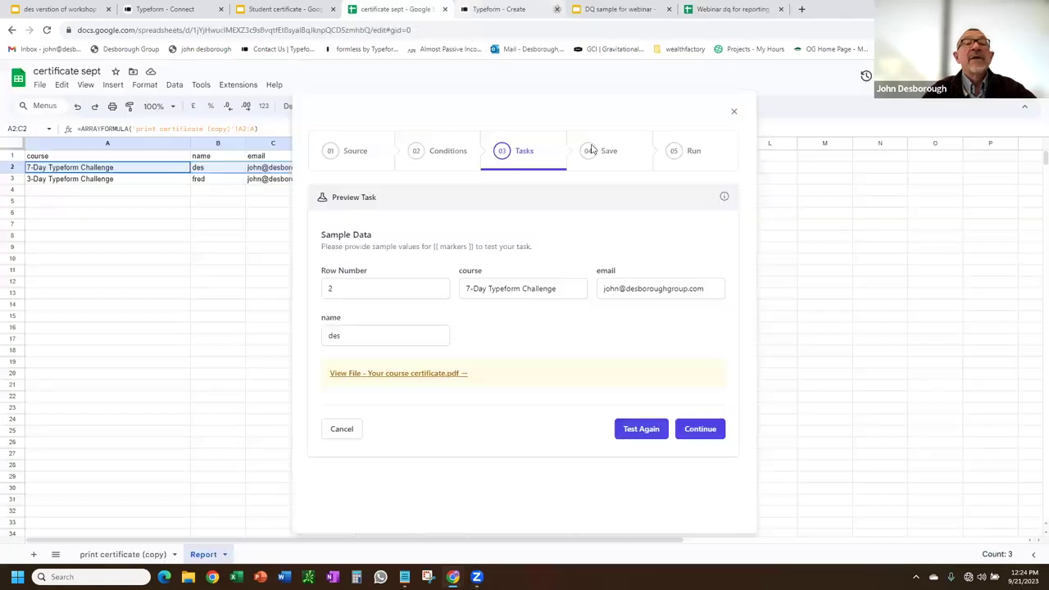
pyautogui.click(710, 433)
pyautogui.scroll(-2, 619, 341)
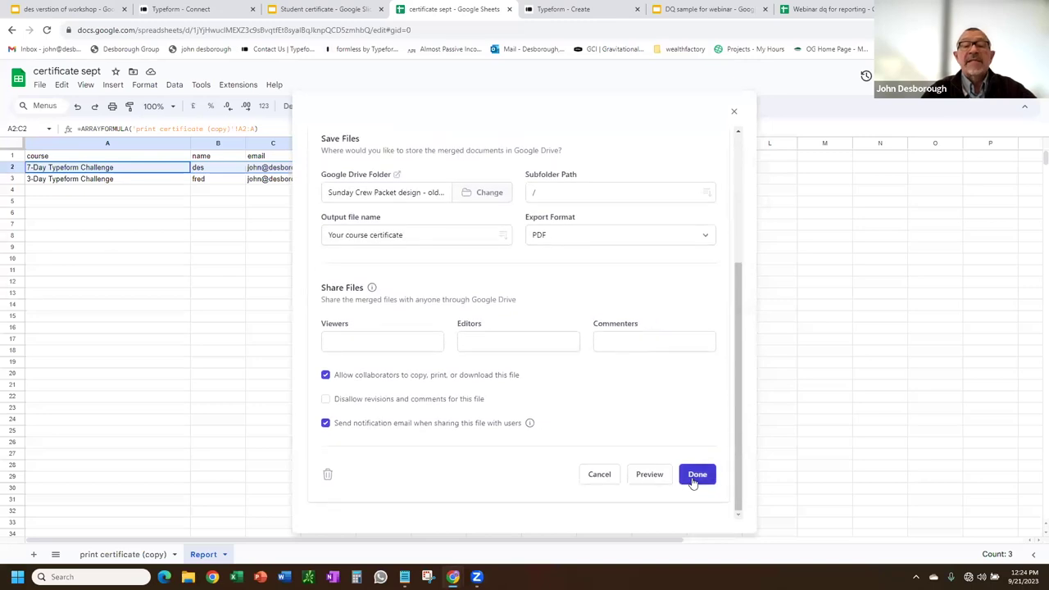
pyautogui.click(694, 478)
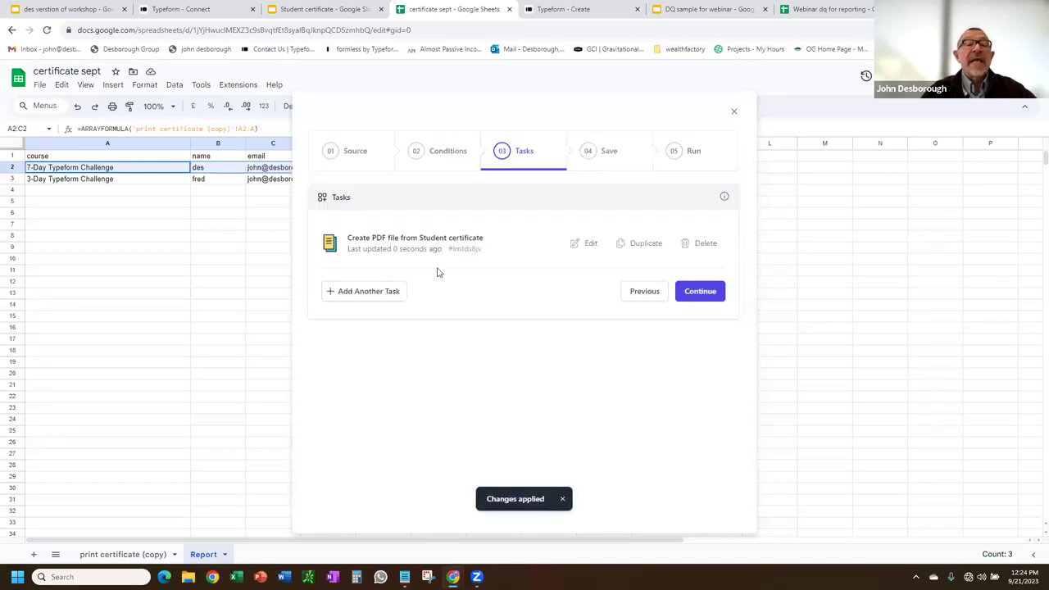
# Add a second workflow task that sends emails through Gmail.
pyautogui.click(357, 297)
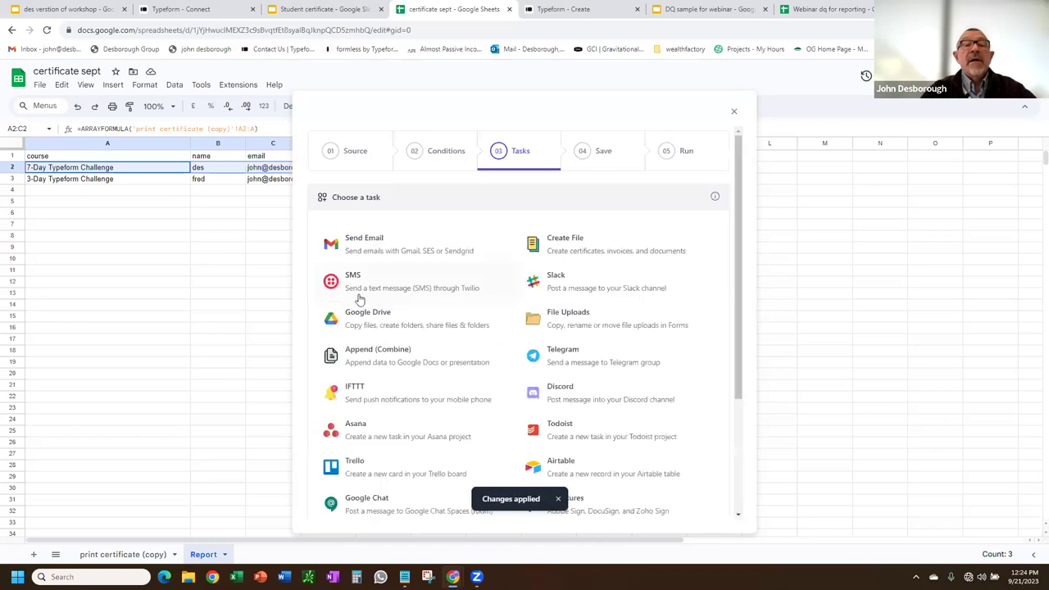
pyautogui.click(368, 240)
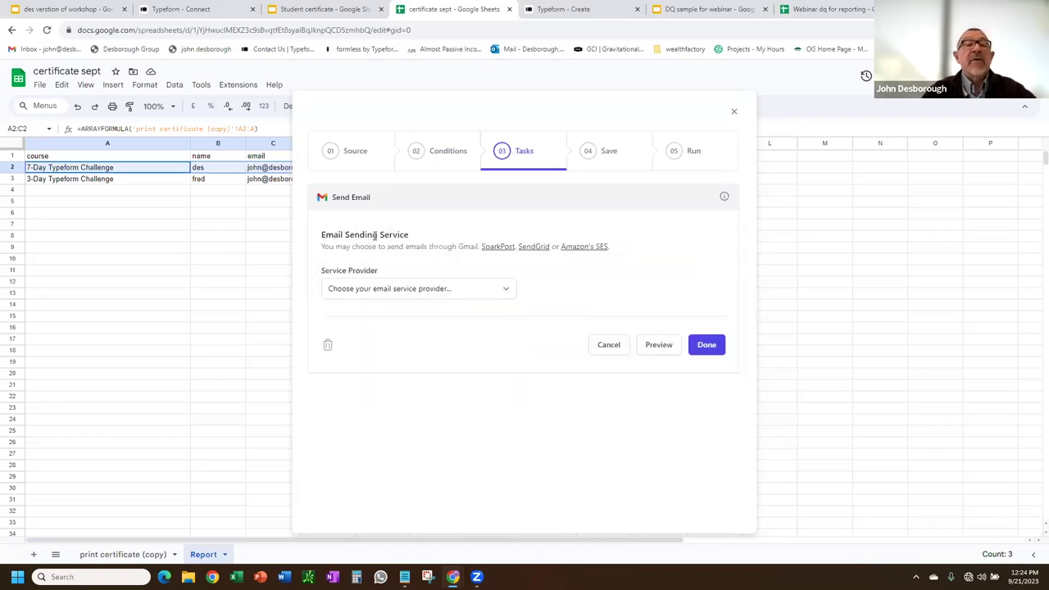
pyautogui.click(507, 290)
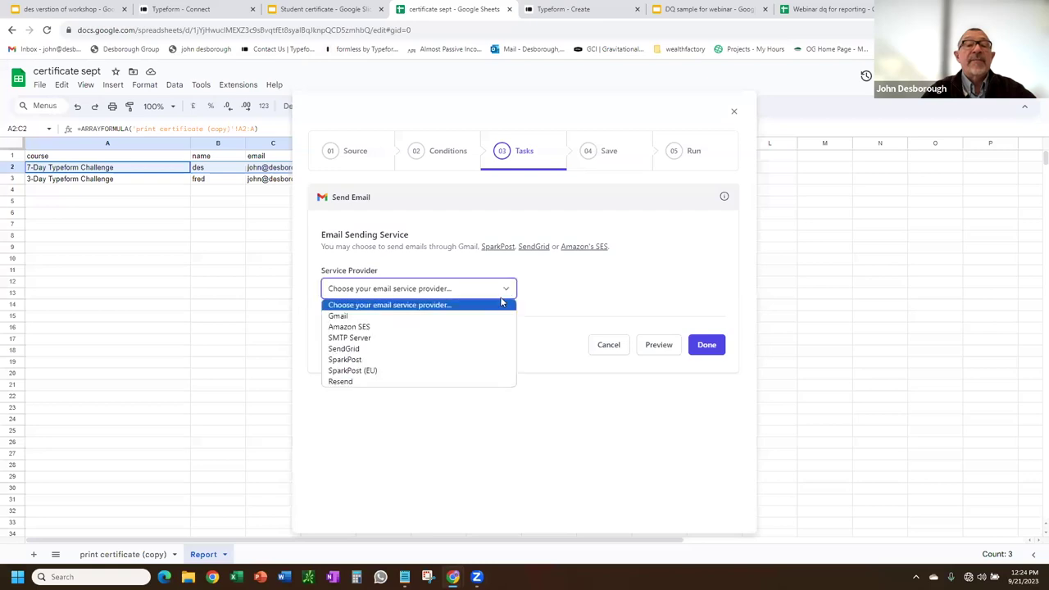
pyautogui.click(386, 317)
pyautogui.scroll(-1, 375, 336)
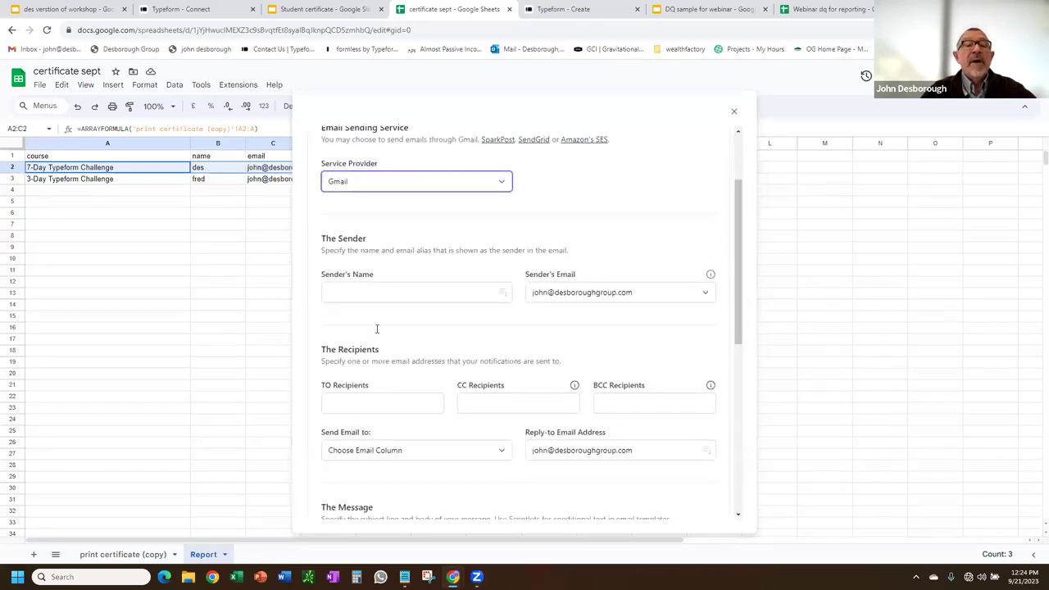
# Enter the sender name, BCC the sender's own address, and send to the email column.
pyautogui.click(387, 292)
pyautogui.write('e3w')
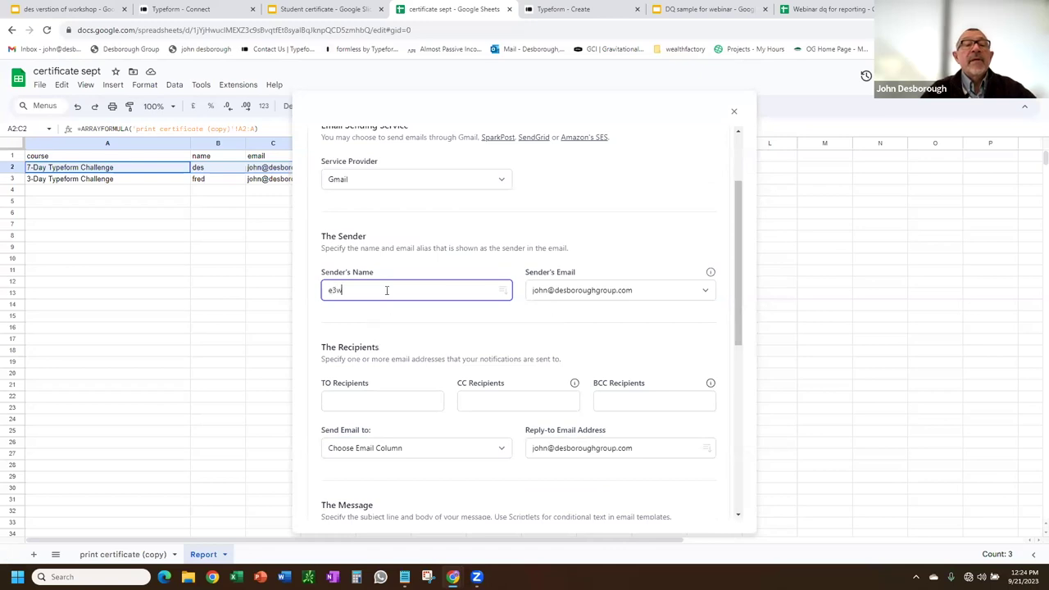
pyautogui.write('des')
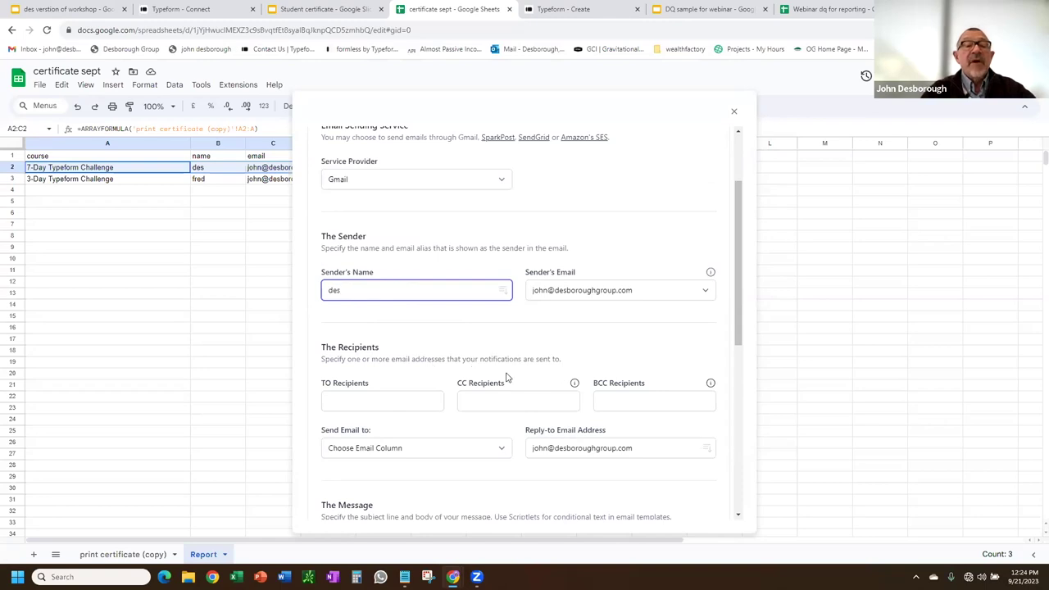
pyautogui.scroll(-2, 503, 377)
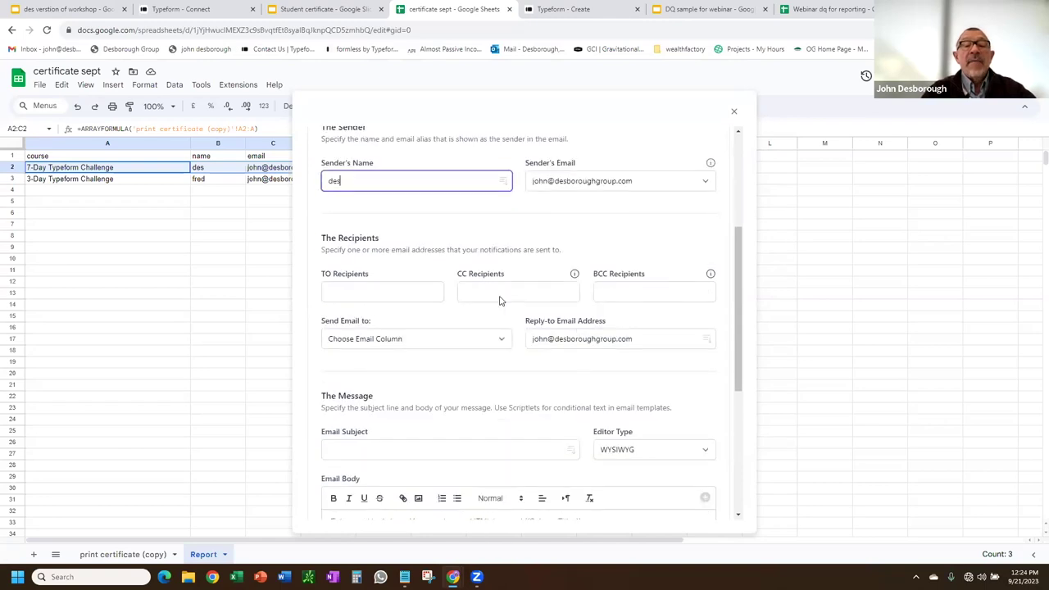
pyautogui.click(619, 299)
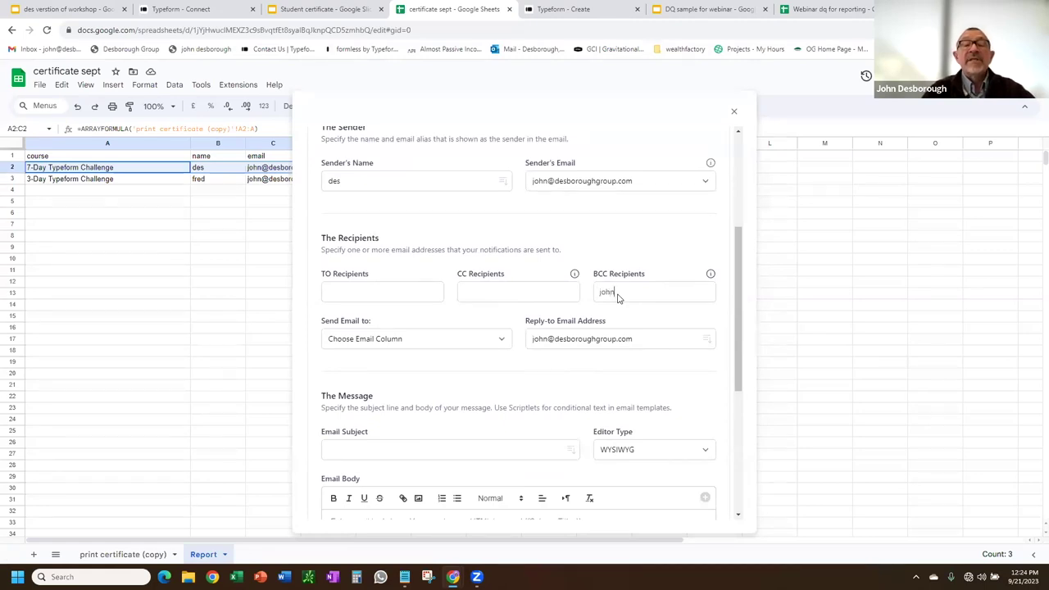
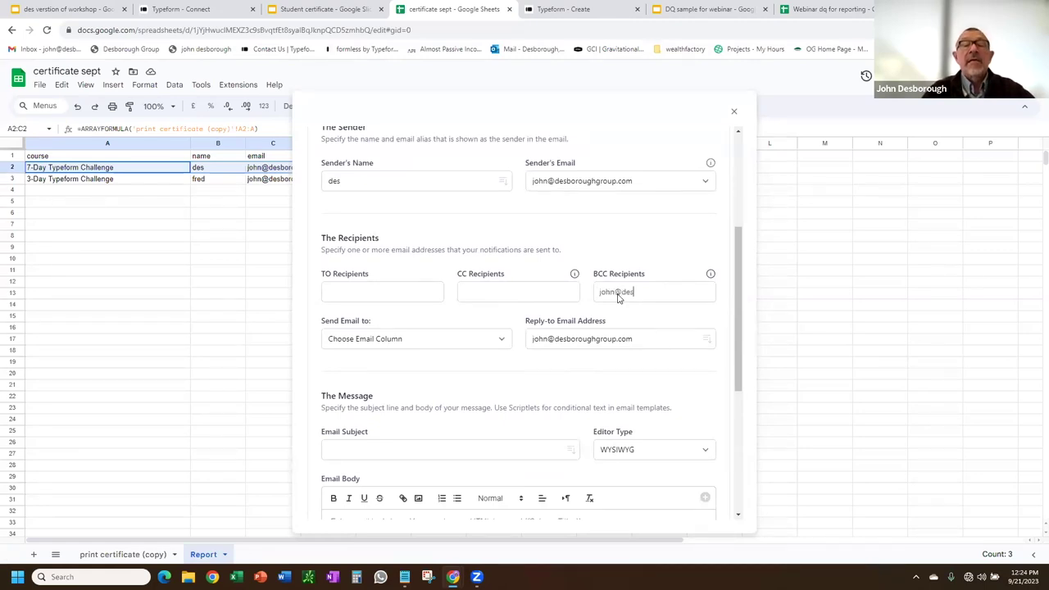
pyautogui.press('Return')
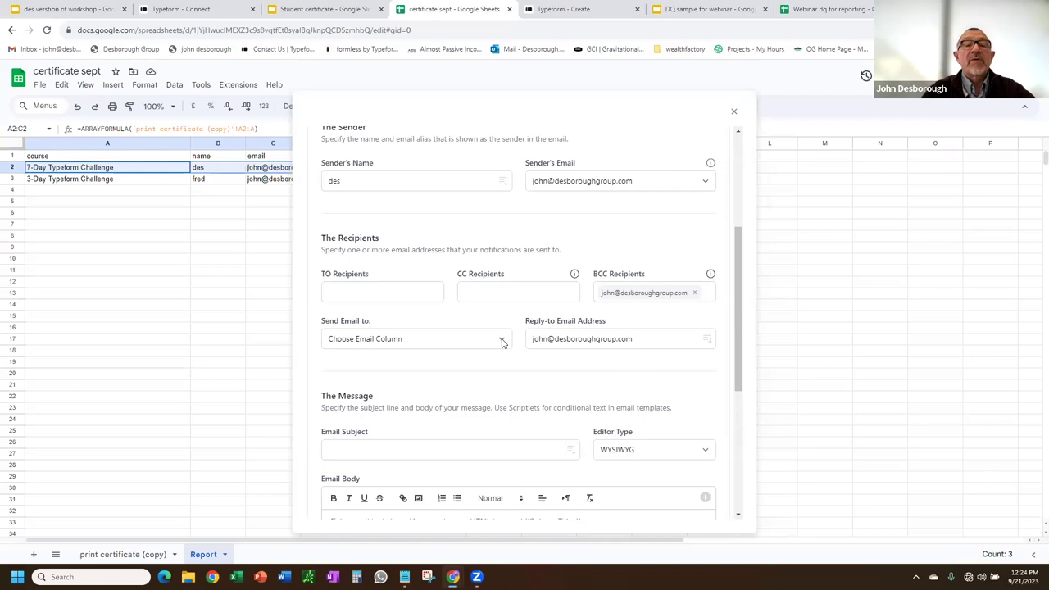
pyautogui.click(502, 342)
pyautogui.click(363, 400)
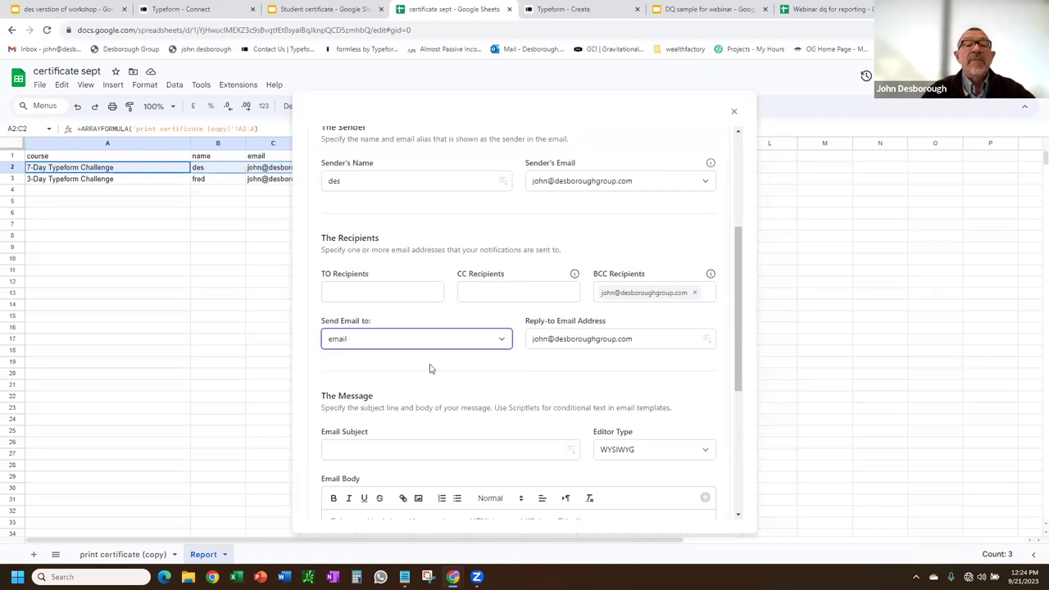
# Set subject 'here's your course certificate', body 'congrats {{name}}', and attach all merged files.
pyautogui.scroll(-2, 415, 389)
pyautogui.click(365, 283)
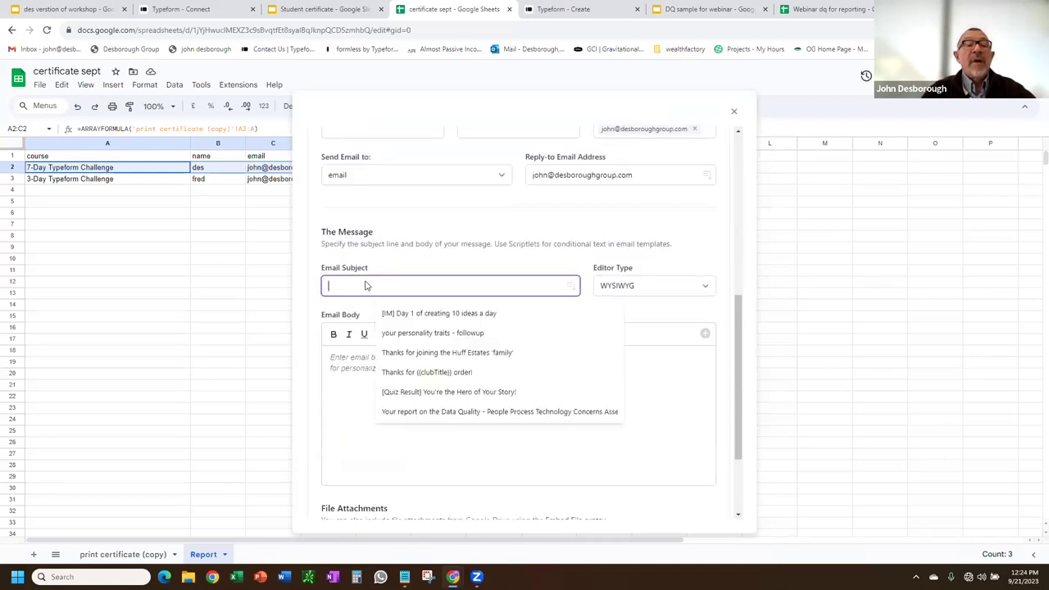
pyautogui.write("here's you")
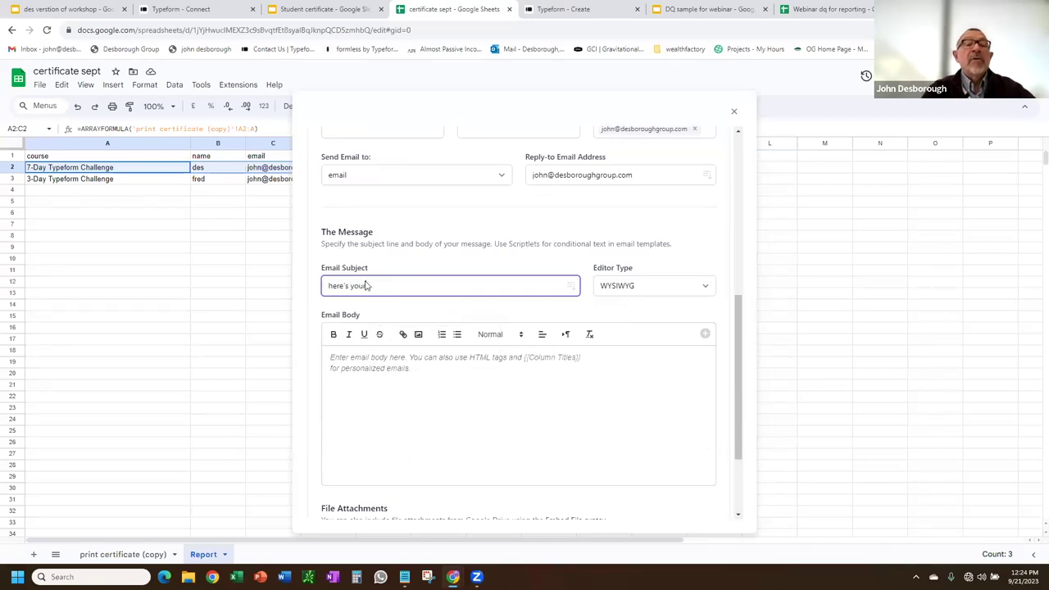
pyautogui.write('r course certificate')
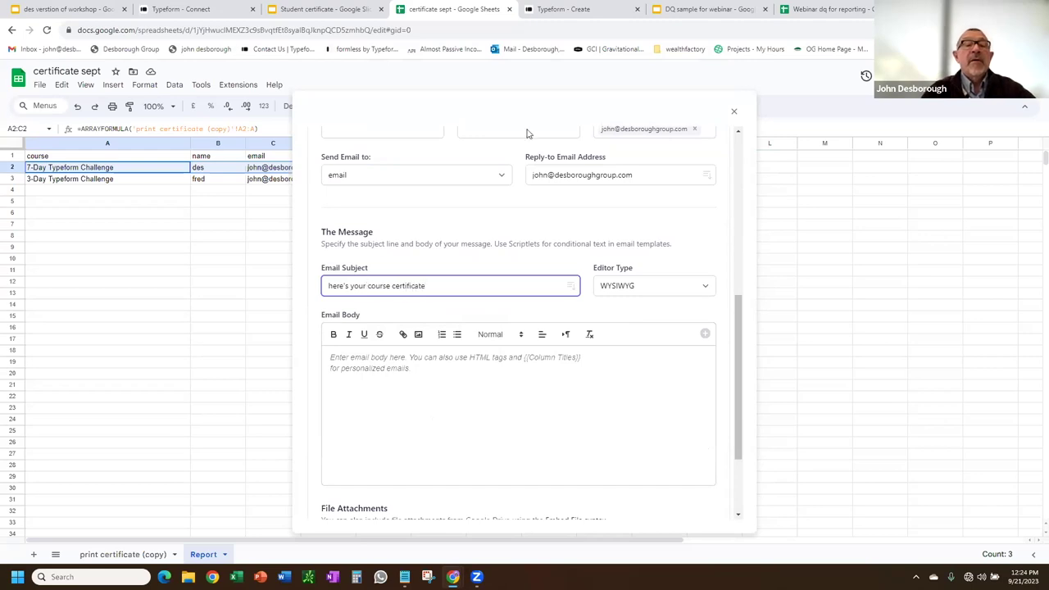
pyautogui.click(358, 380)
pyautogui.write('co')
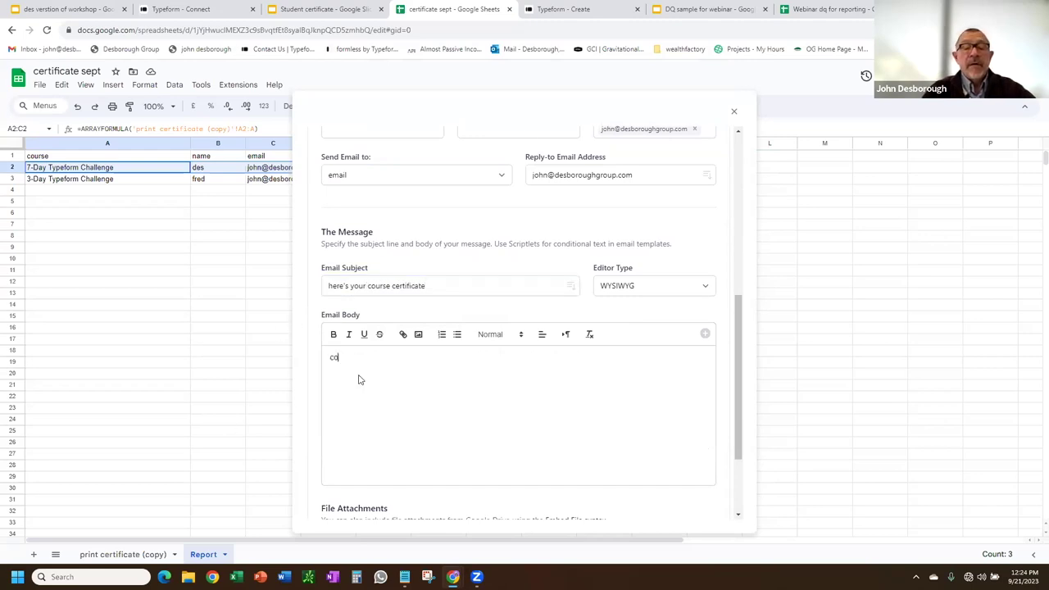
pyautogui.write('ngrats')
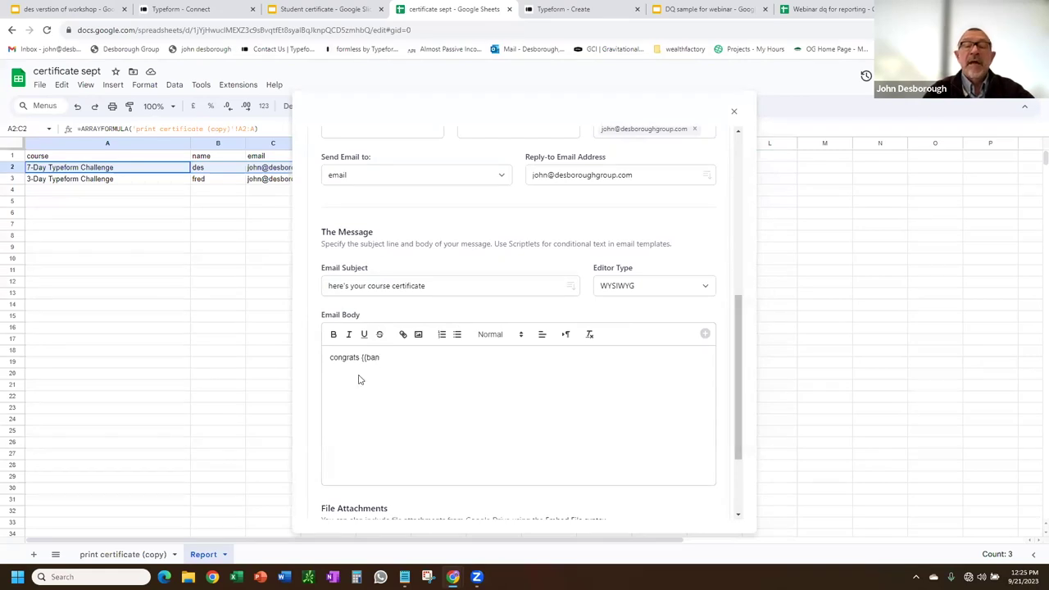
pyautogui.write('{{name')
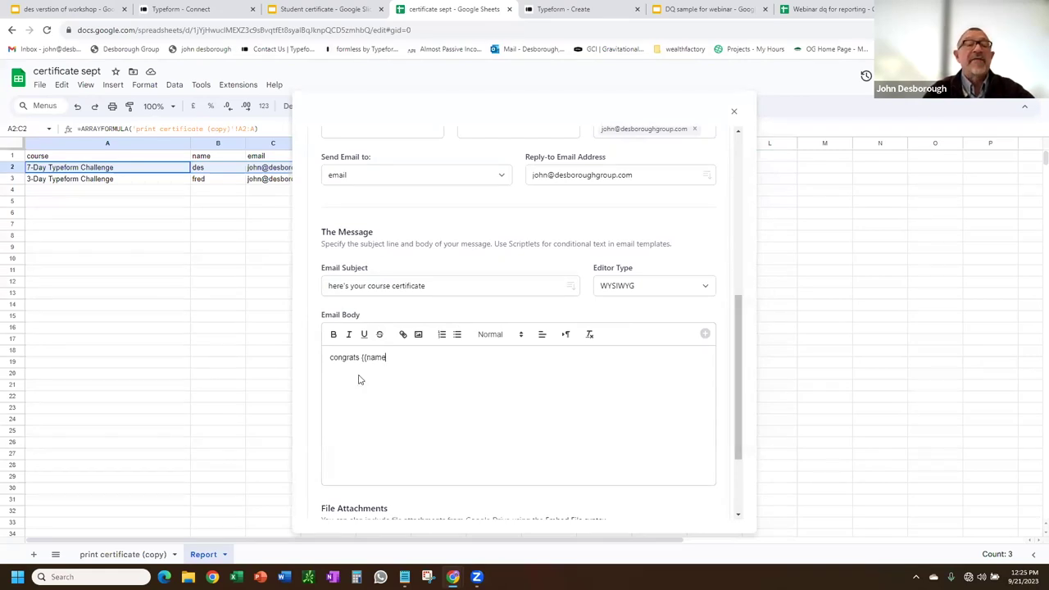
pyautogui.write('}}')
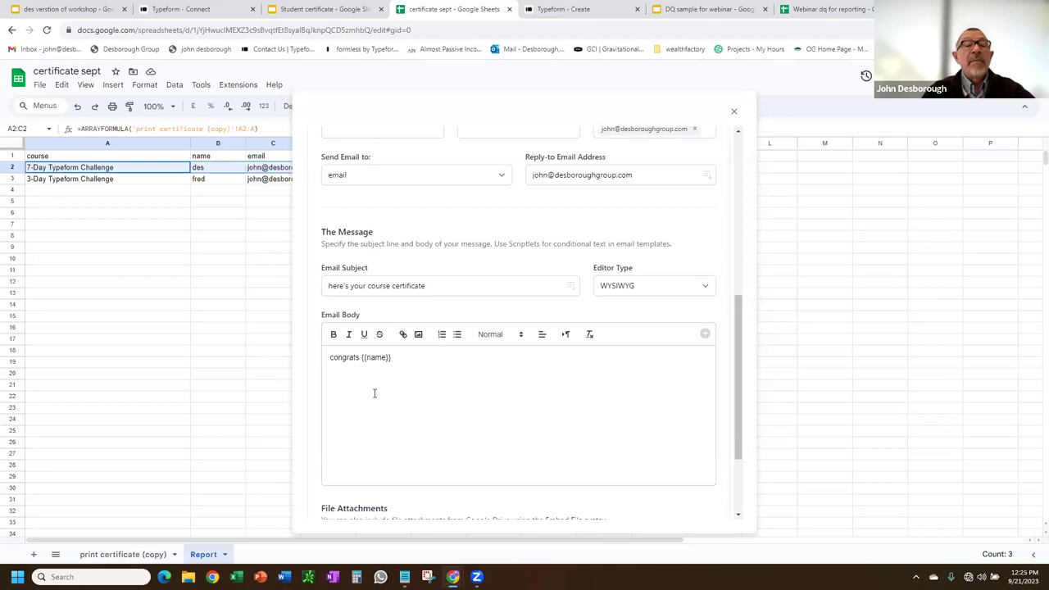
pyautogui.scroll(-3, 496, 426)
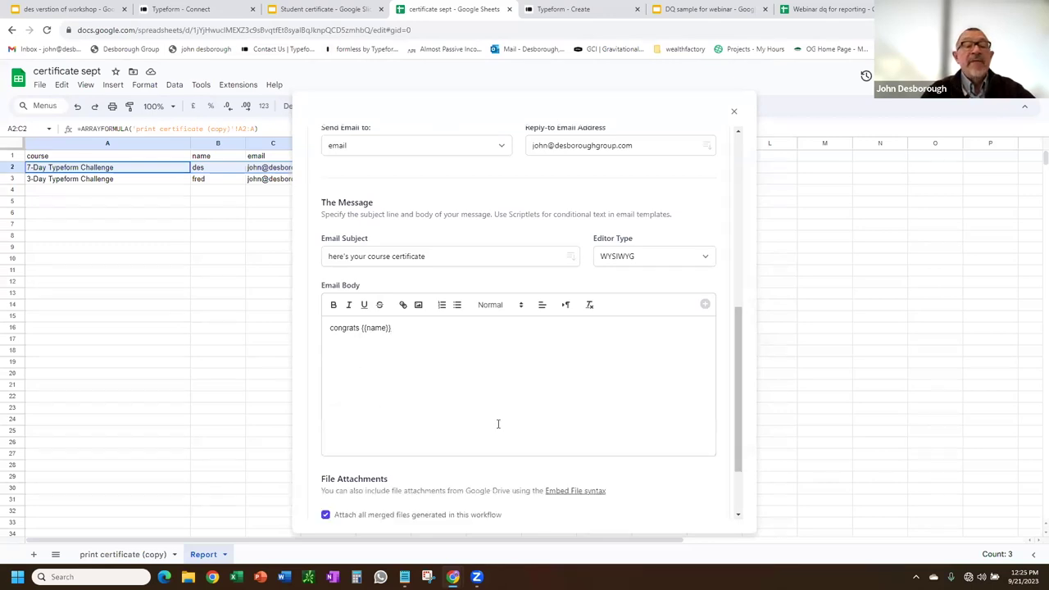
pyautogui.click(325, 423)
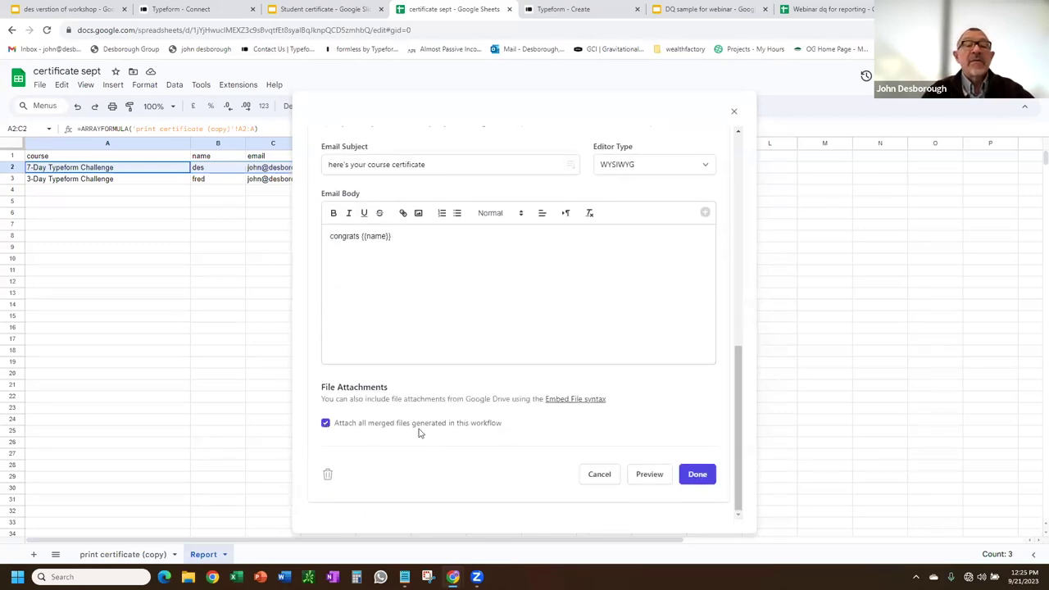
# Preview and send a test email for sample row 2, check it in Gmail, then return.
pyautogui.click(650, 476)
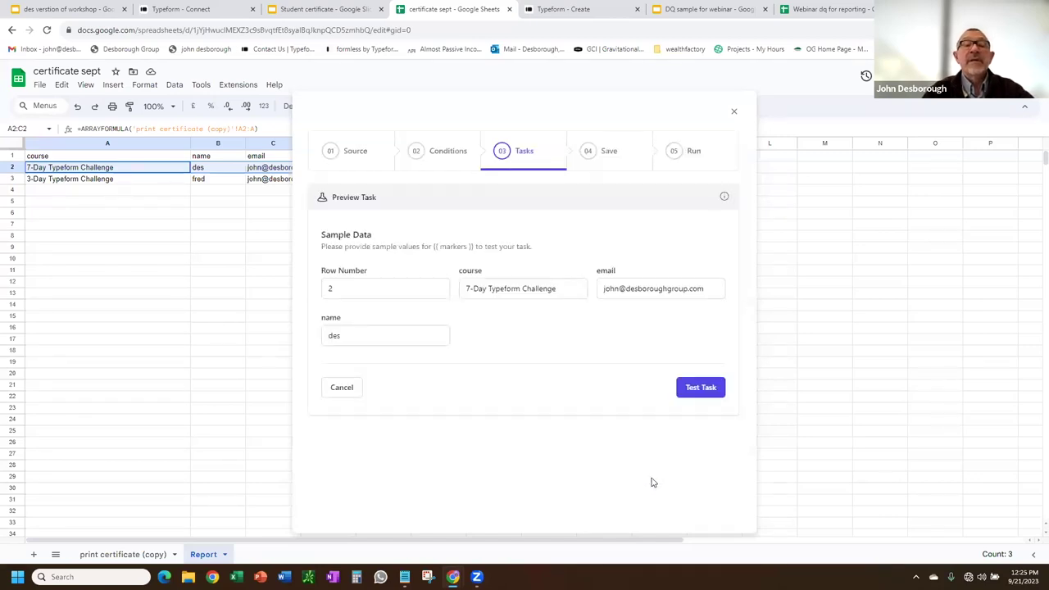
pyautogui.click(698, 397)
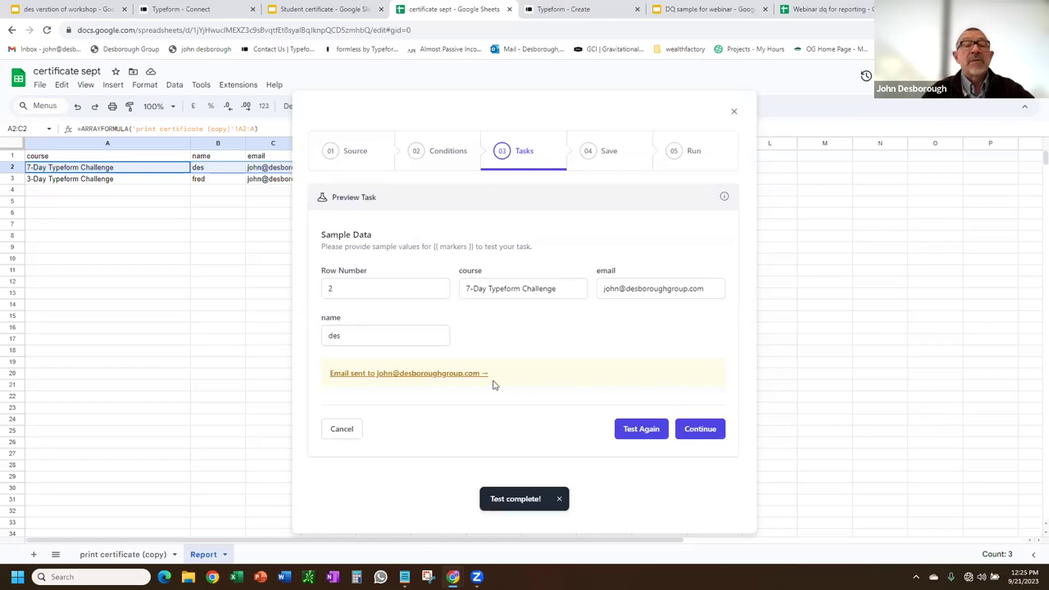
pyautogui.click(412, 376)
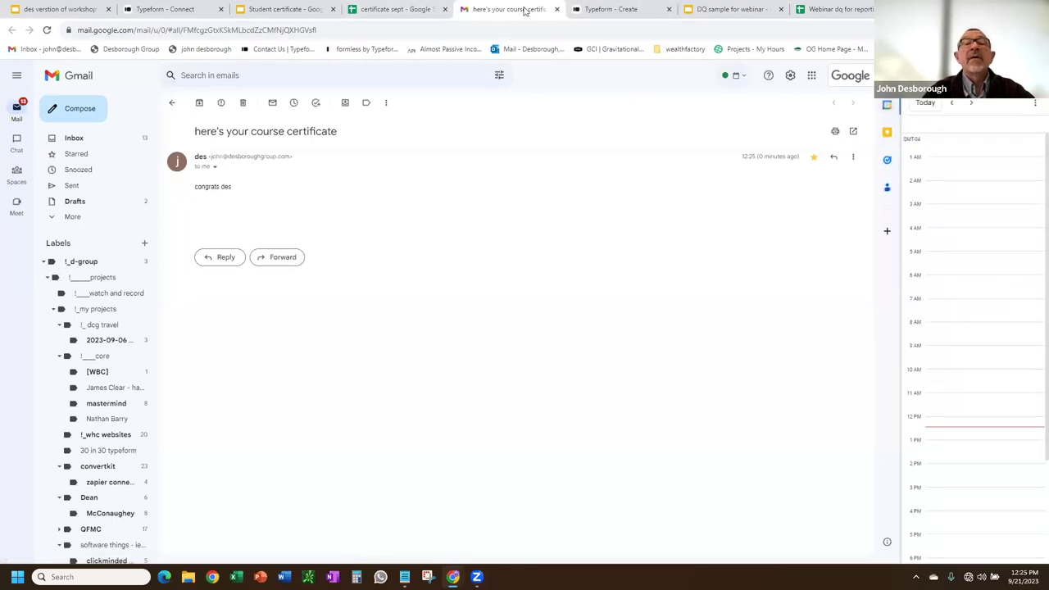
pyautogui.click(556, 9)
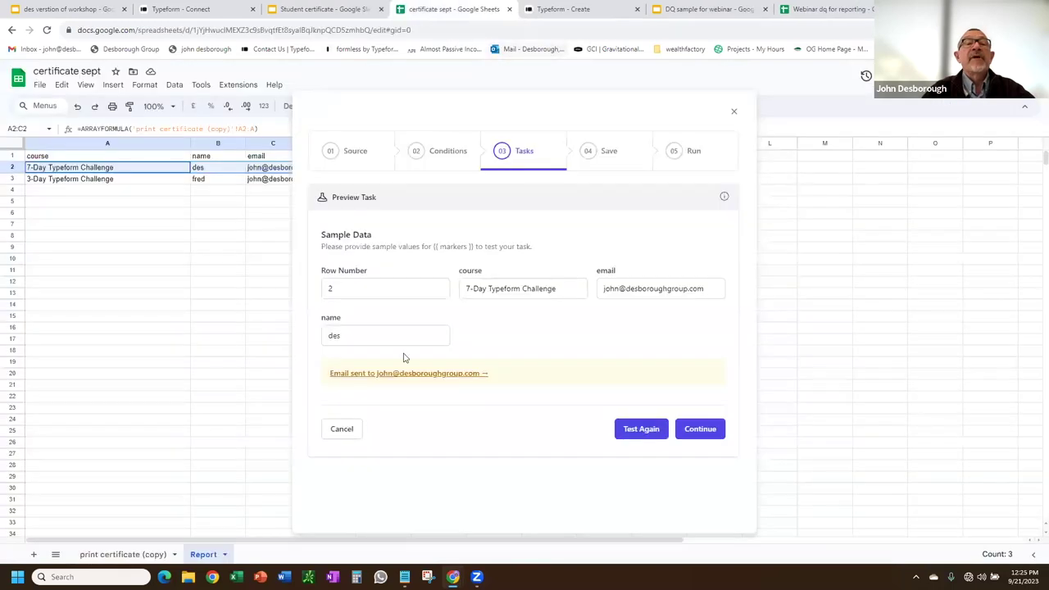
pyautogui.click(701, 429)
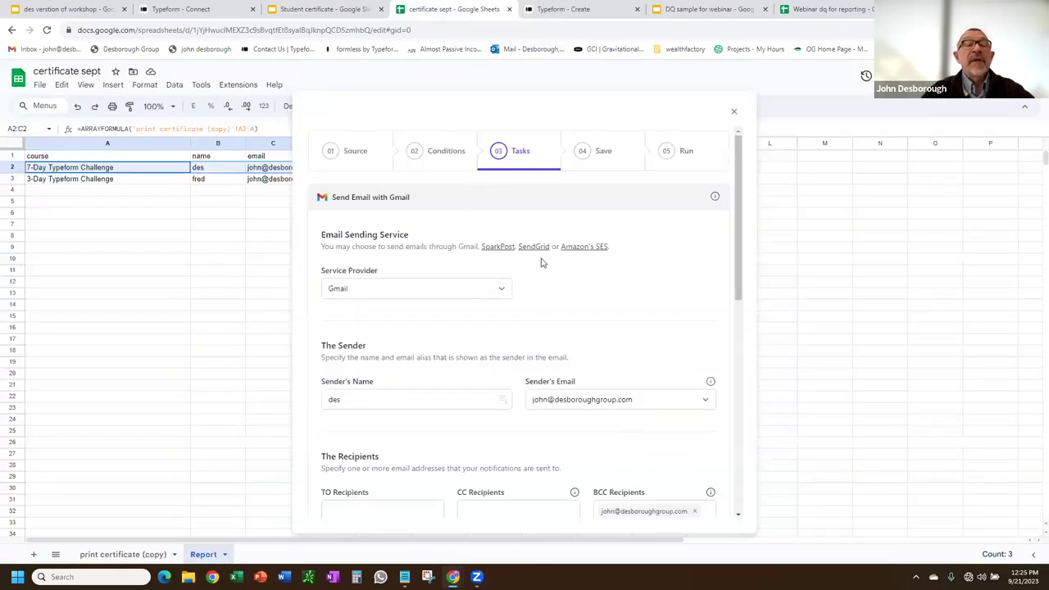
# Save the Gmail email task and advance the workflow to its 04 Save step.
pyautogui.scroll(-2, 541, 262)
pyautogui.scroll(-2, 572, 251)
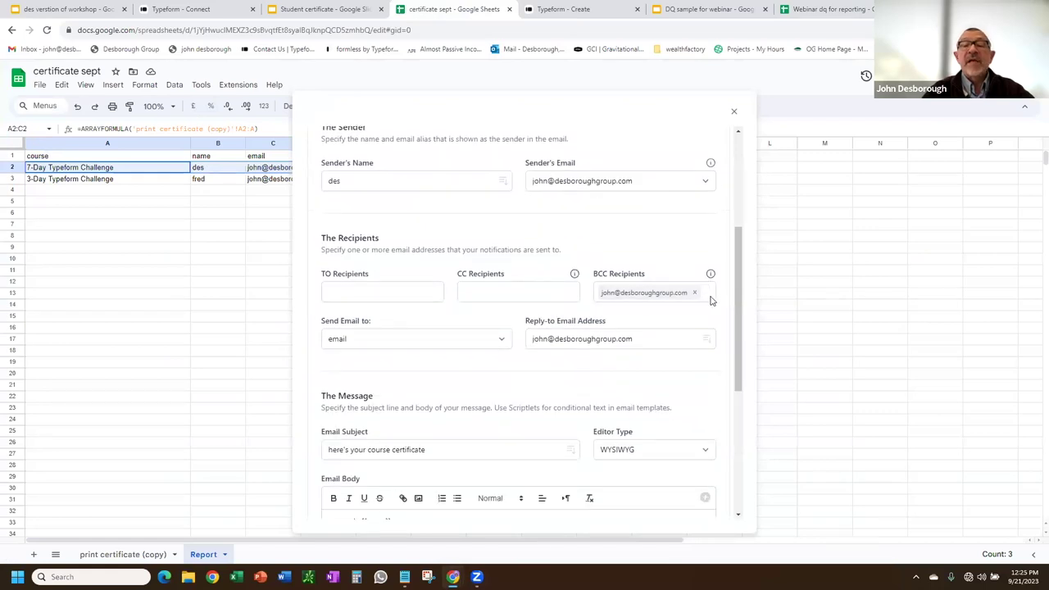
pyautogui.scroll(-5, 718, 314)
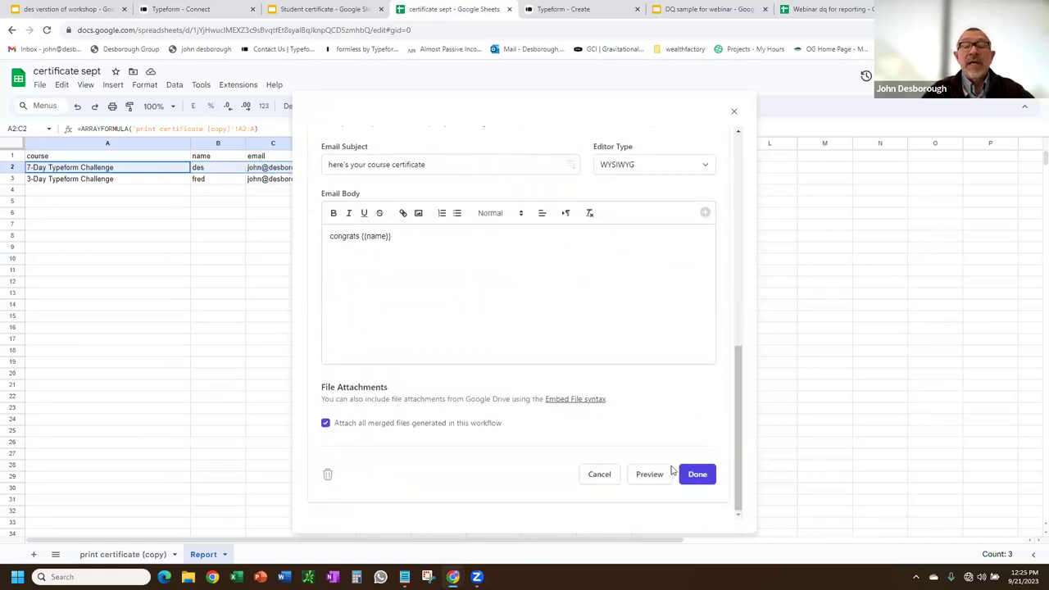
pyautogui.click(698, 478)
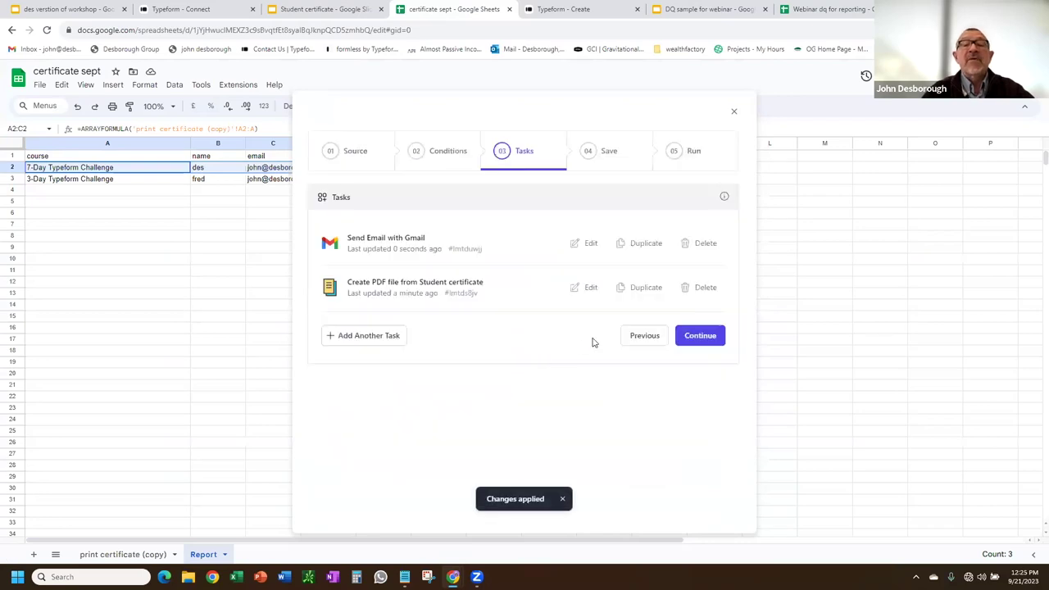
pyautogui.click(614, 154)
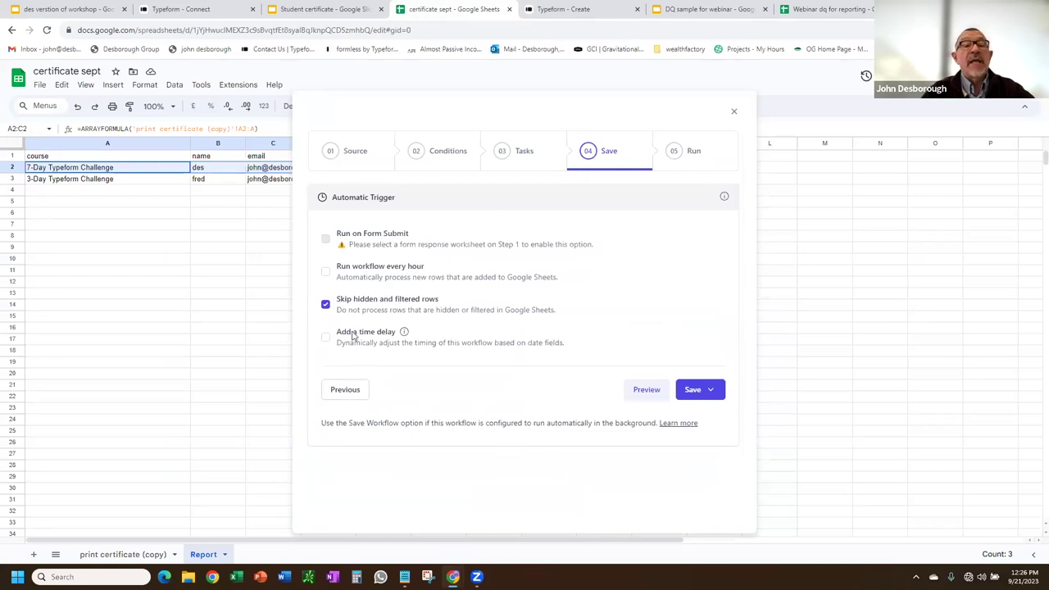
# Enable the hourly run trigger and choose Save and Run for the workflow.
pyautogui.click(327, 273)
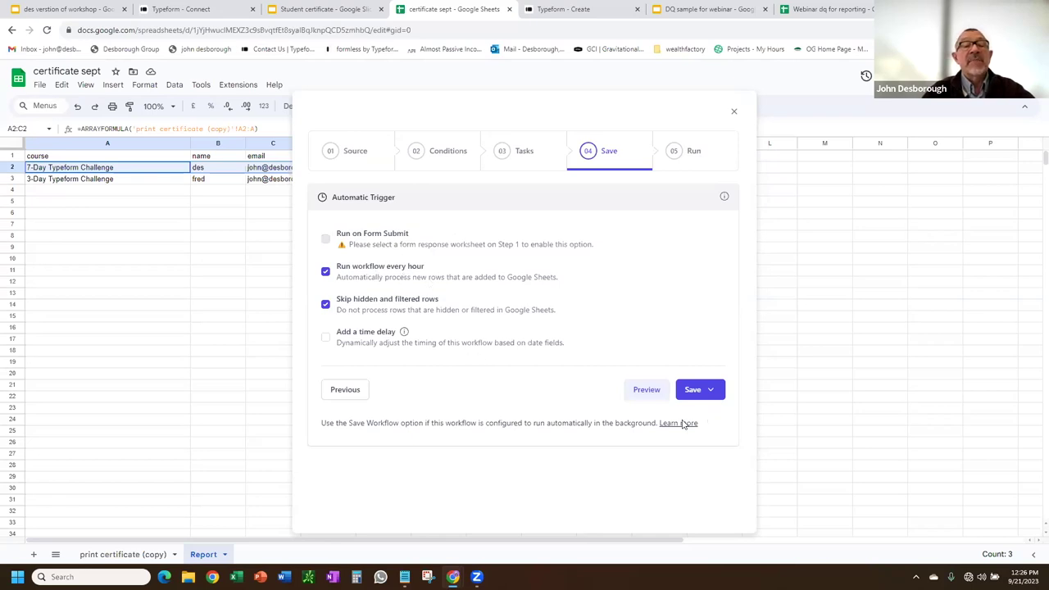
pyautogui.click(697, 391)
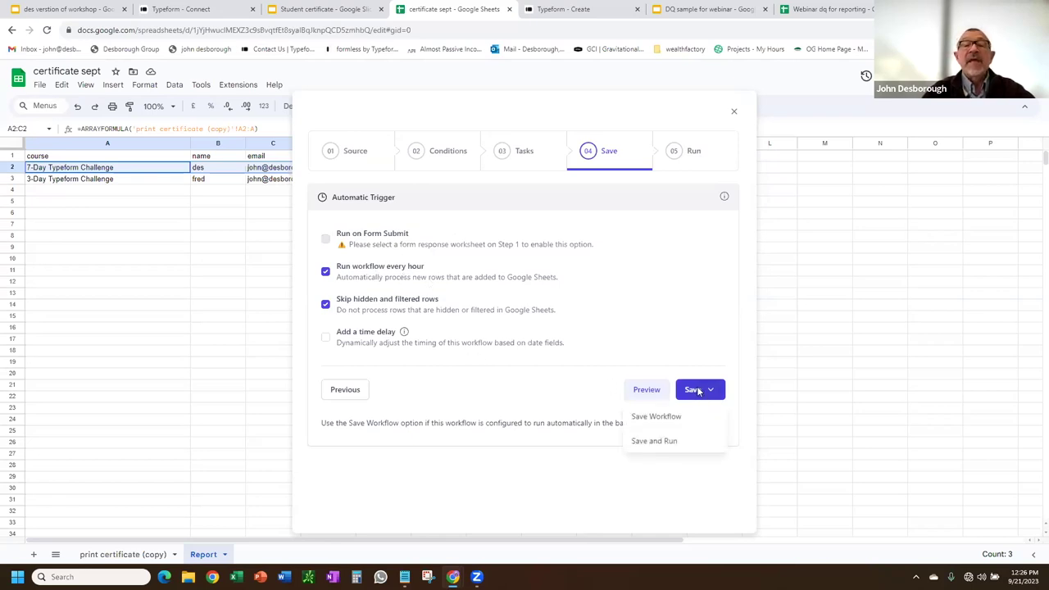
pyautogui.click(656, 447)
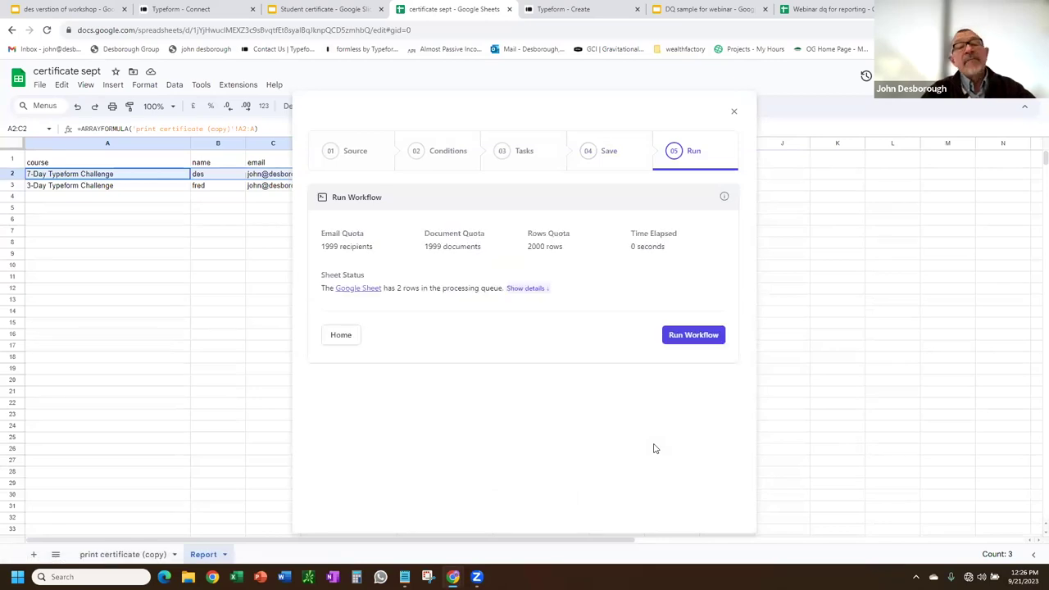
# Run the workflow for both queued rows, then return to the Document Studio home.
pyautogui.click(701, 337)
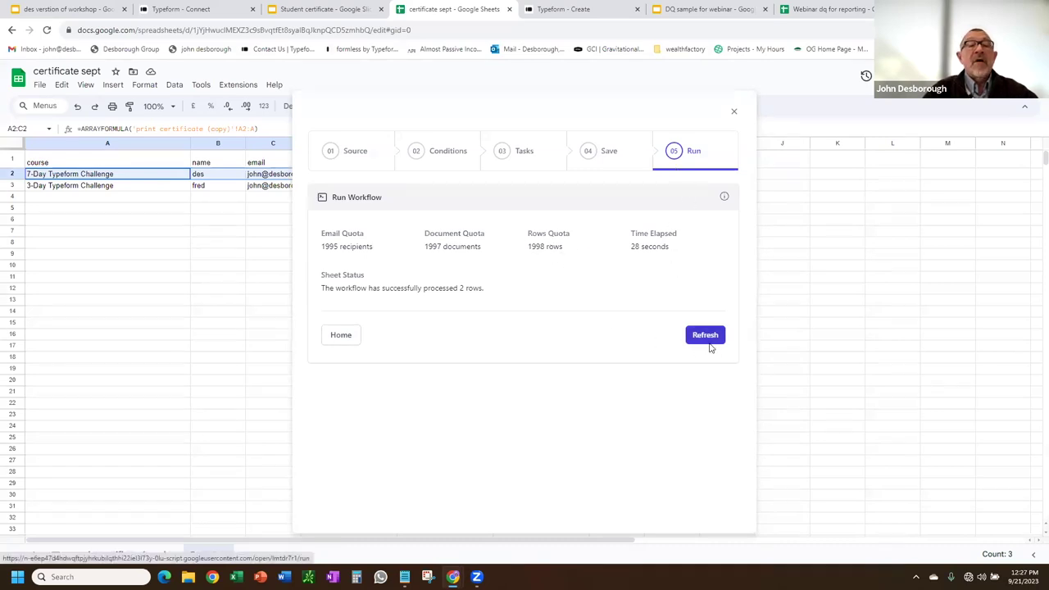
pyautogui.click(341, 336)
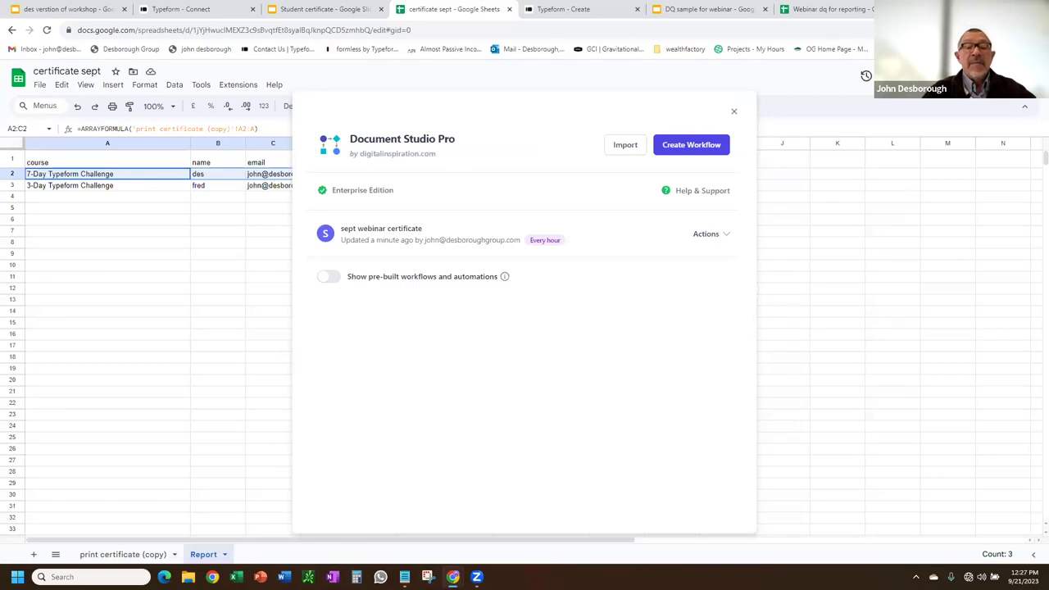
# View the saved 'sept webinar certificate' workflow scheduled to run every hour.
pyautogui.moveTo(452, 577)
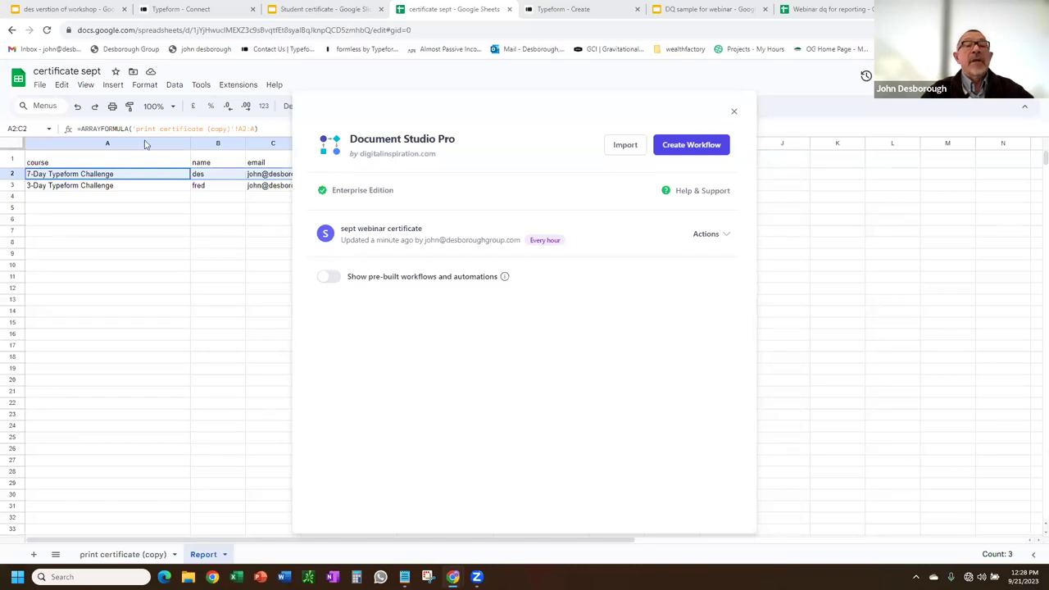
# Reopen the certificate email, preview its attached PDF, then close the preview and tab.
pyautogui.hotkey('ctrl', 'shift', 't')
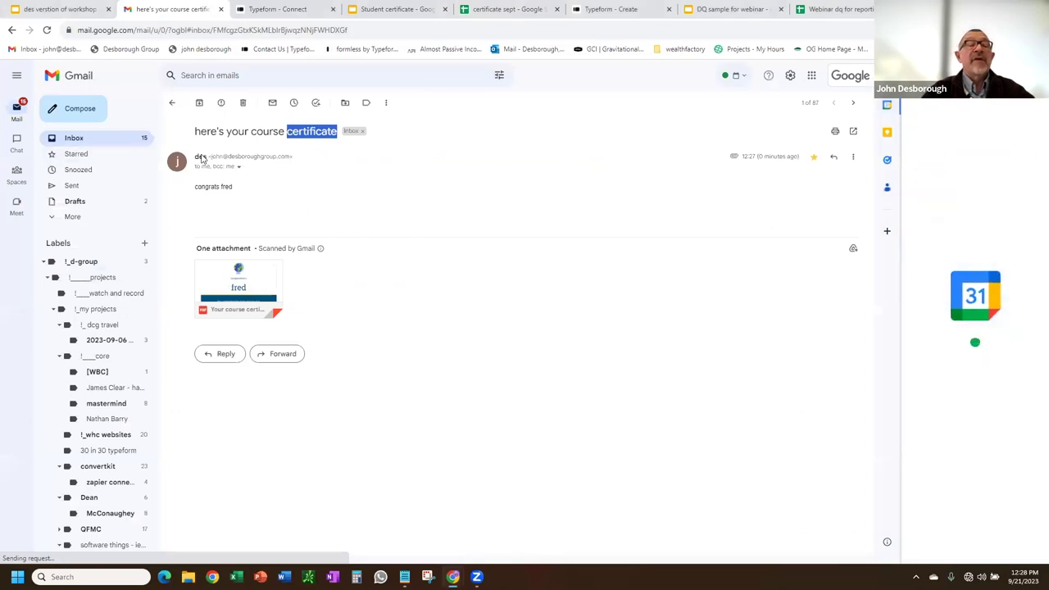
pyautogui.click(221, 275)
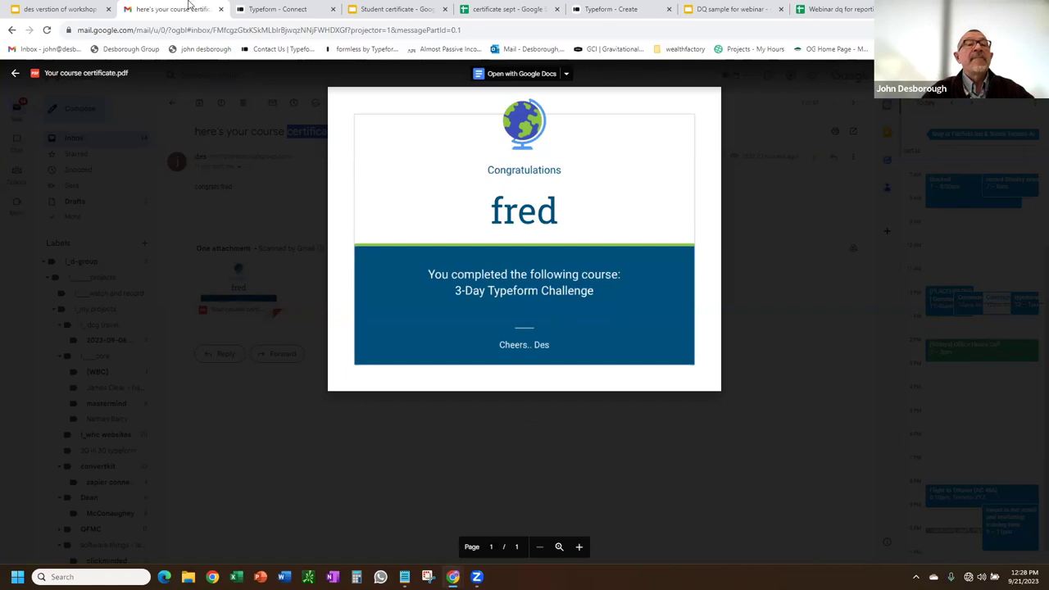
pyautogui.click(56, 139)
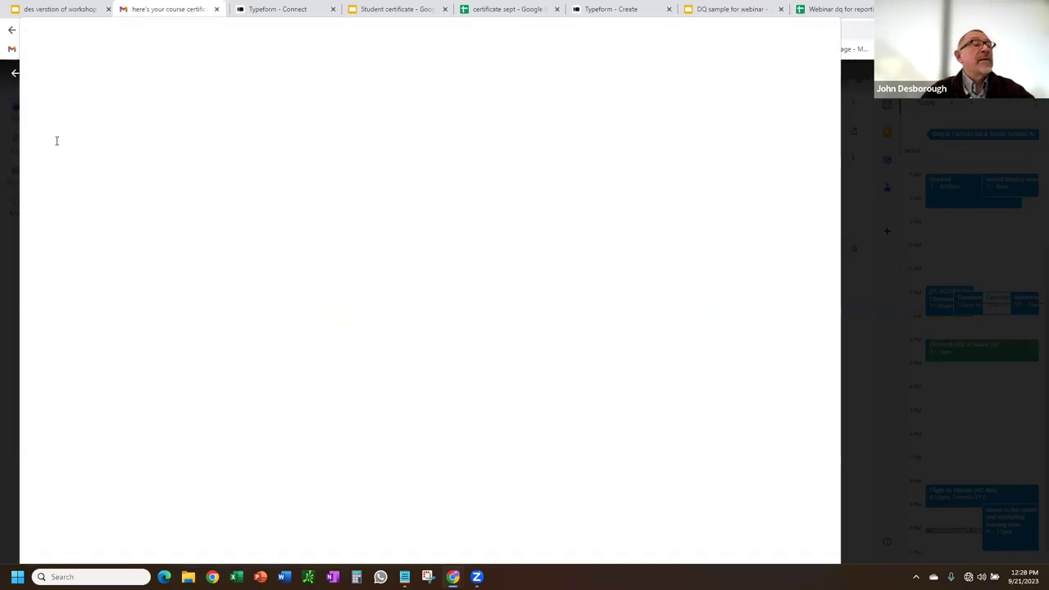
pyautogui.hotkey('ctrl', 'w')
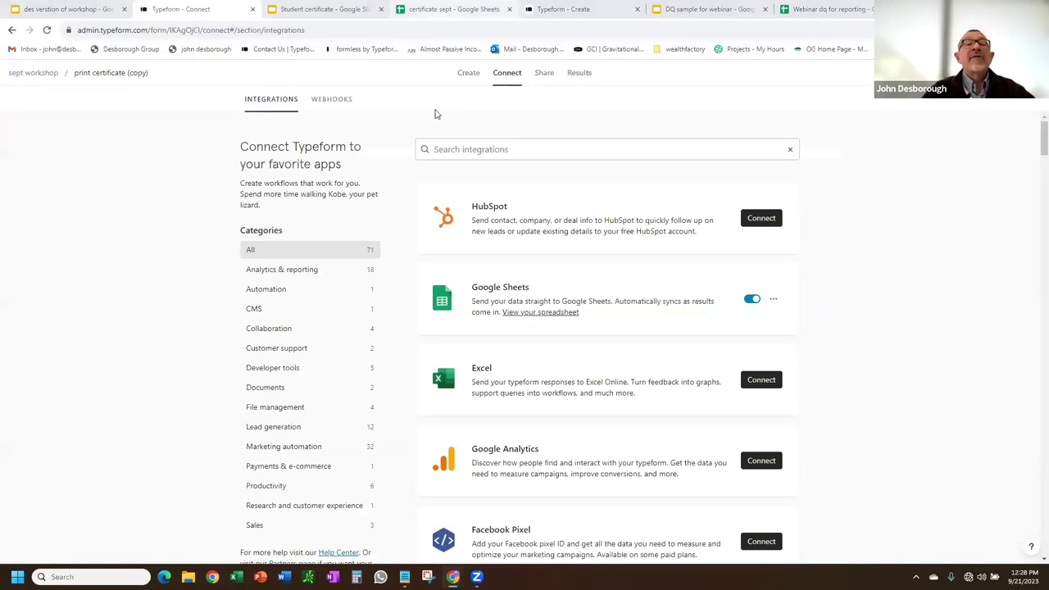
# Switch to the 'certificate sept - Google Sheets' browser tab.
pyautogui.click(449, 9)
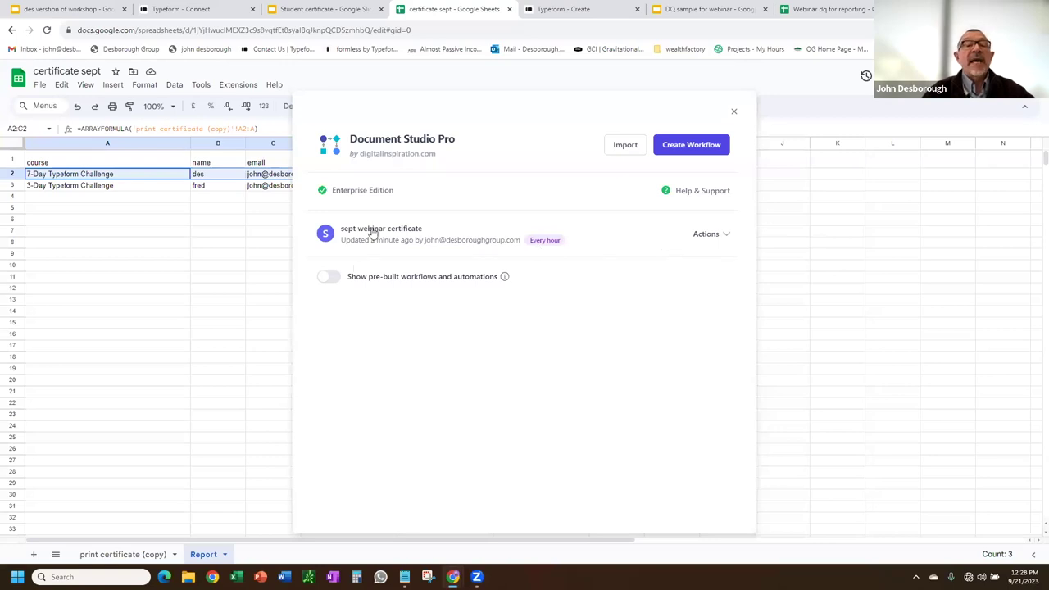
# Close the Document Studio dialog to reveal the status columns, then view the Student certificate template.
pyautogui.click(720, 237)
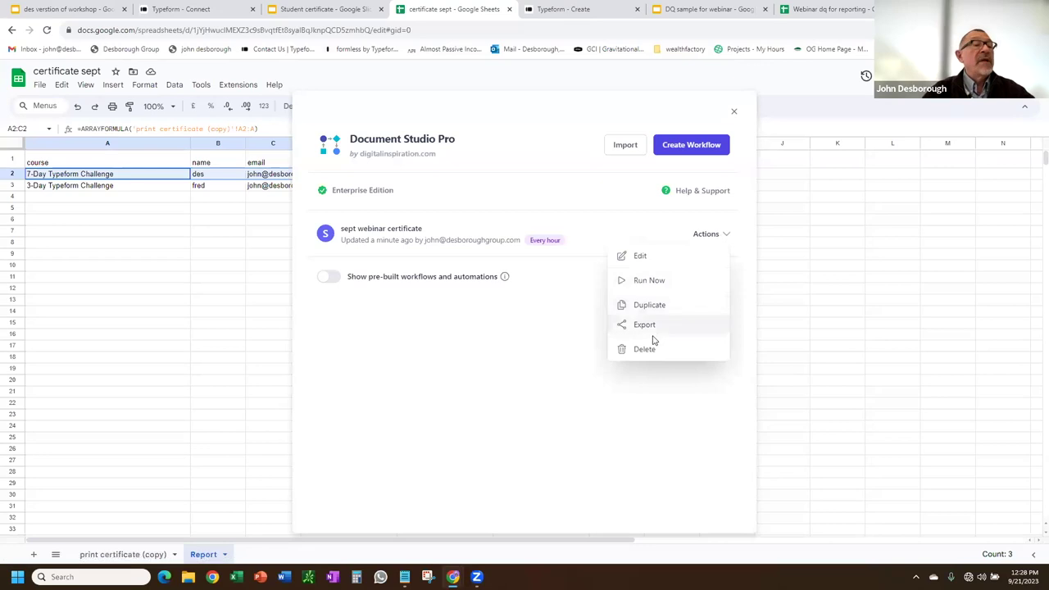
pyautogui.click(734, 114)
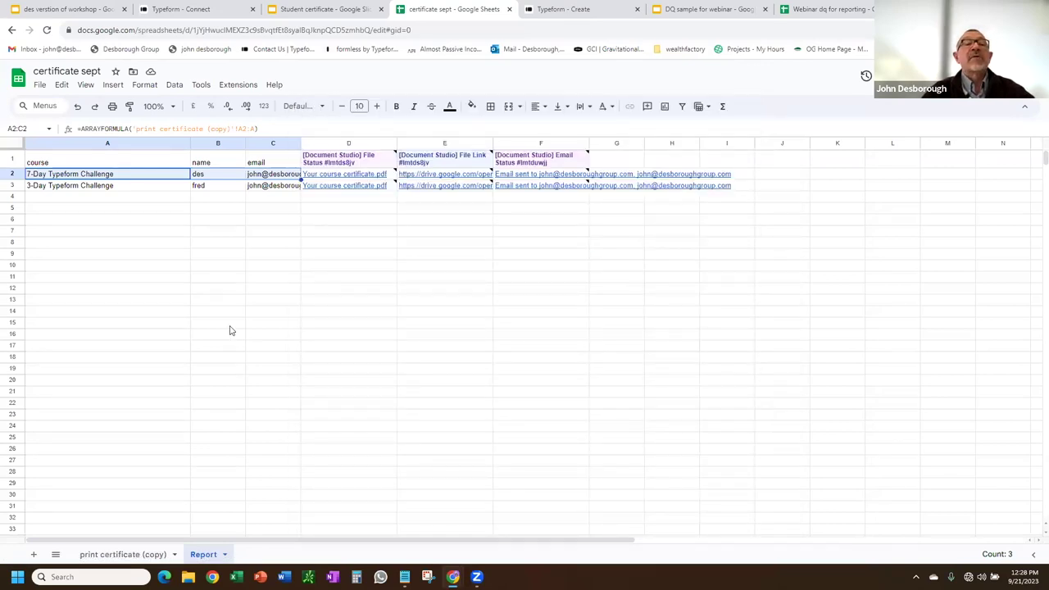
pyautogui.click(308, 9)
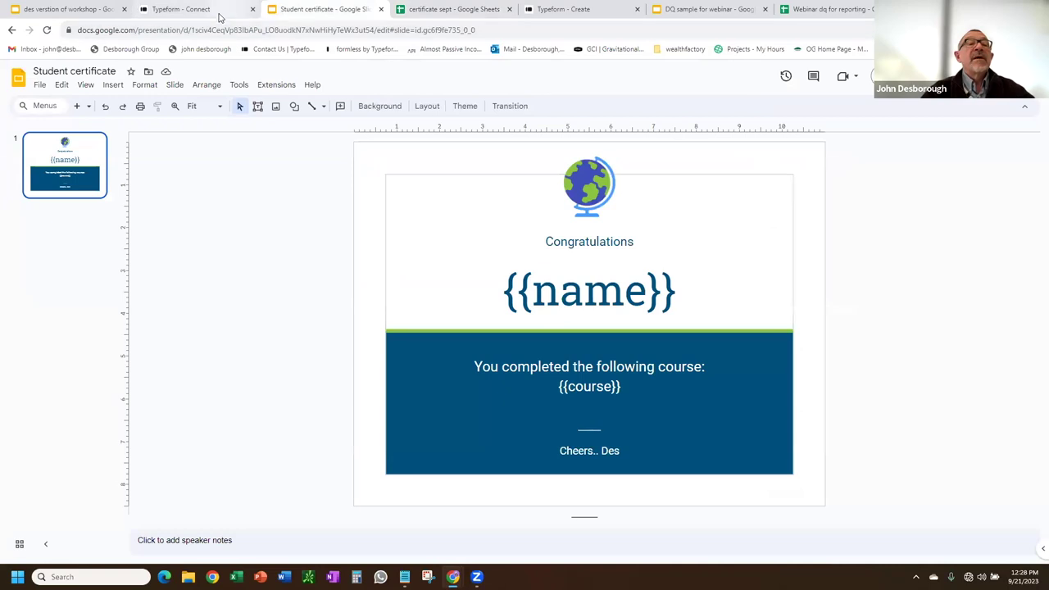
# Return to the certificate sept spreadsheet showing the PDF, Drive link and email-sent columns.
pyautogui.click(445, 11)
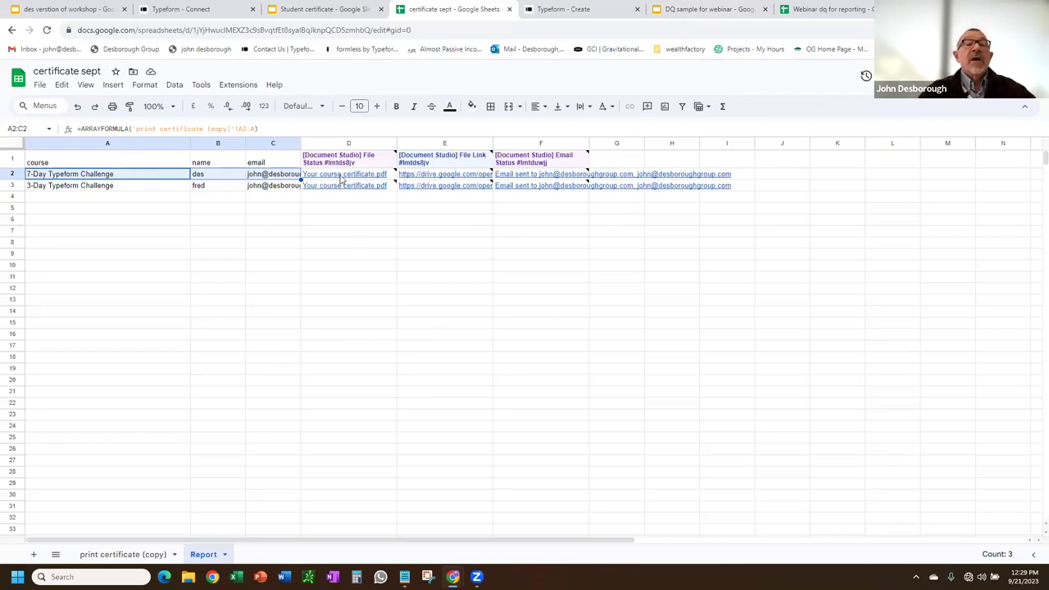
# Preview the generated PDF, file link and email status entries, then bring up the Data Quality form editor.
pyautogui.moveTo(343, 180)
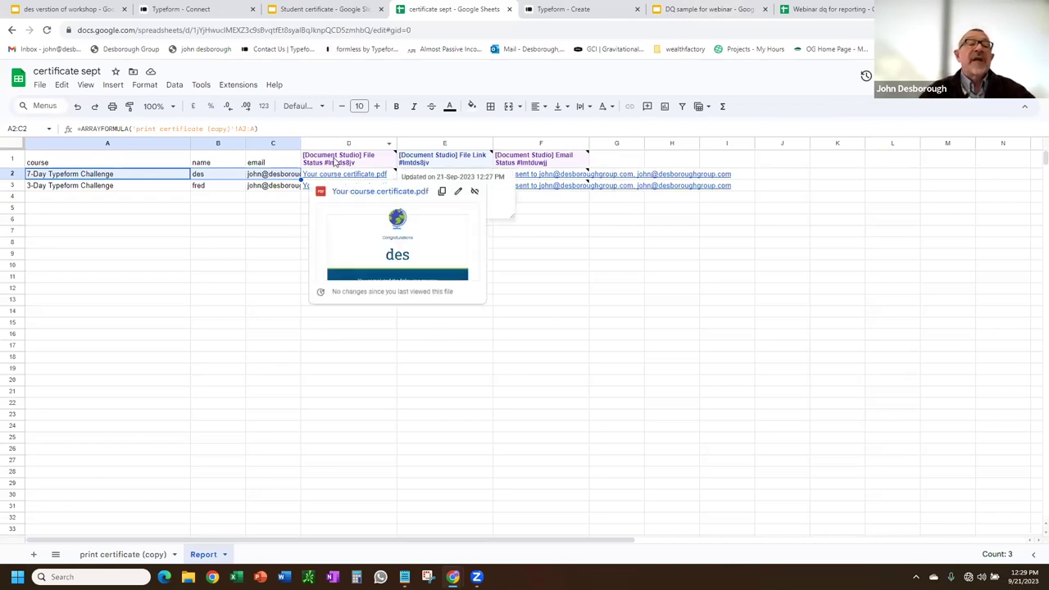
pyautogui.moveTo(443, 159)
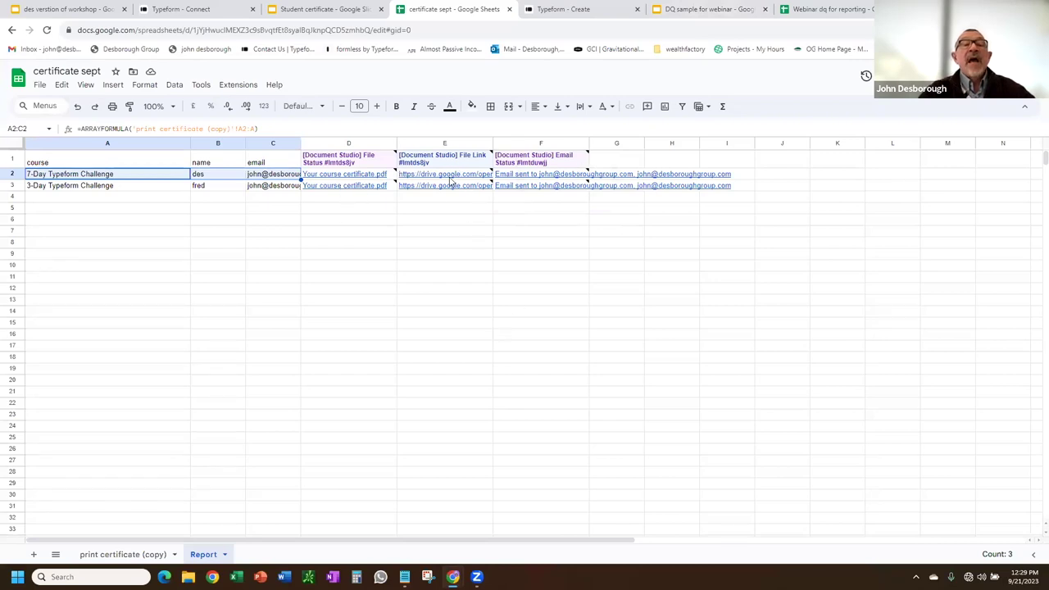
pyautogui.moveTo(450, 180)
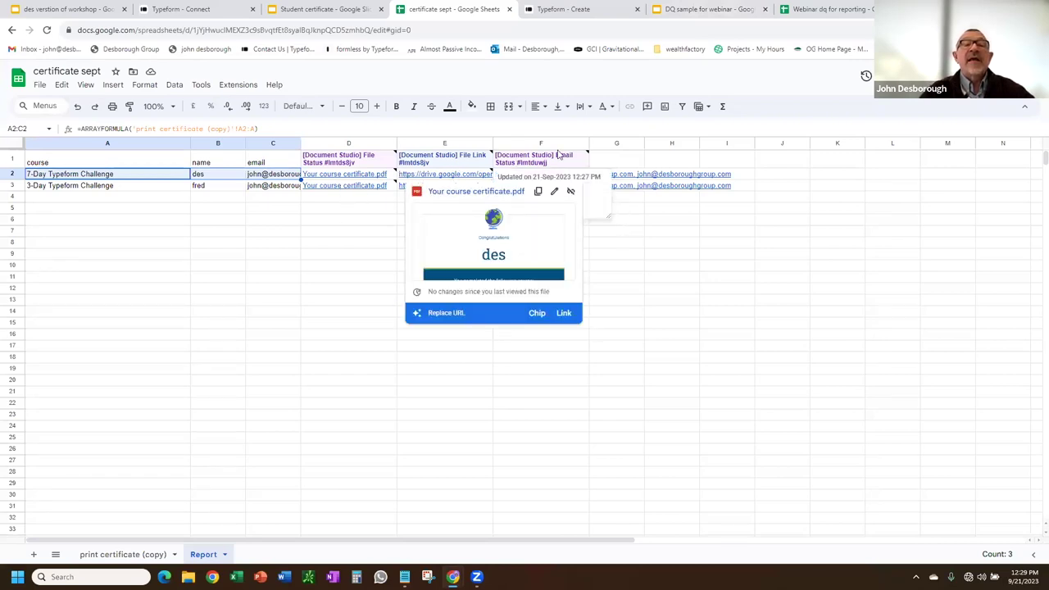
pyautogui.moveTo(557, 158)
pyautogui.moveTo(547, 193)
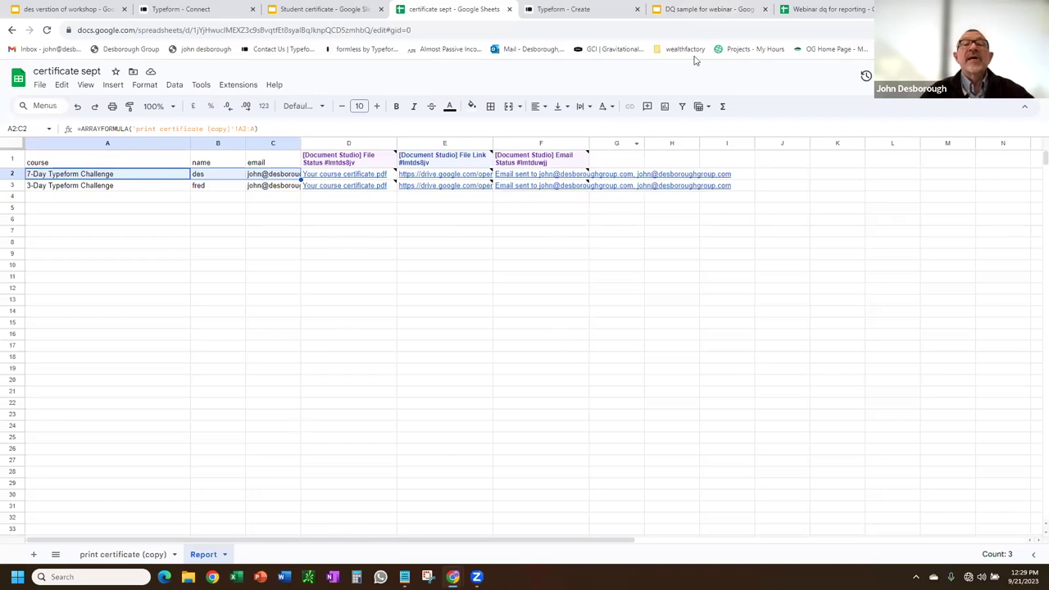
pyautogui.click(585, 10)
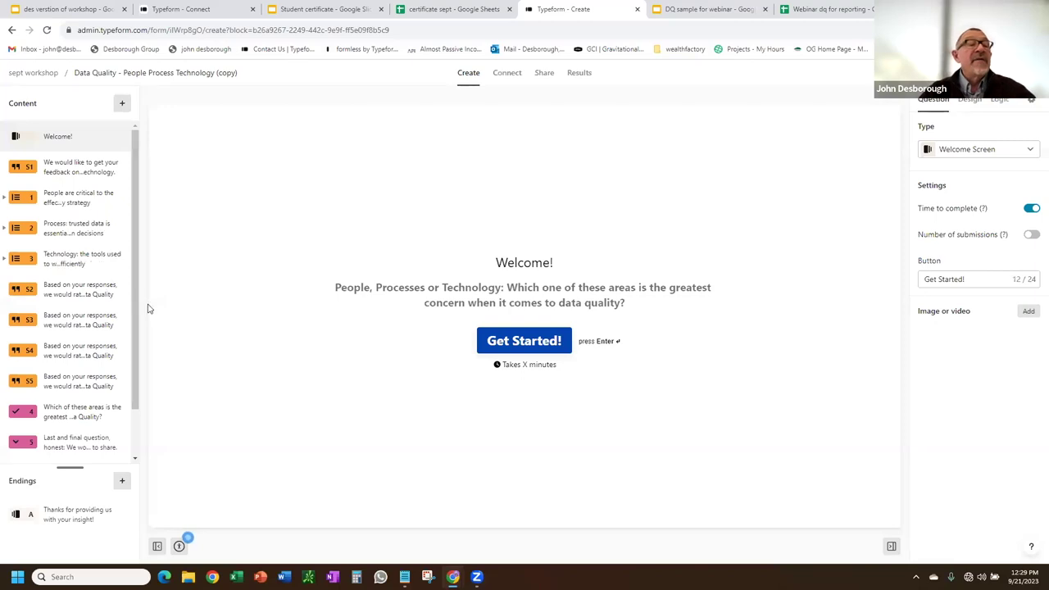
# Review the people question group and the HEALTHY, STABLE, SERIOUS and CRITICAL rating statements.
pyautogui.click(61, 199)
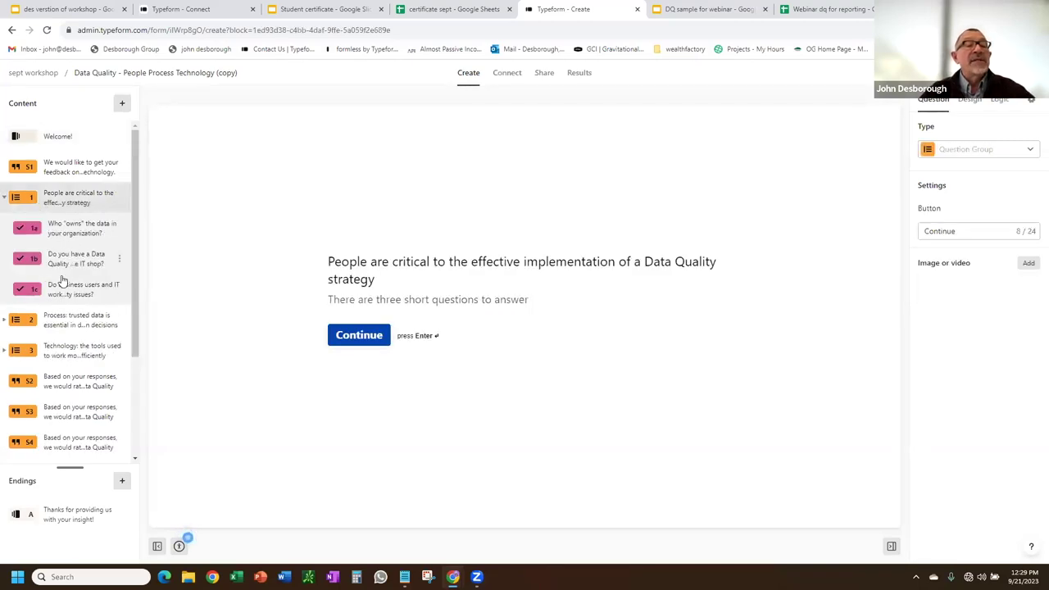
pyautogui.scroll(-3, 68, 276)
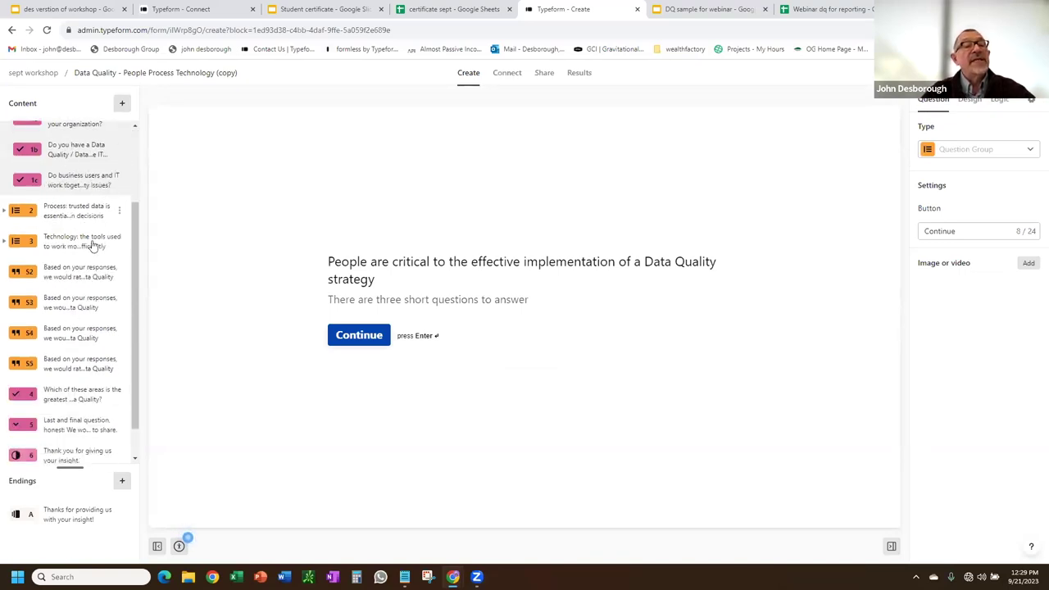
pyautogui.click(68, 277)
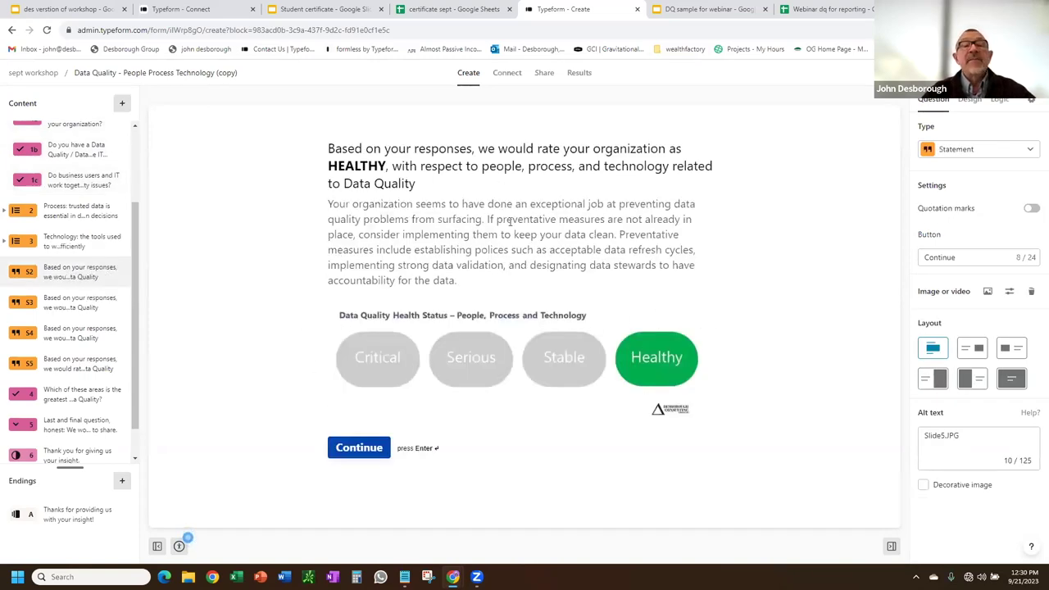
pyautogui.click(82, 308)
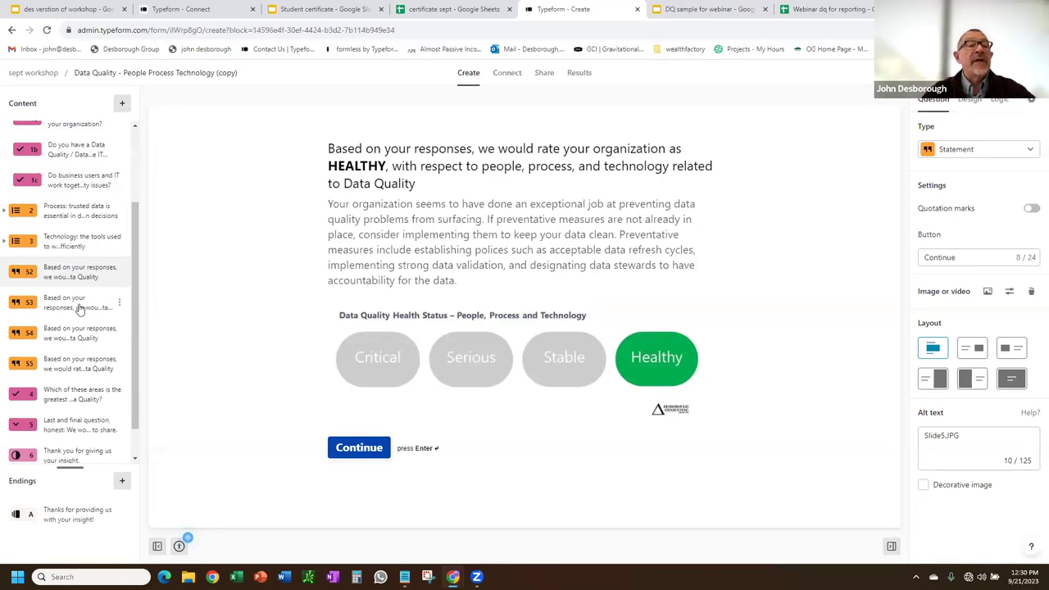
pyautogui.click(78, 338)
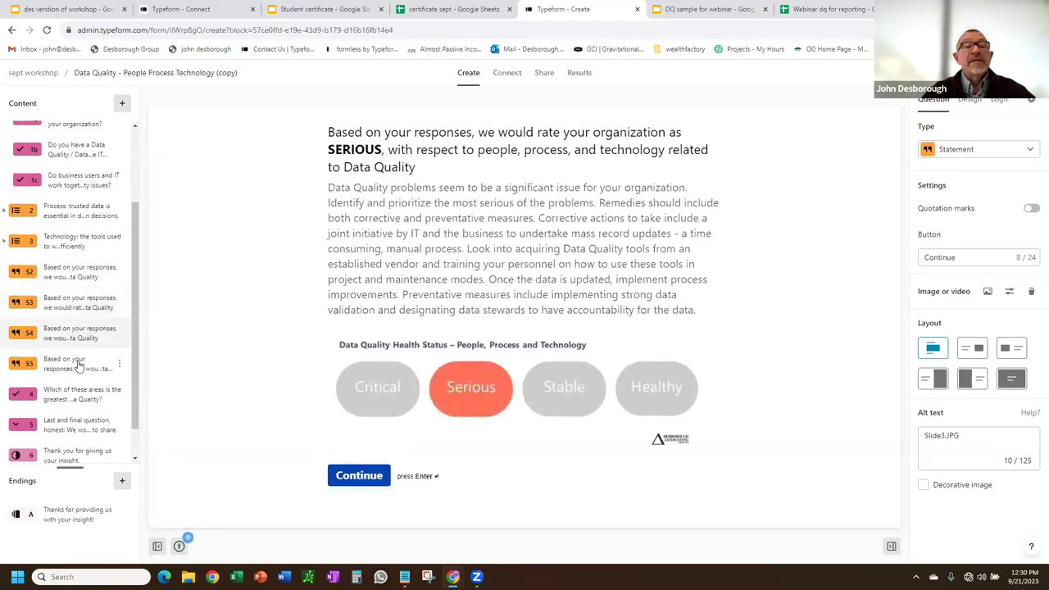
pyautogui.click(75, 368)
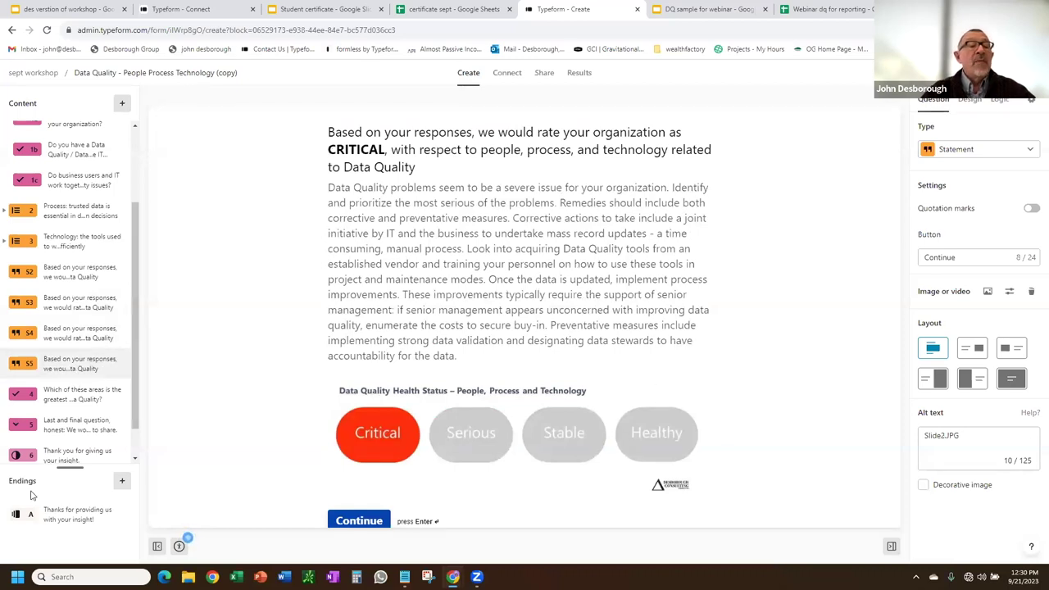
# Review the industry sectors, thank-you Yes/No and summary report email questions, then view the webinar slides.
pyautogui.click(60, 433)
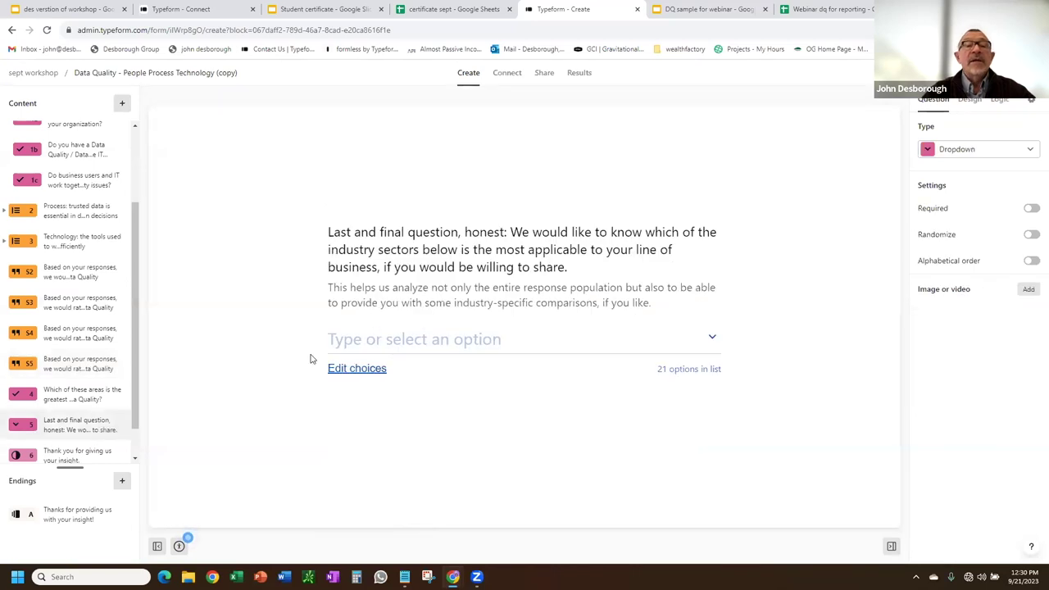
pyautogui.moveTo(136, 356); pyautogui.dragTo(136, 401)
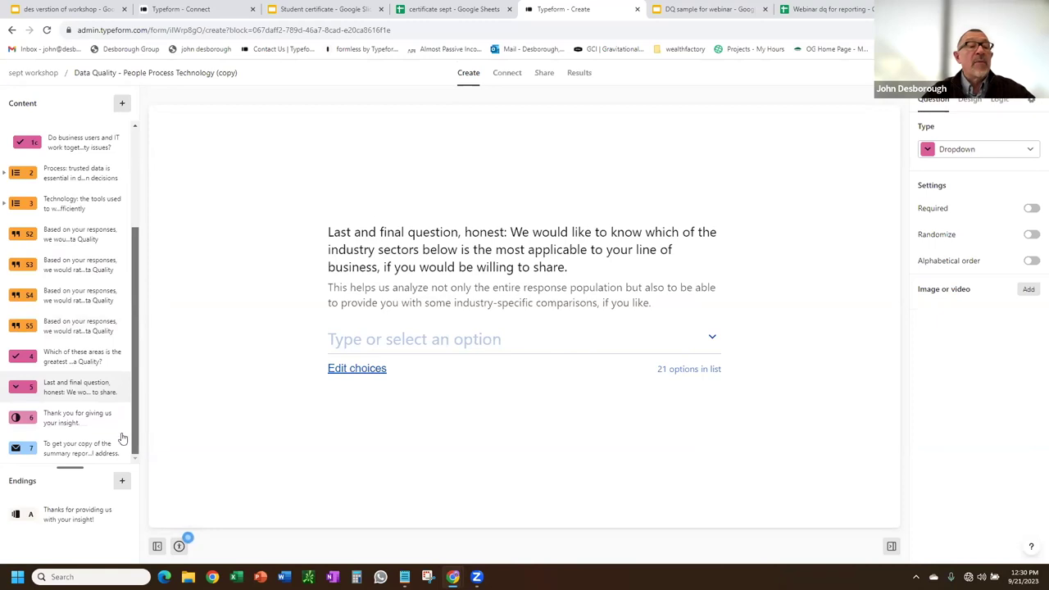
pyautogui.click(93, 419)
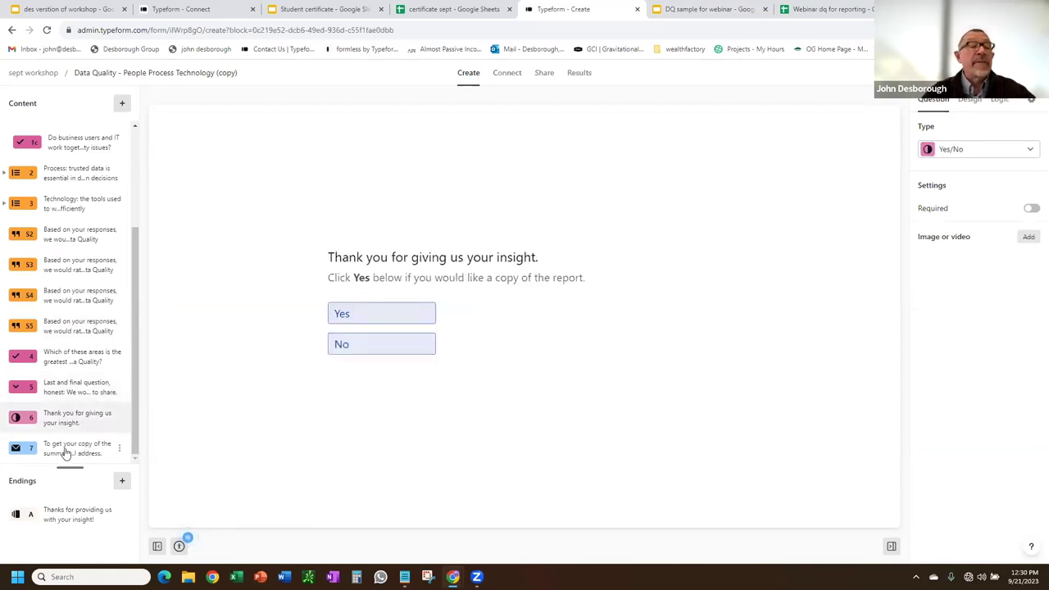
pyautogui.click(80, 451)
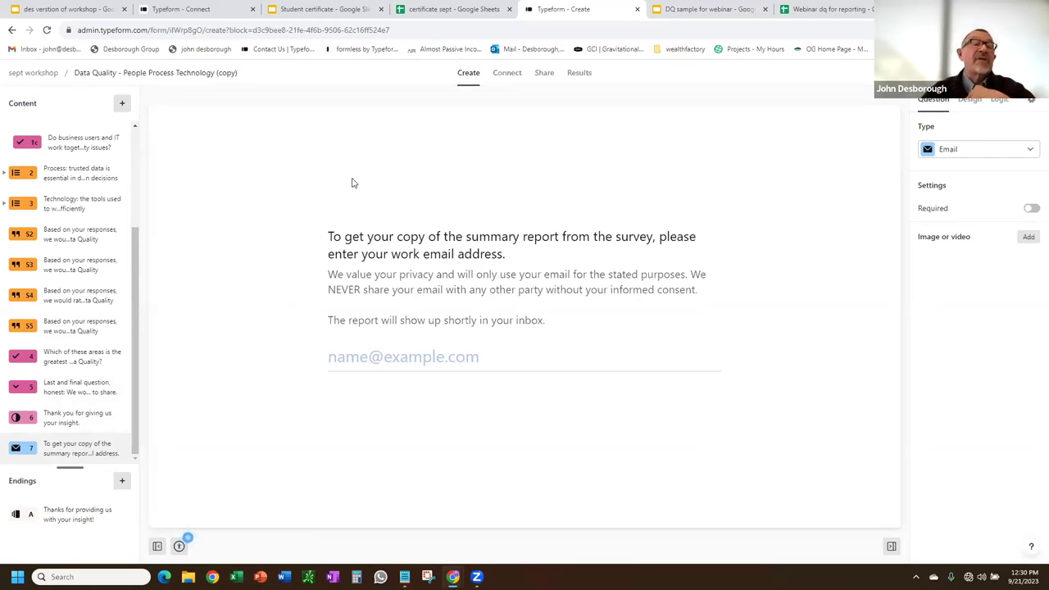
pyautogui.click(691, 10)
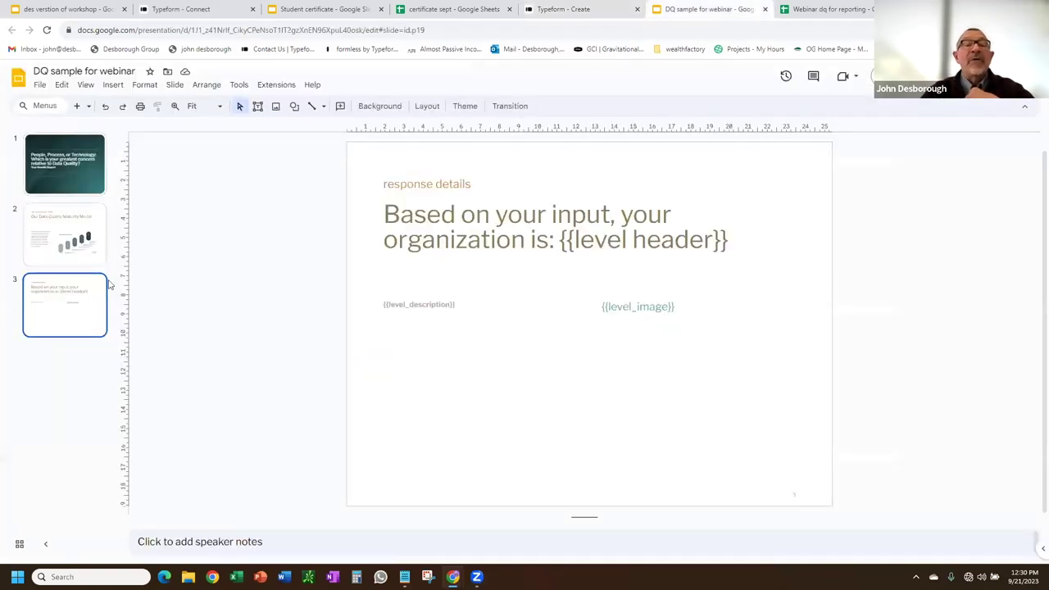
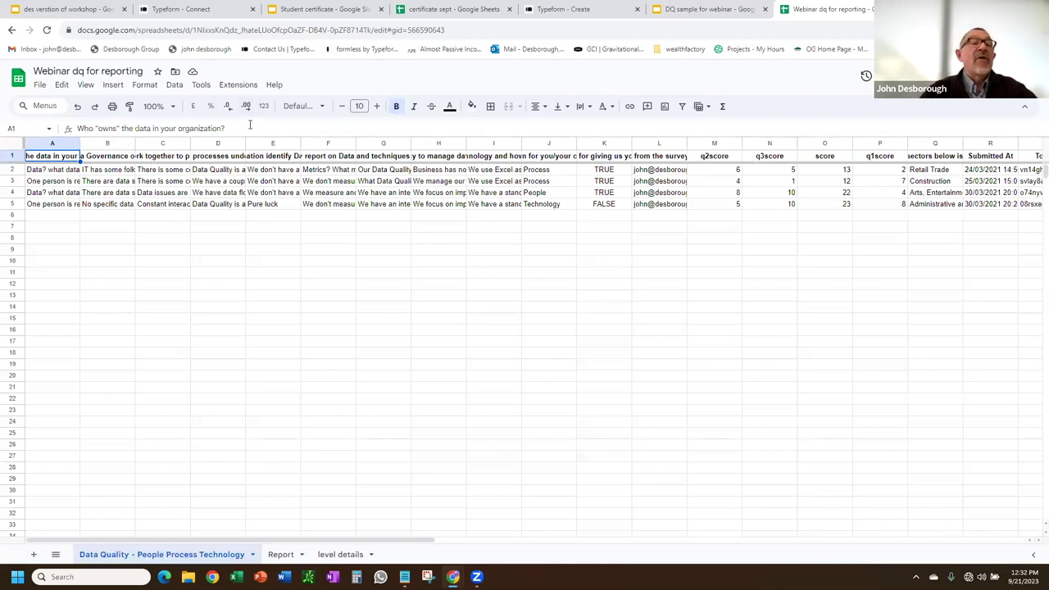
# Review the question headings in A1 and E1, then switch to the Report sheet.
pyautogui.moveTo(238, 127); pyautogui.dragTo(52, 123)
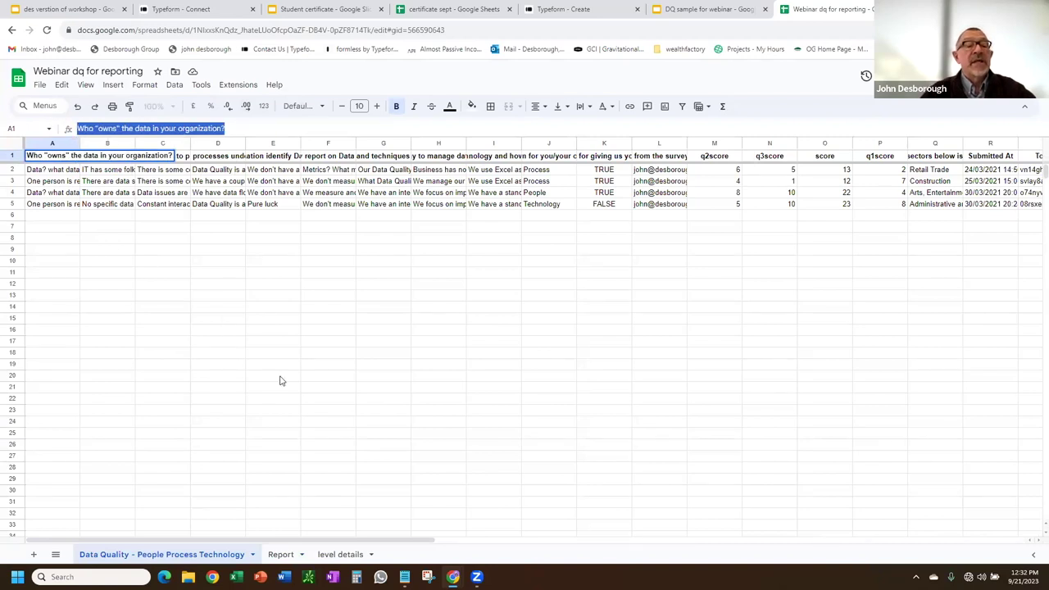
pyautogui.click(286, 158)
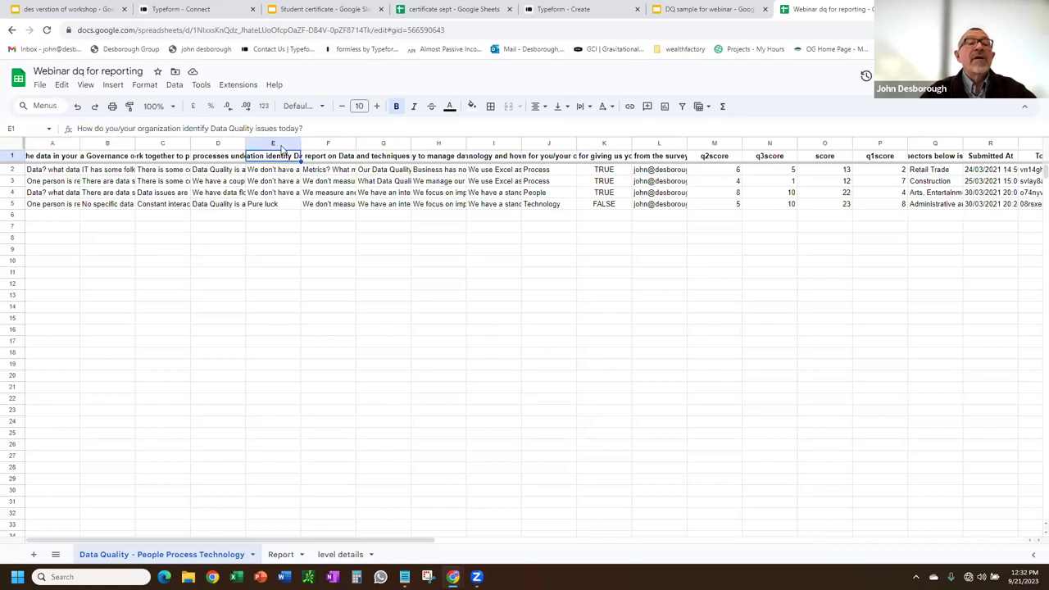
pyautogui.click(280, 559)
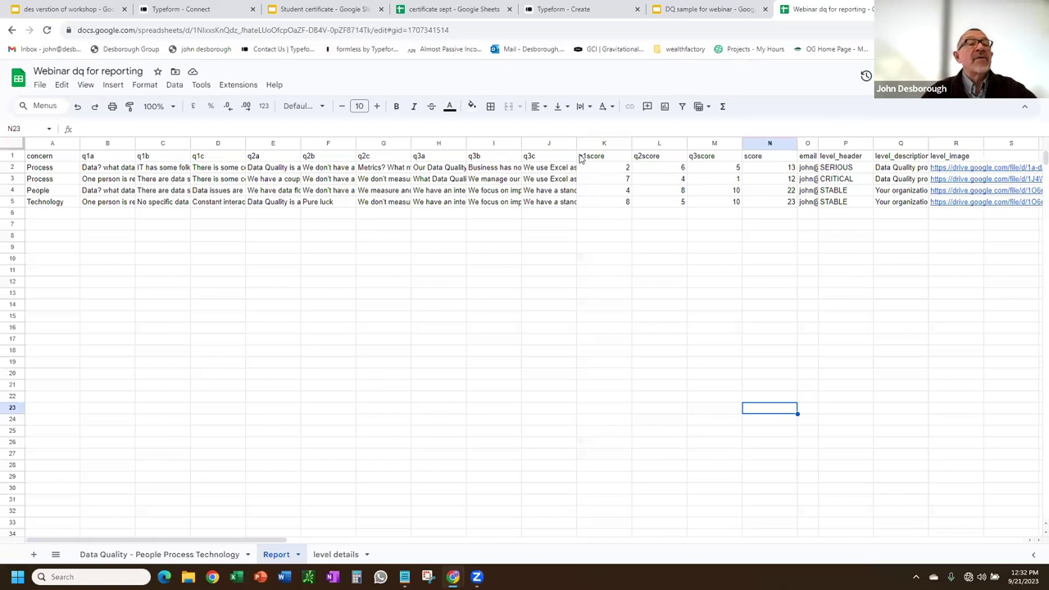
# Inspect the concern array formula in A2 and the score in N2.
pyautogui.click(50, 168)
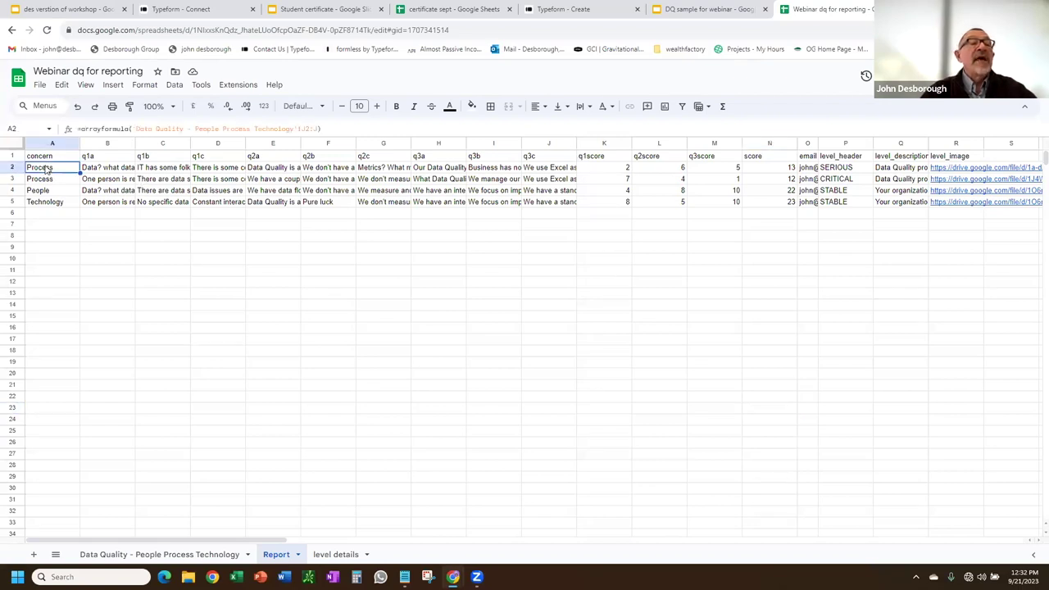
pyautogui.moveTo(337, 128); pyautogui.dragTo(66, 133)
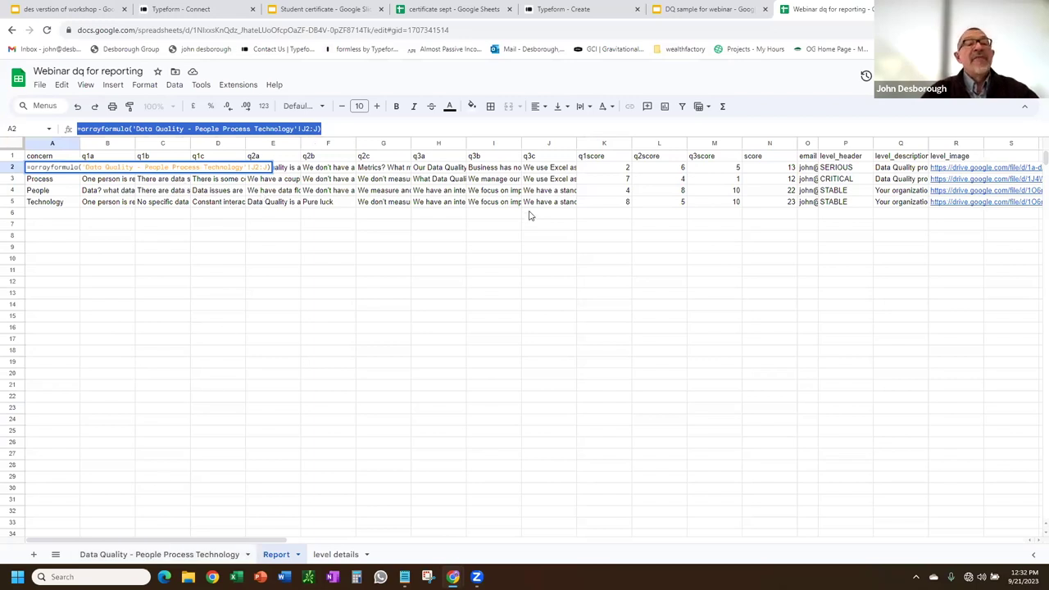
pyautogui.click(775, 170)
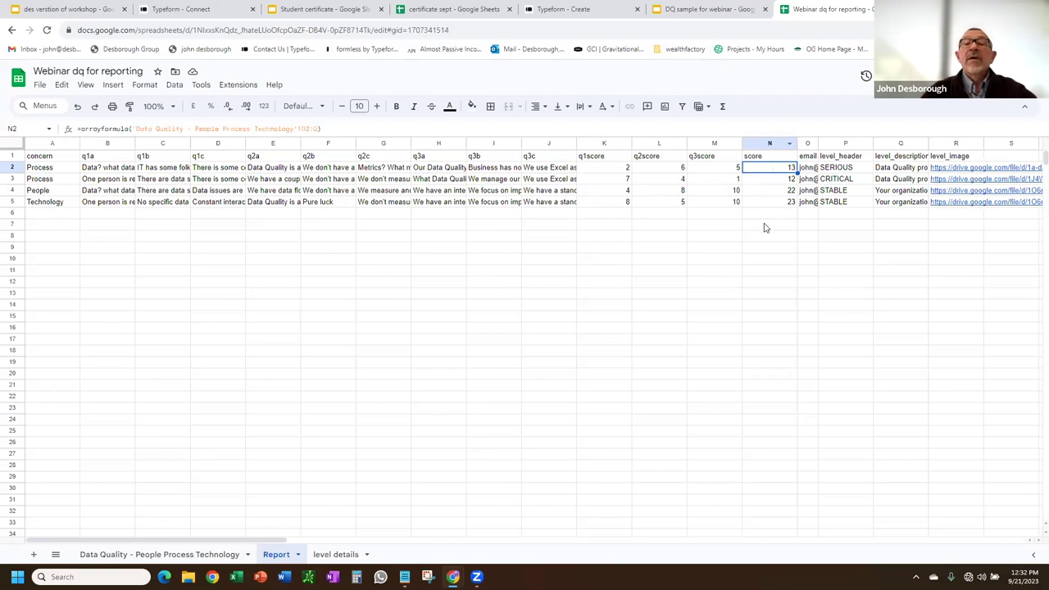
pyautogui.moveTo(100, 542); pyautogui.dragTo(205, 556)
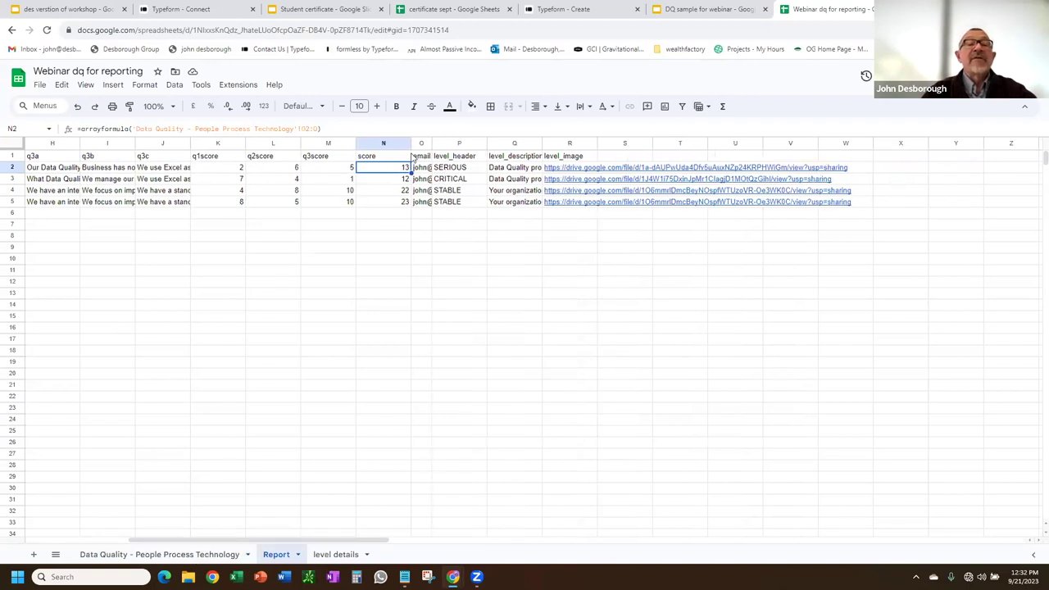
# Enlarge the formula bar and zoom the page to 150% to read the P2 level_header formula.
pyautogui.click(462, 170)
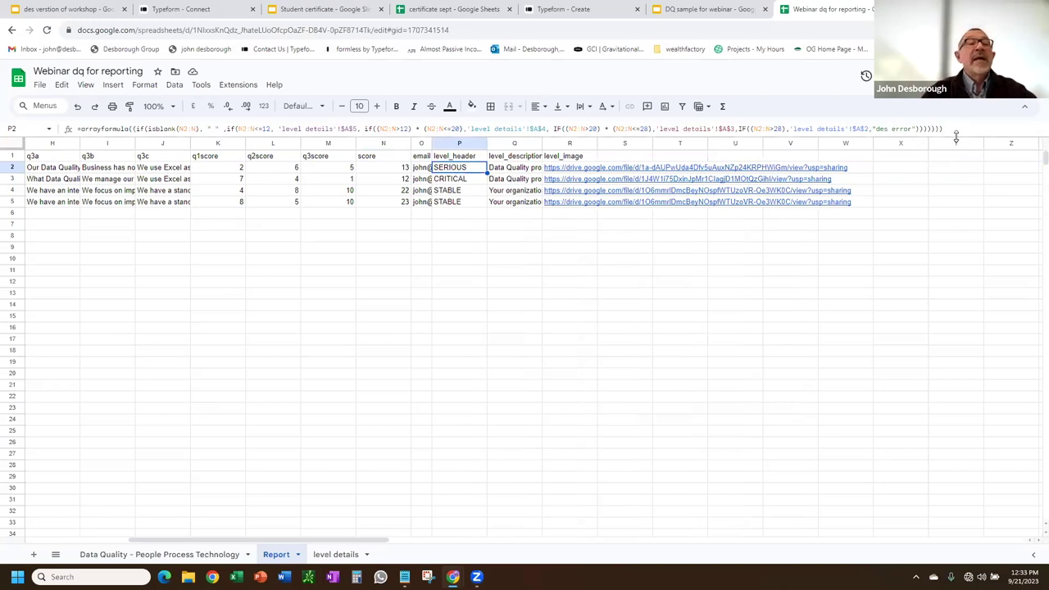
pyautogui.moveTo(956, 138); pyautogui.dragTo(945, 225)
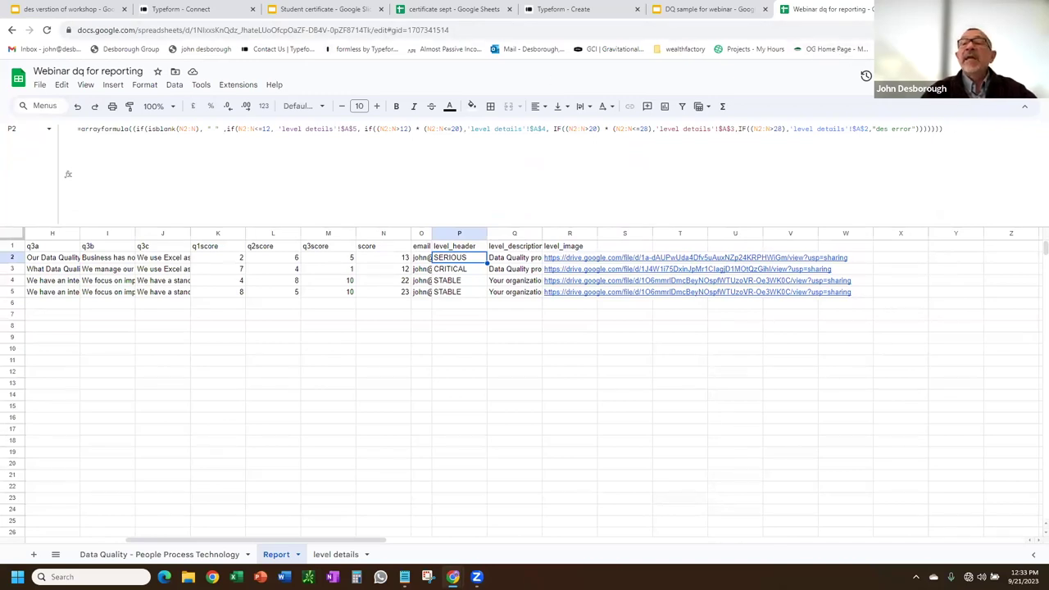
pyautogui.click(1038, 29)
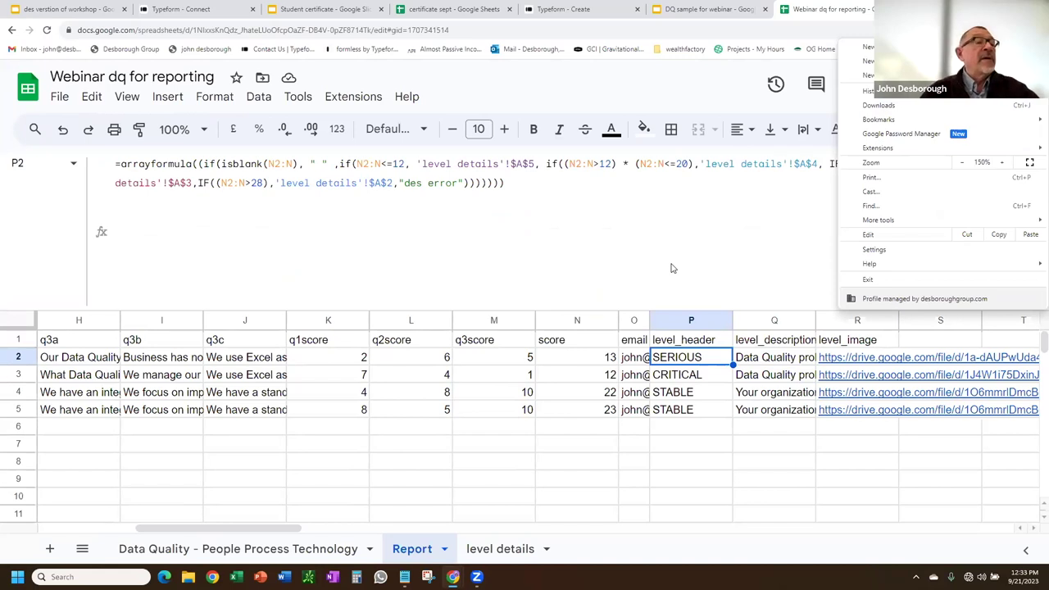
# Check the P2 and N2 formulas without changes, then go to the 'level details' sheet.
pyautogui.click(671, 264)
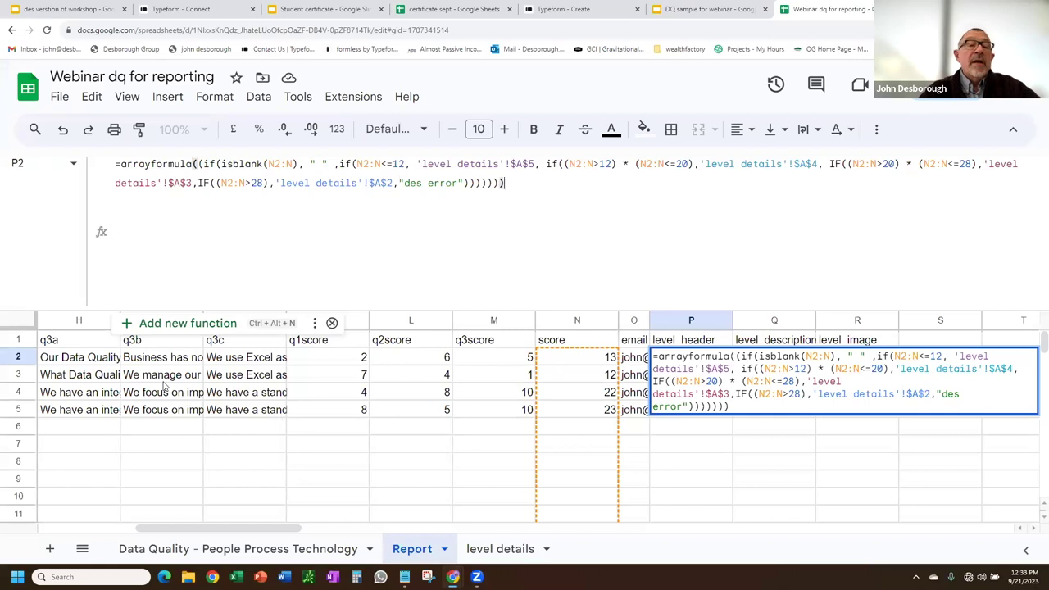
pyautogui.click(238, 357)
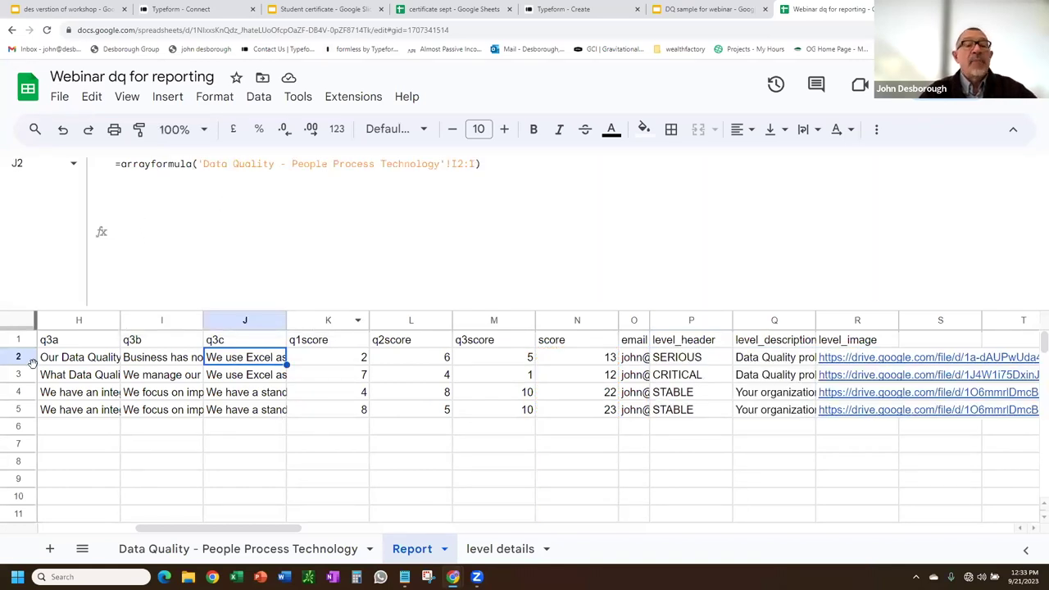
pyautogui.click(550, 359)
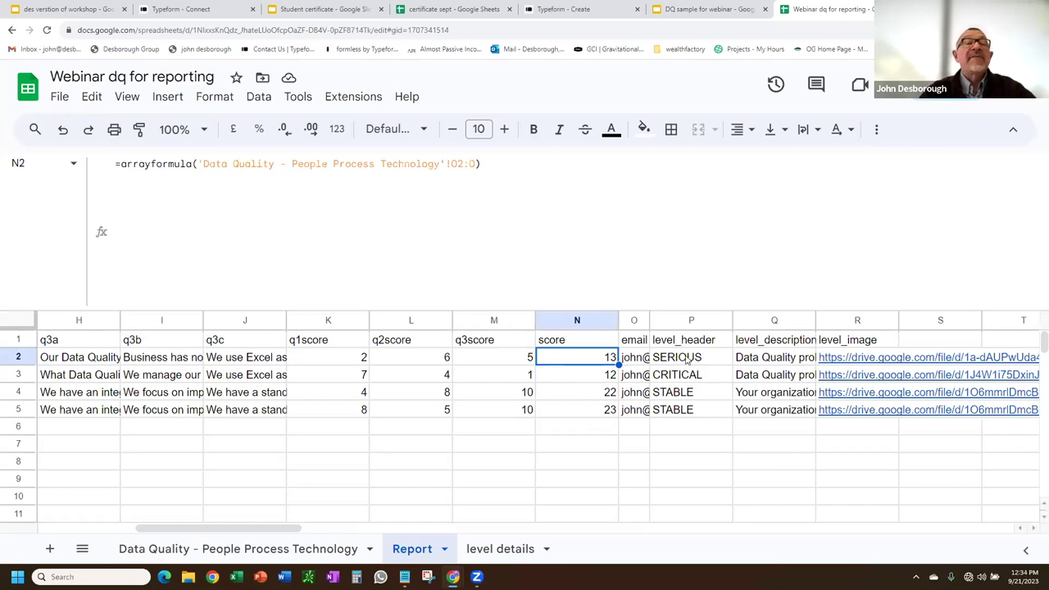
pyautogui.click(514, 557)
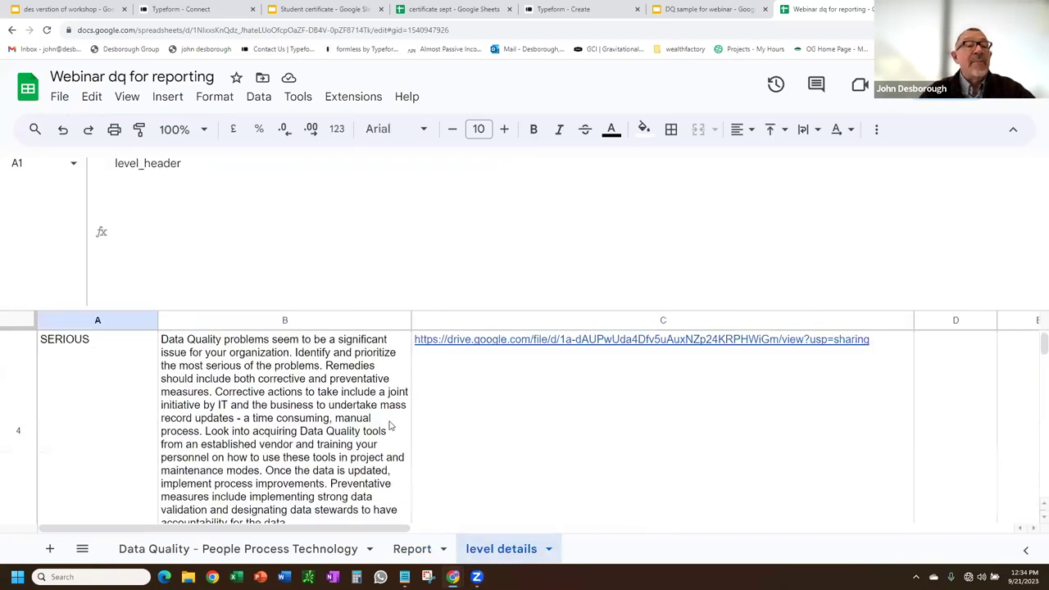
# Read the HEALTHY level description on 'level details', then return to the Report sheet.
pyautogui.scroll(3, 56, 400)
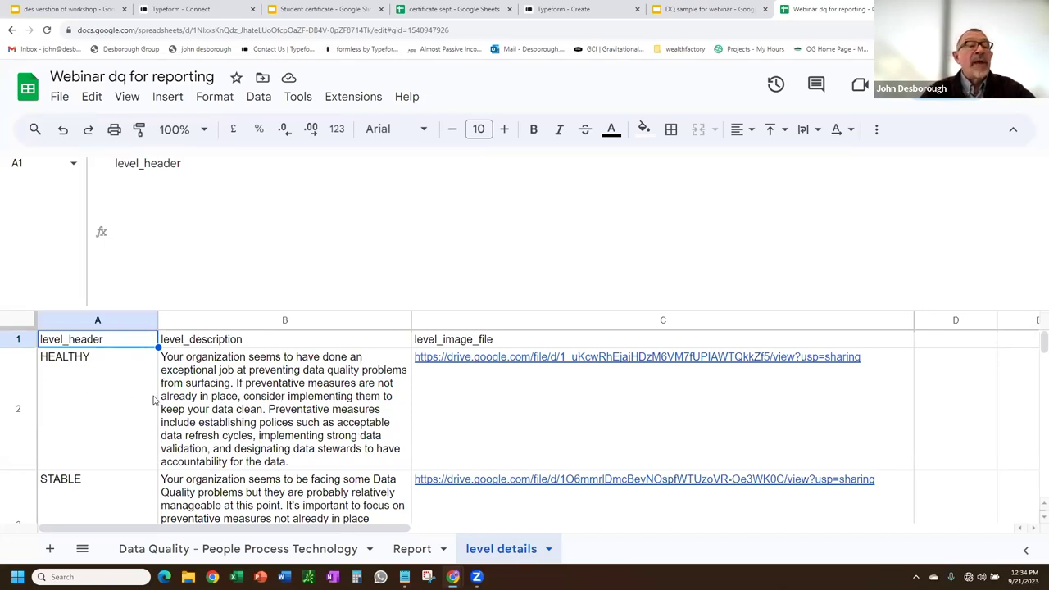
pyautogui.click(241, 398)
pyautogui.moveTo(640, 363)
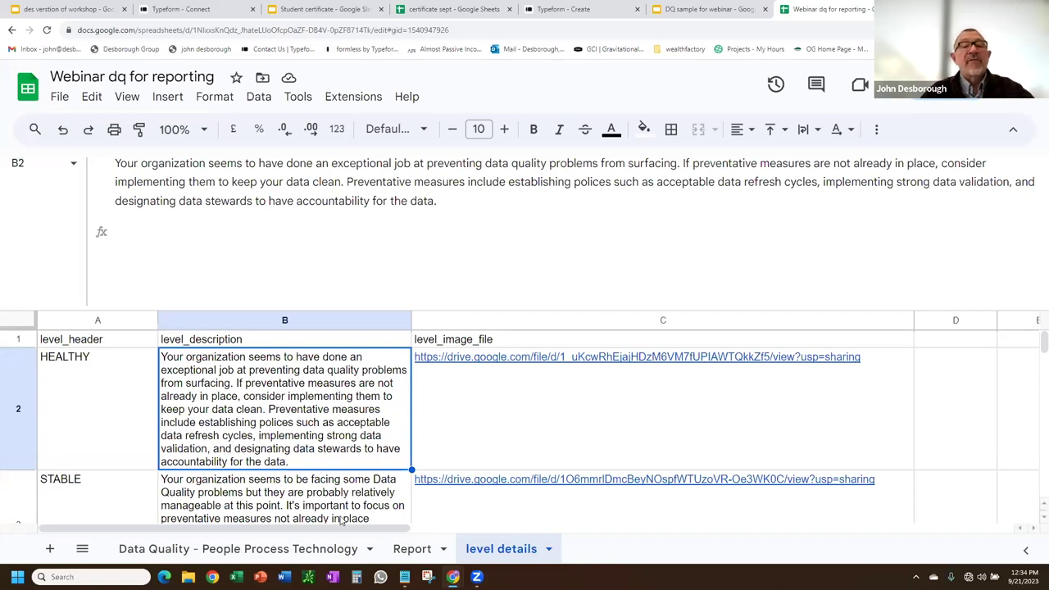
pyautogui.click(423, 553)
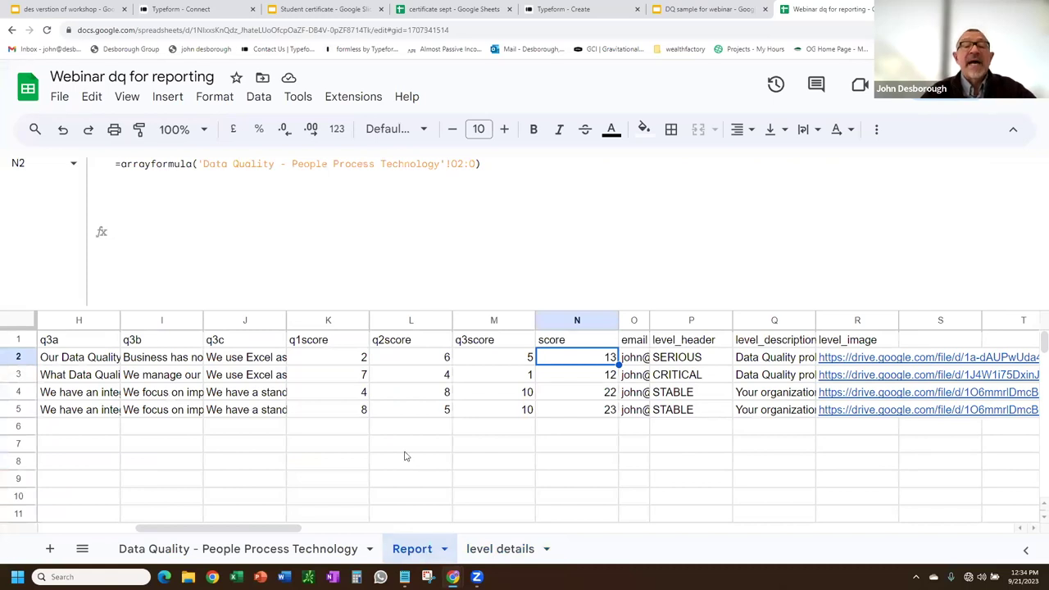
# Select the N2:N score range inside P2's arrayformula mapping scores to 'level details' A2–A5.
pyautogui.click(681, 358)
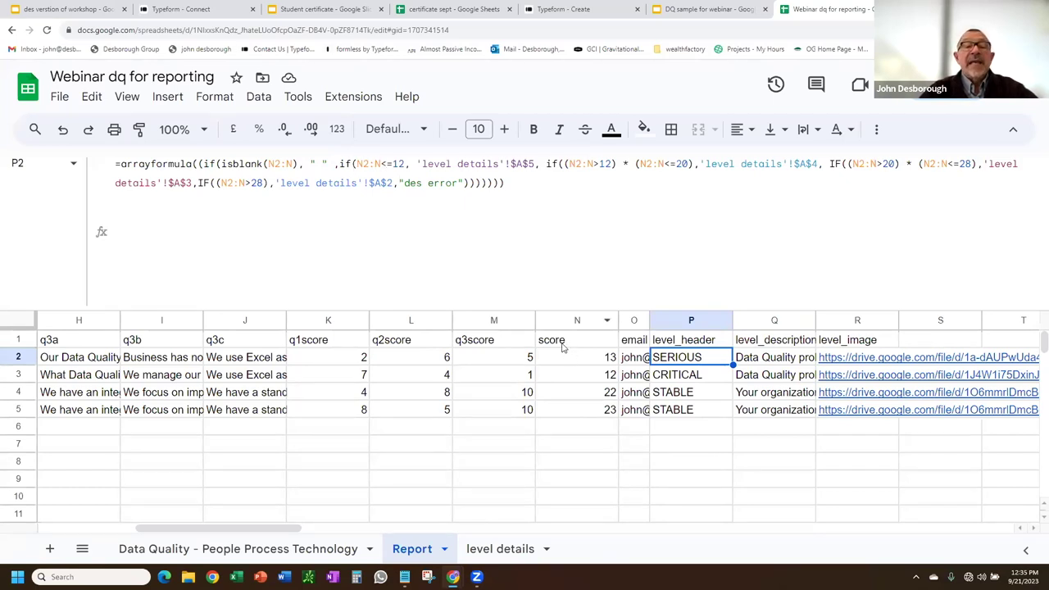
pyautogui.moveTo(382, 164); pyautogui.dragTo(357, 164)
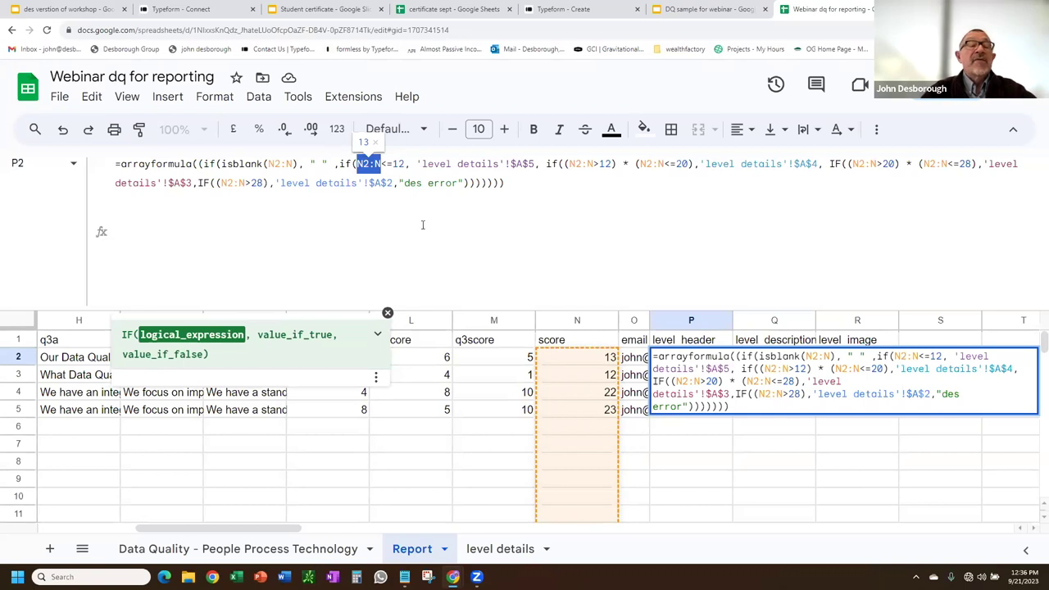
# Leave the P2 formula unchanged and preview the level_image drive link in R2.
pyautogui.click(411, 467)
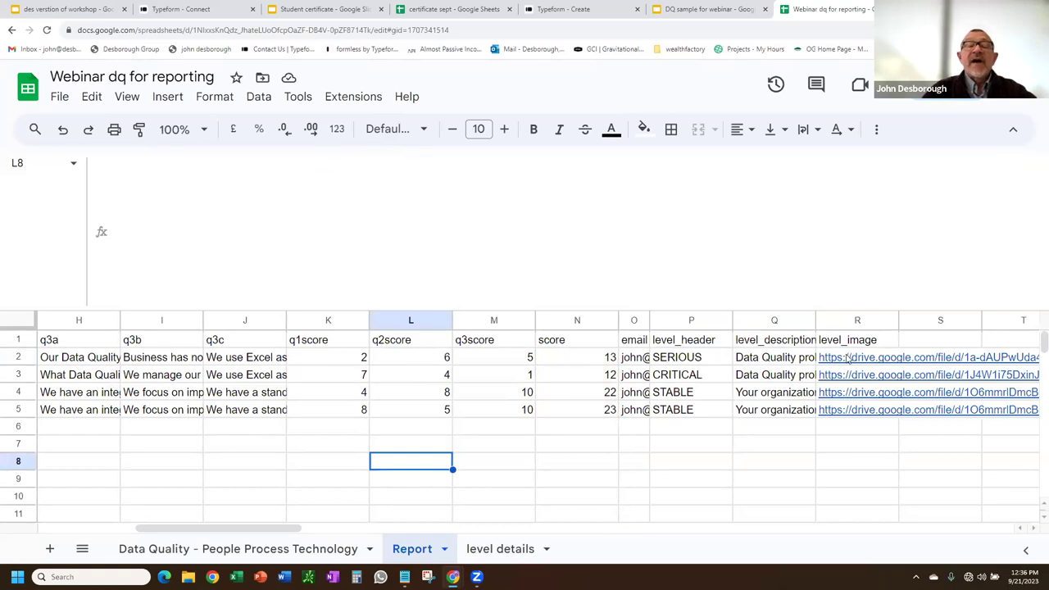
pyautogui.moveTo(848, 359)
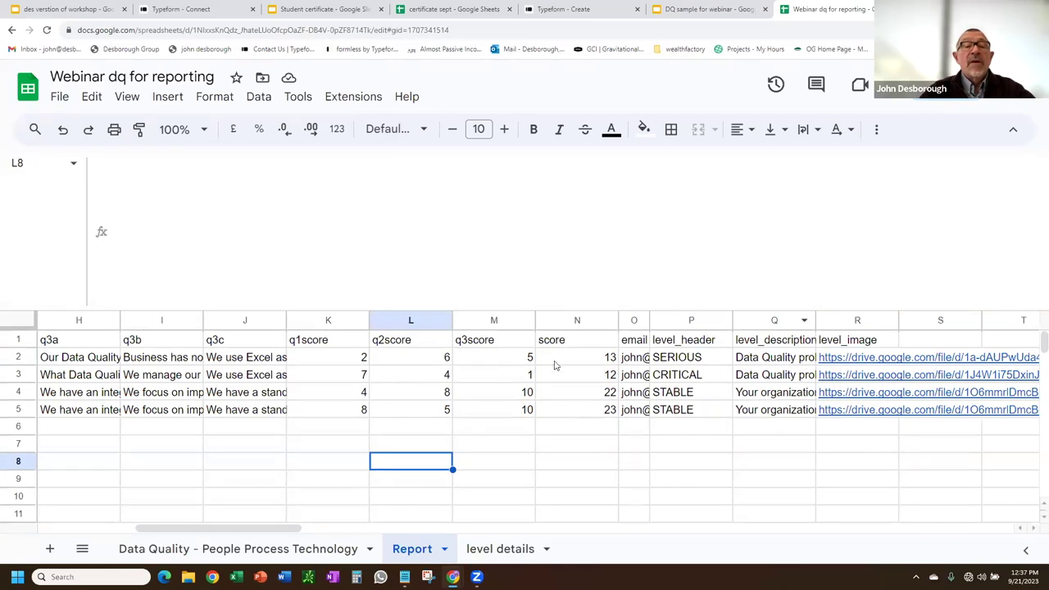
# Launch Document Studio from Extensions and create a new workflow sourced from the Report sheet.
pyautogui.click(352, 99)
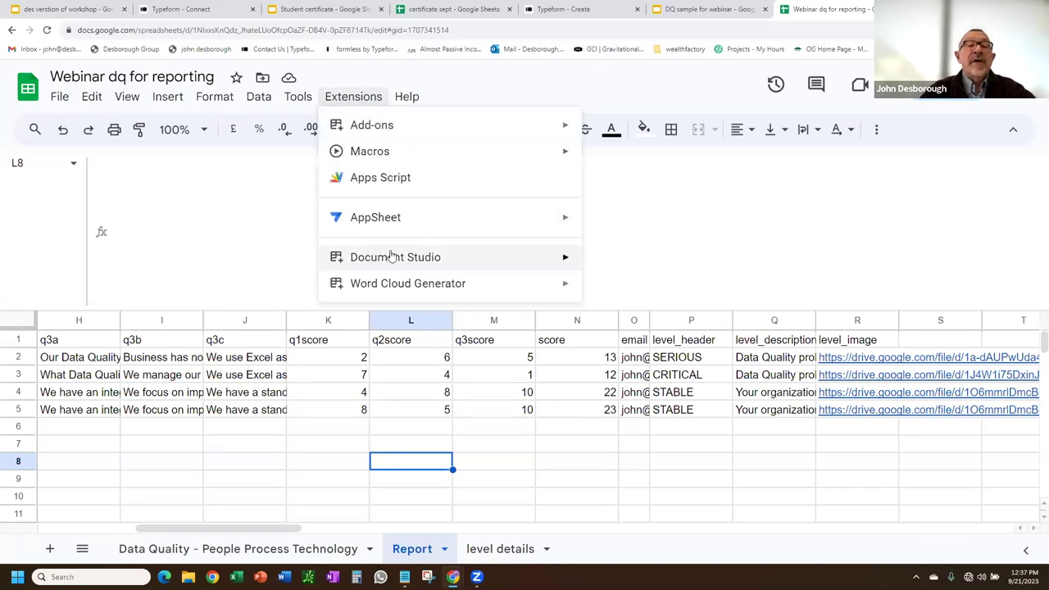
pyautogui.moveTo(391, 255)
pyautogui.click(602, 262)
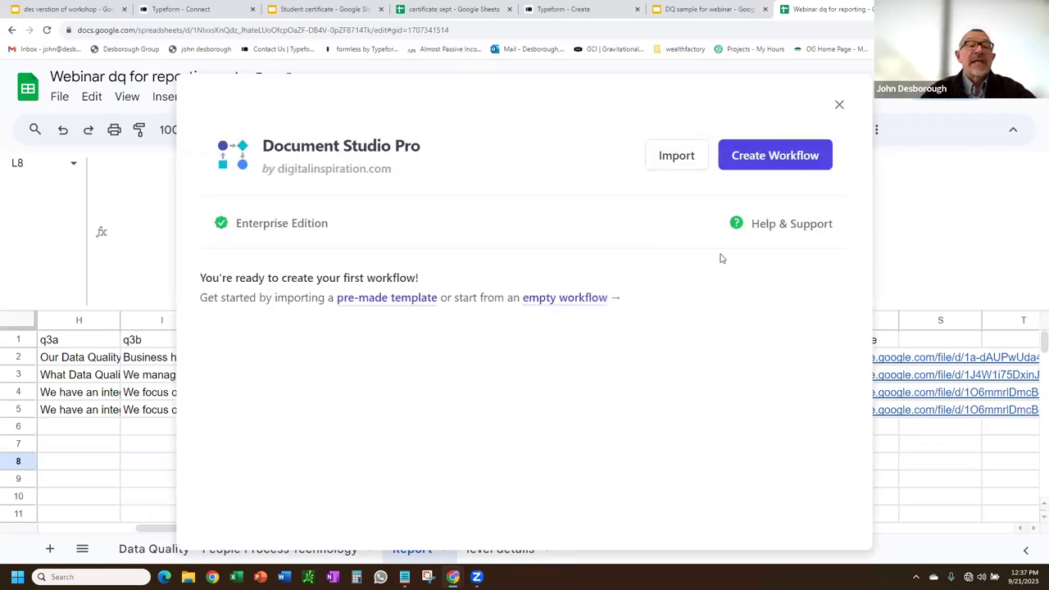
pyautogui.click(797, 159)
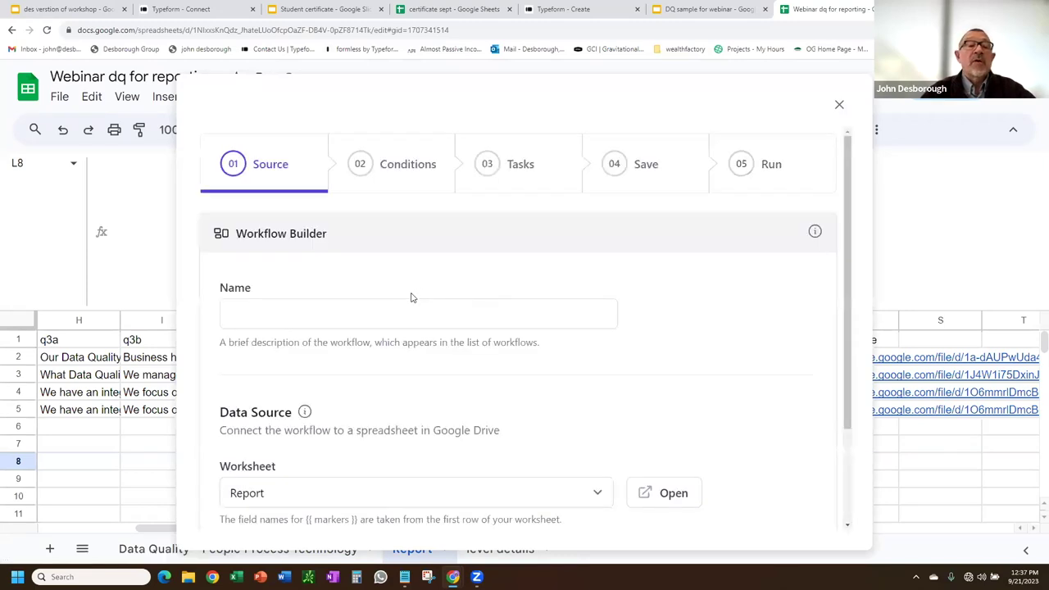
# Name the workflow 'serpt webinar dq' and continue past Source and Conditions, processing all rows.
pyautogui.scroll(-3, 405, 293)
pyautogui.click(356, 189)
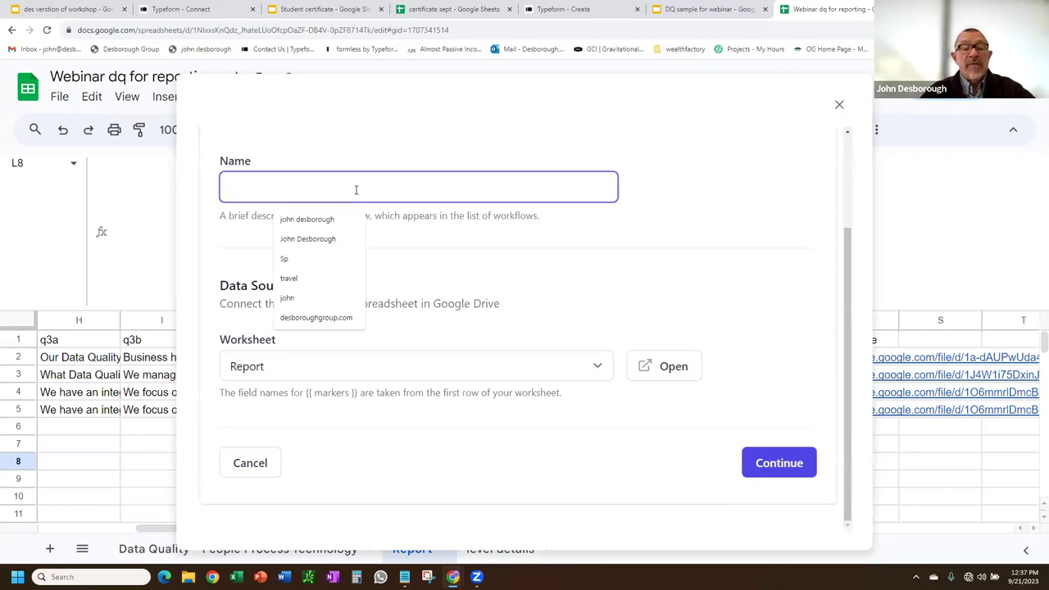
pyautogui.write('ser')
pyautogui.write('pt webin')
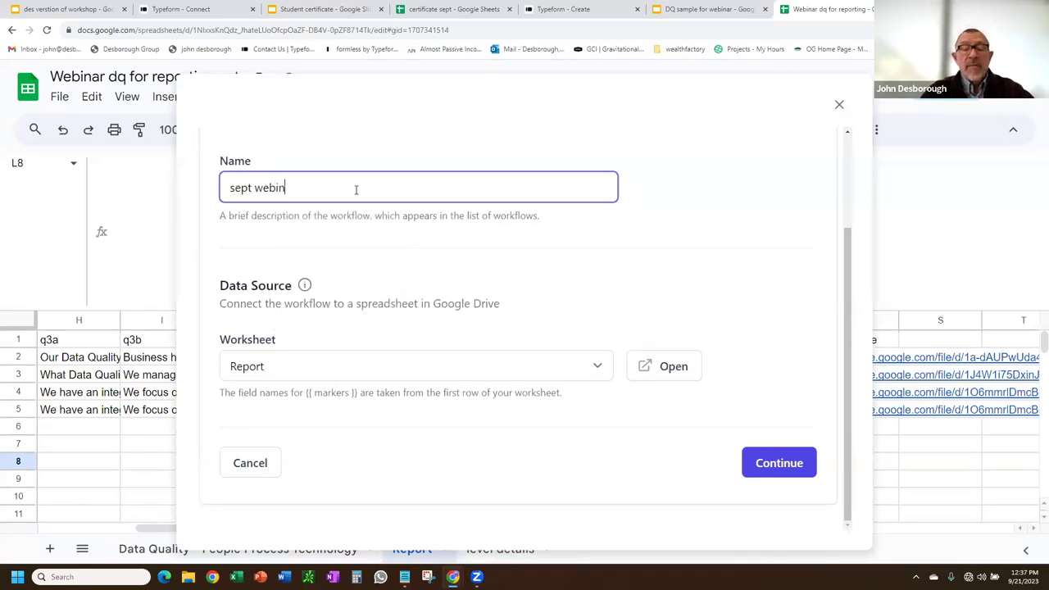
pyautogui.write('ar dq')
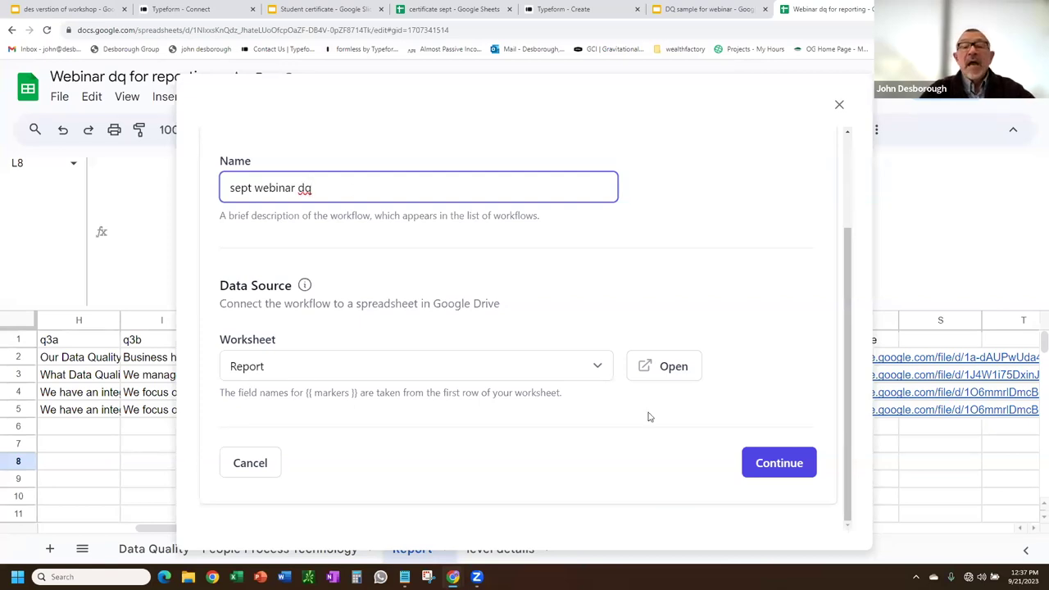
pyautogui.click(793, 464)
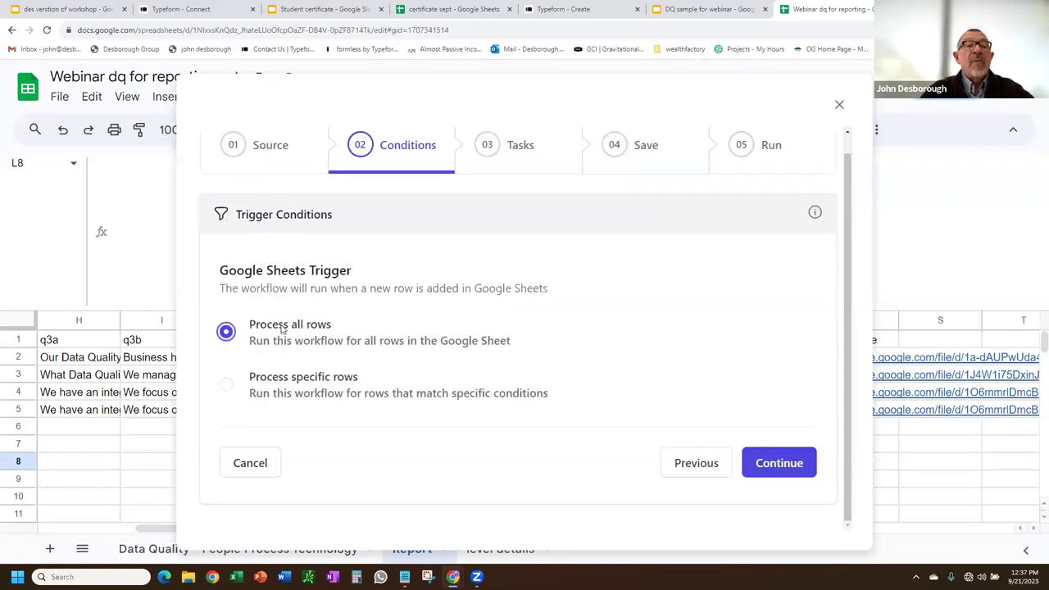
pyautogui.click(768, 464)
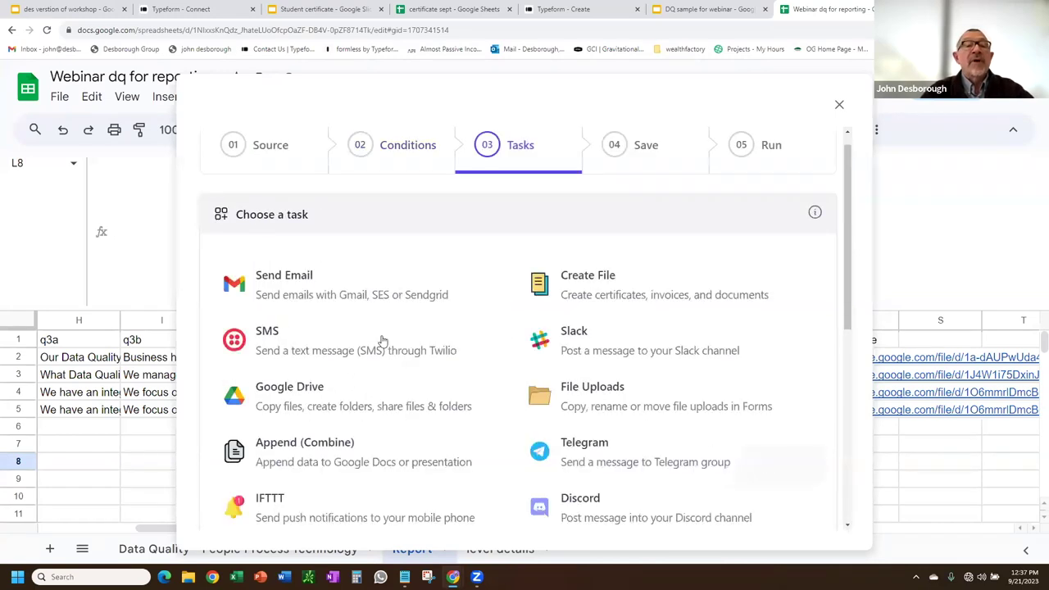
# Add a Create File task using the 'DQ sample for webinar' presentation as its template.
pyautogui.click(614, 291)
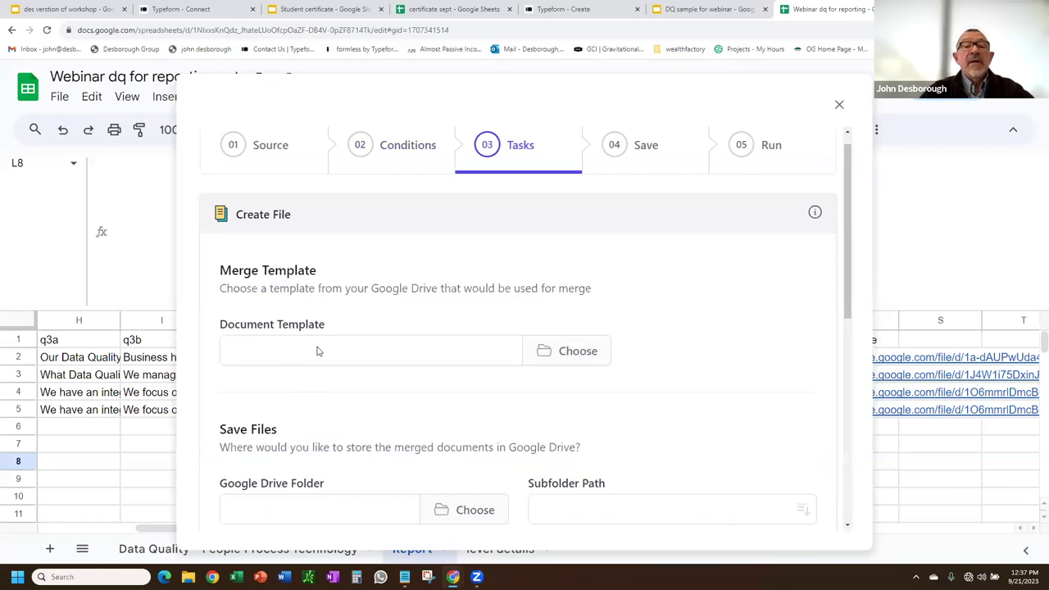
pyautogui.click(578, 351)
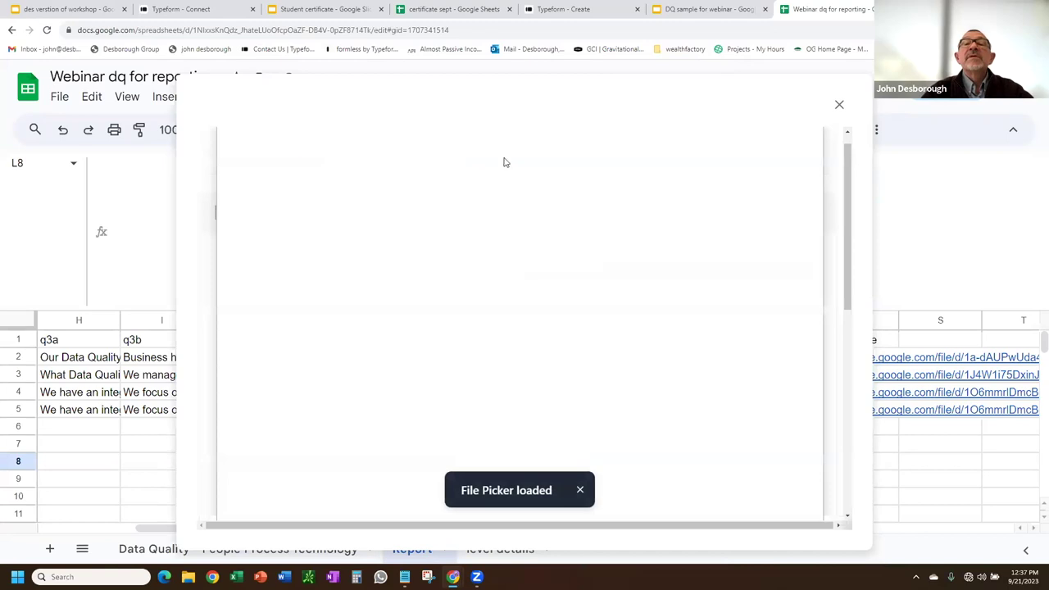
pyautogui.click(484, 146)
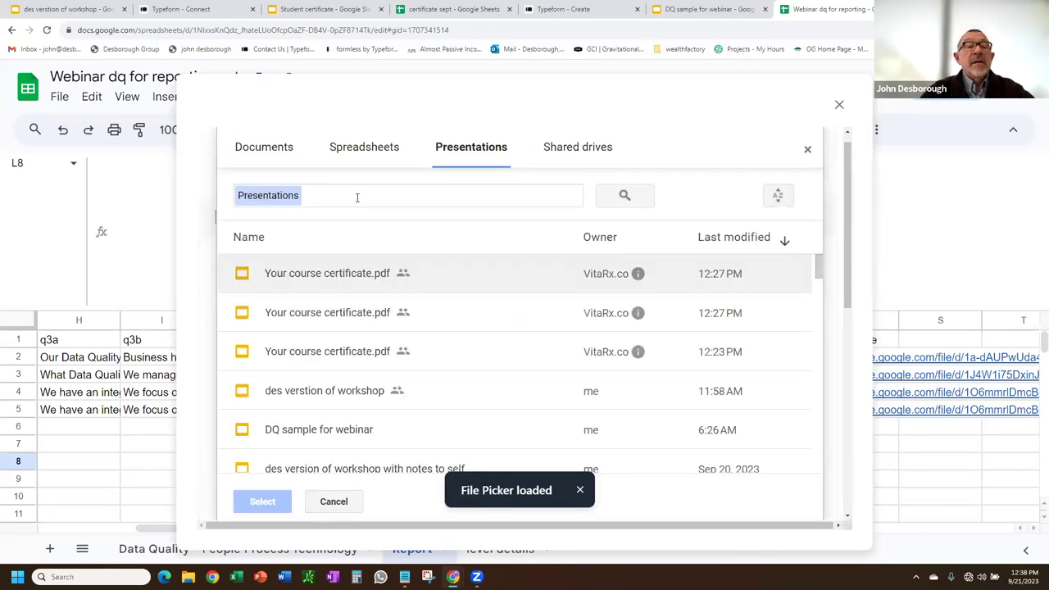
pyautogui.click(318, 439)
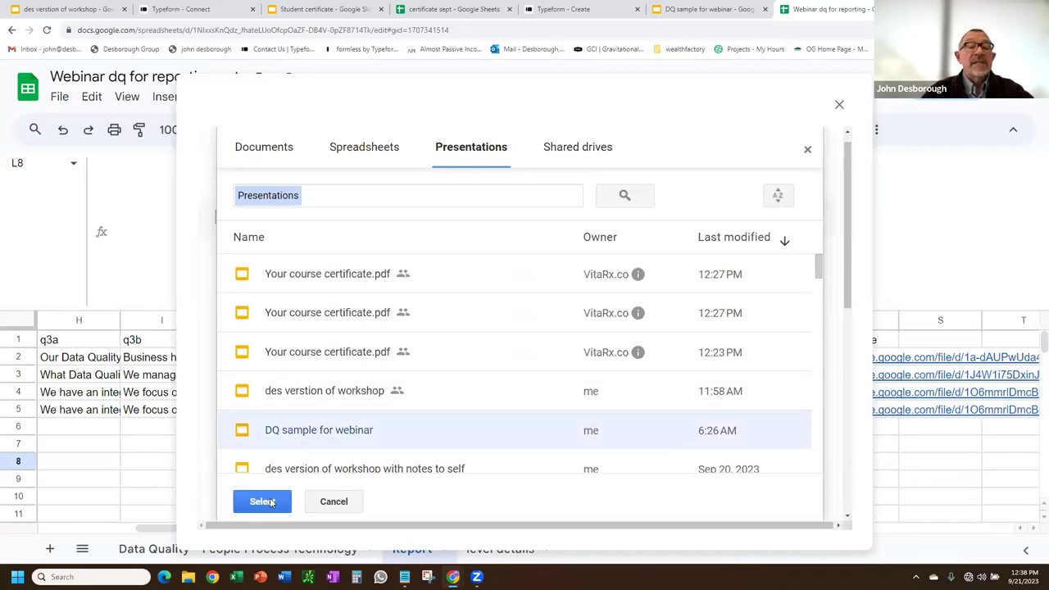
pyautogui.click(272, 503)
pyautogui.scroll(-5, 715, 285)
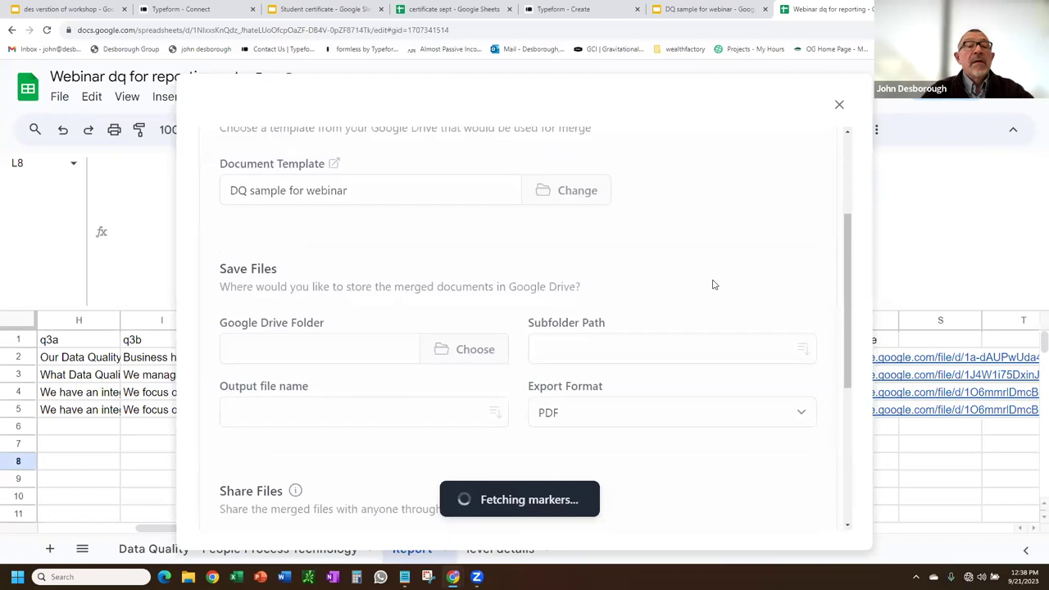
pyautogui.scroll(1, 623, 251)
pyautogui.click(475, 248)
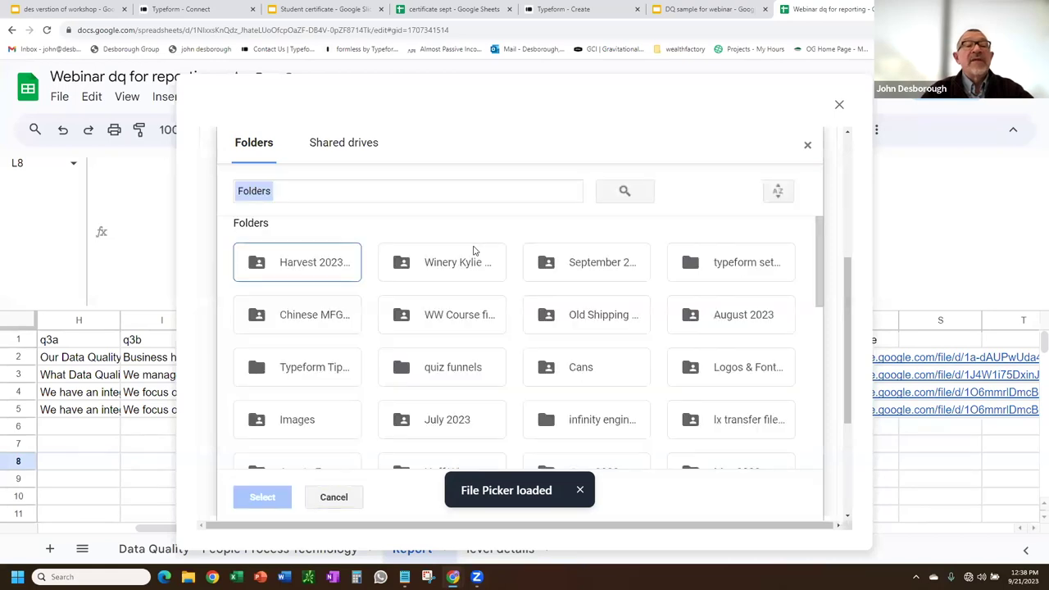
# Choose the 'Sunday Crew Packet design' Drive folder as the save location for merged files.
pyautogui.click(303, 264)
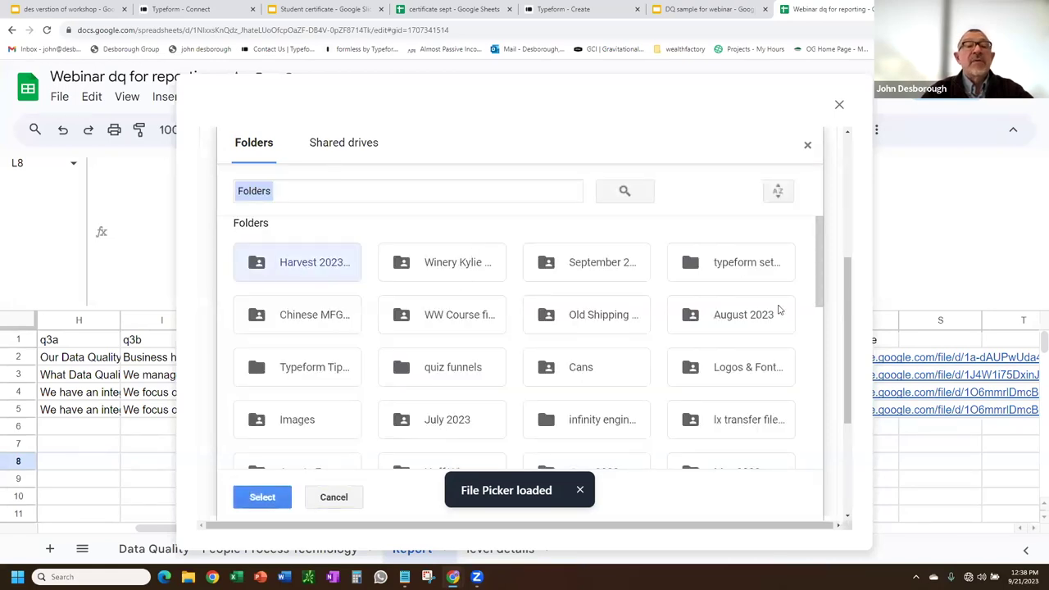
pyautogui.scroll(-5, 723, 366)
pyautogui.scroll(-5, 723, 366)
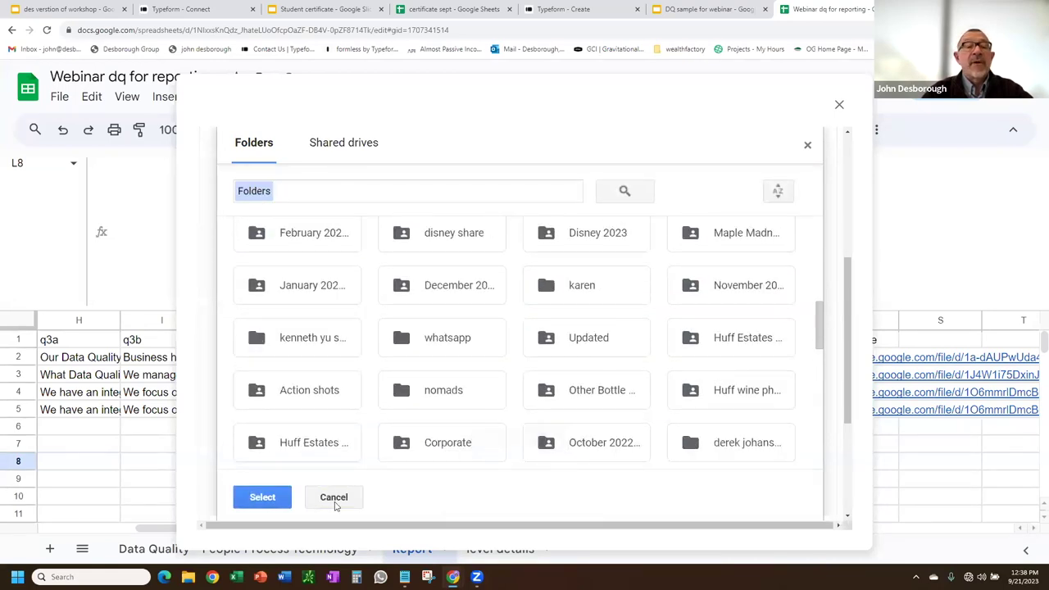
pyautogui.scroll(-5, 369, 380)
pyautogui.scroll(-2, 370, 379)
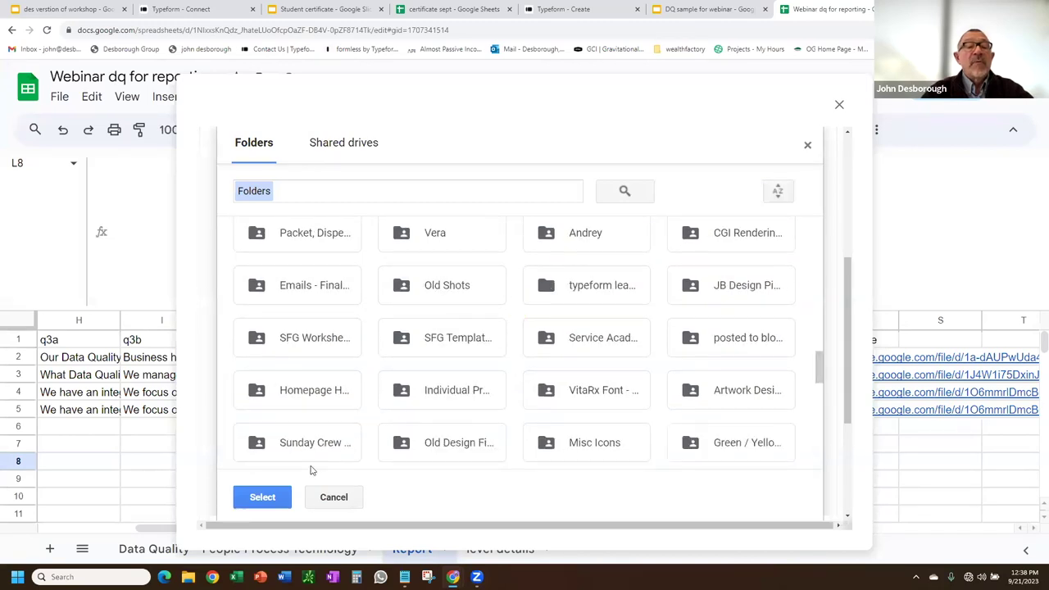
pyautogui.click(300, 441)
pyautogui.click(264, 497)
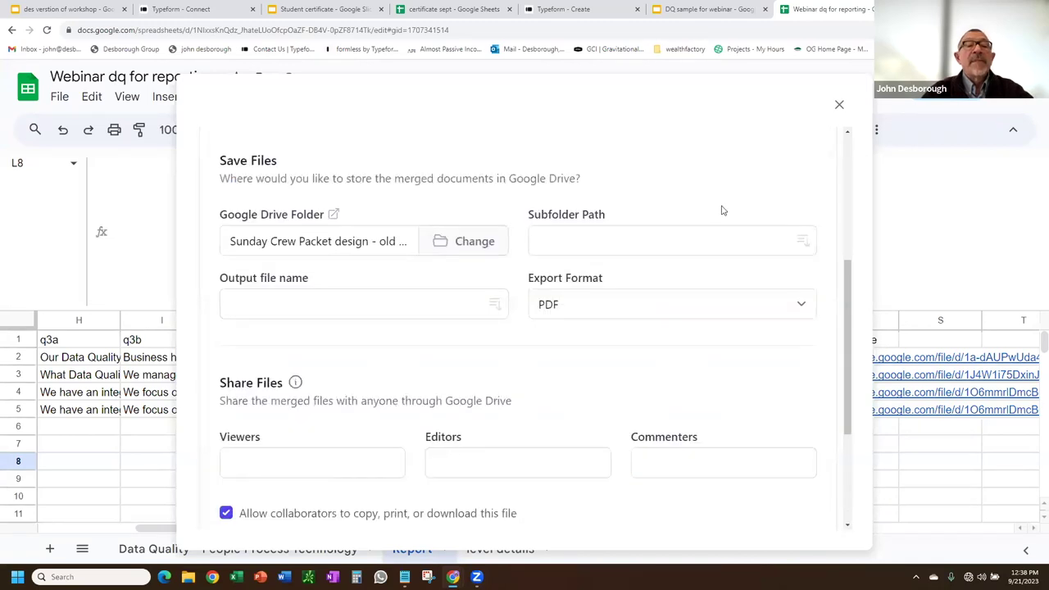
# Enter 'dq webinar output' as the output file name, removing the stray letter.
pyautogui.scroll(-1, 492, 287)
pyautogui.click(360, 195)
pyautogui.write('dq webin')
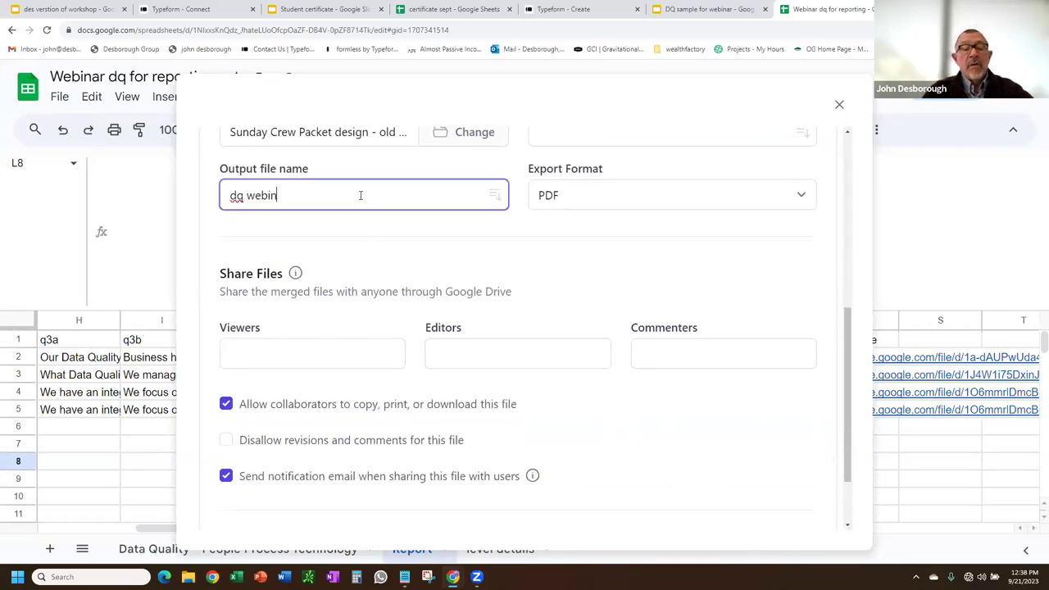
pyautogui.write('ara output')
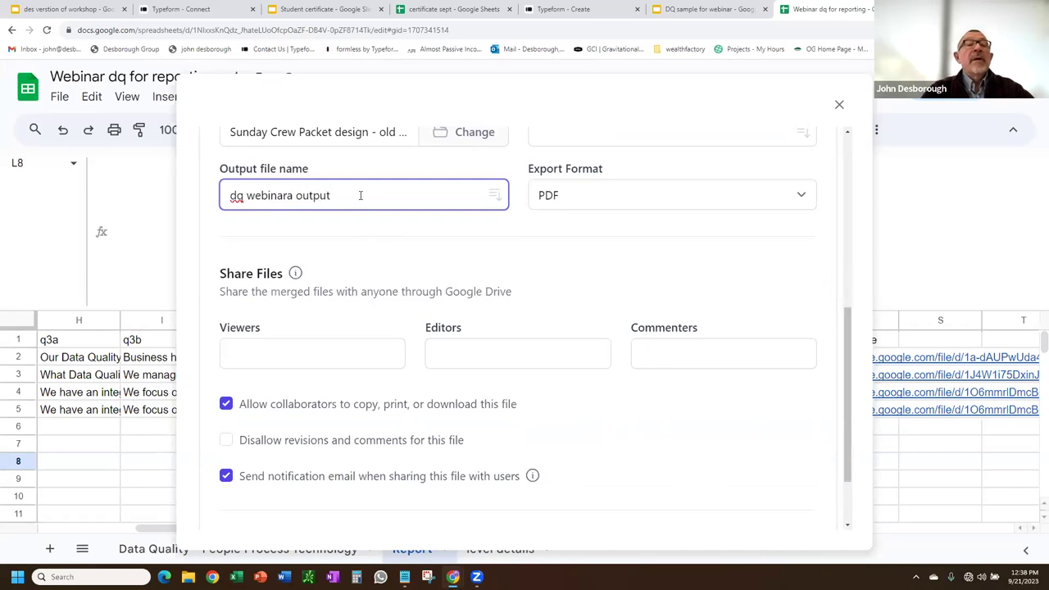
pyautogui.press('Delete')
# Save the PDF merge task and add a second Send Email task that uses Gmail.
pyautogui.scroll(-2, 550, 334)
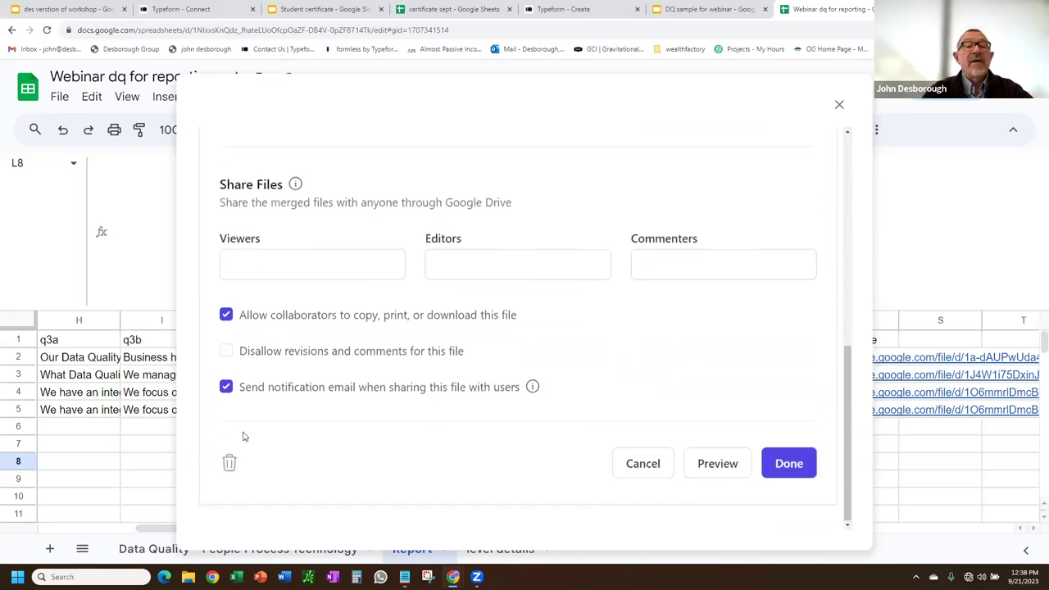
pyautogui.click(785, 469)
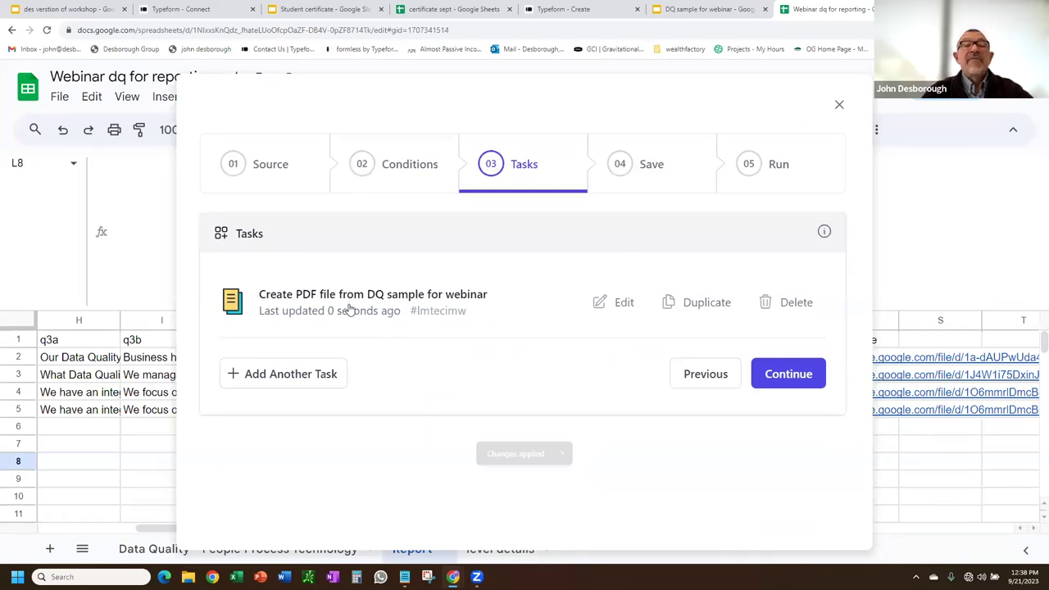
pyautogui.click(291, 376)
pyautogui.click(316, 312)
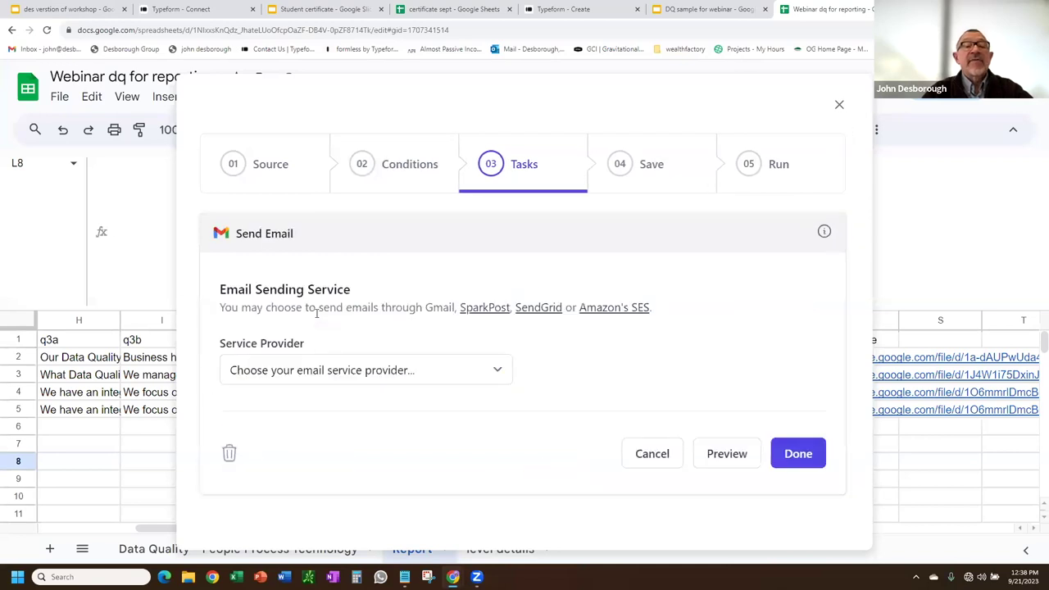
pyautogui.click(381, 377)
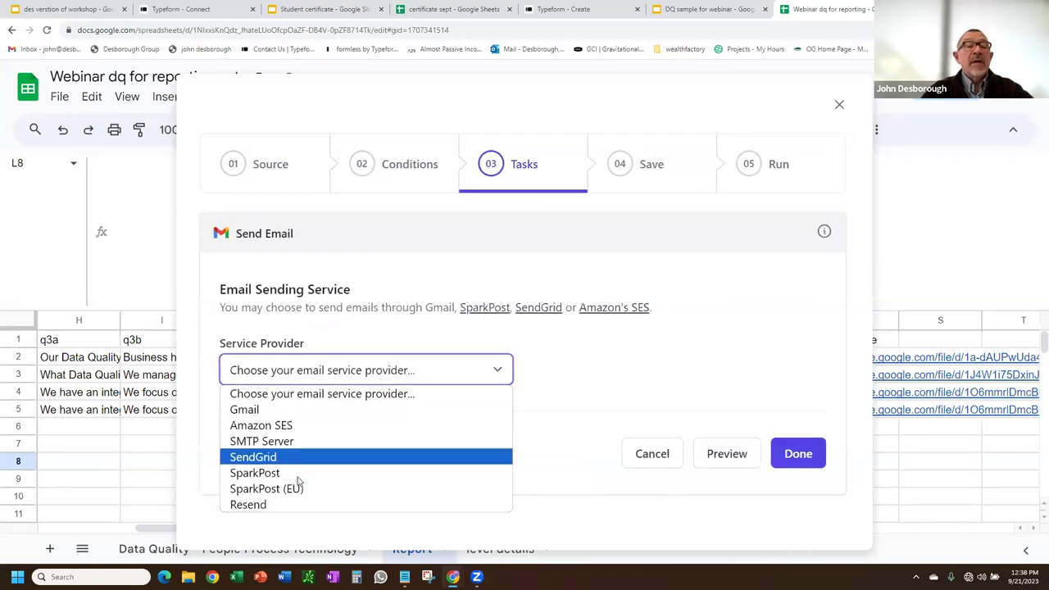
pyautogui.click(293, 414)
# Enter the sender's display name and send to the addresses in the email column.
pyautogui.scroll(-3, 500, 346)
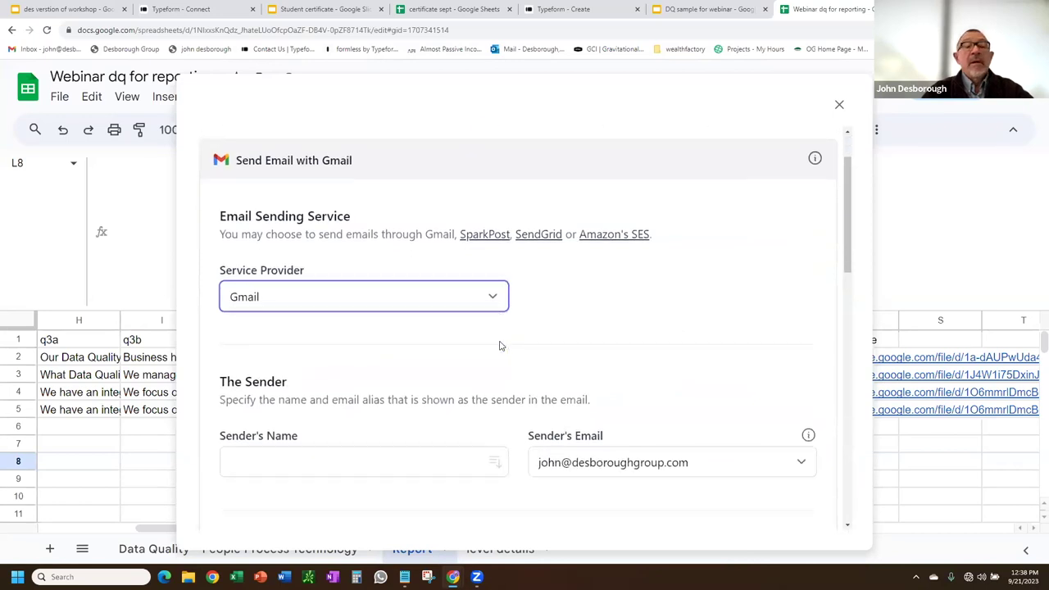
pyautogui.click(373, 268)
pyautogui.write('des')
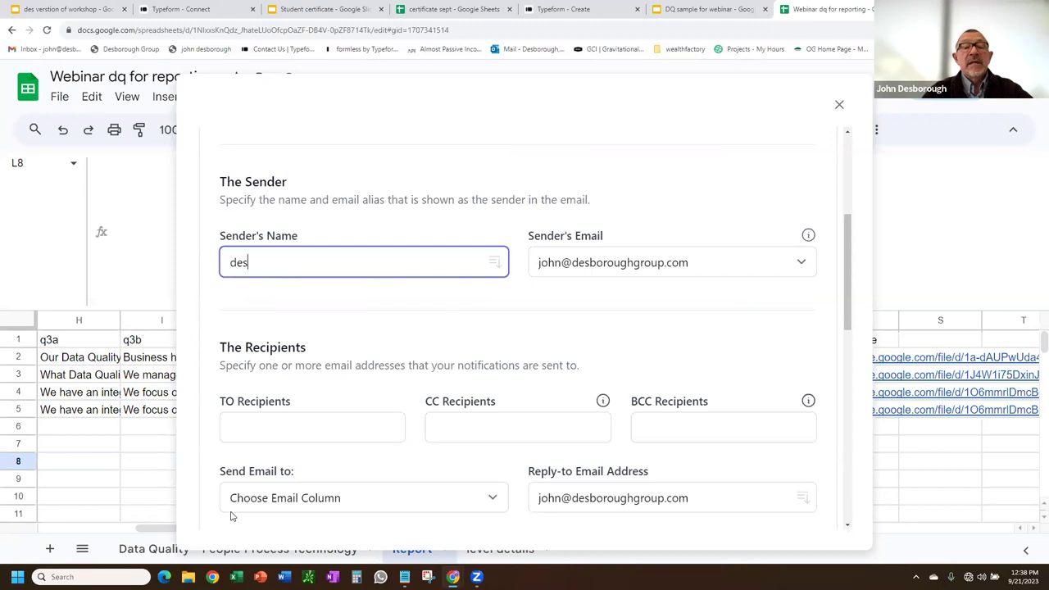
pyautogui.click(310, 499)
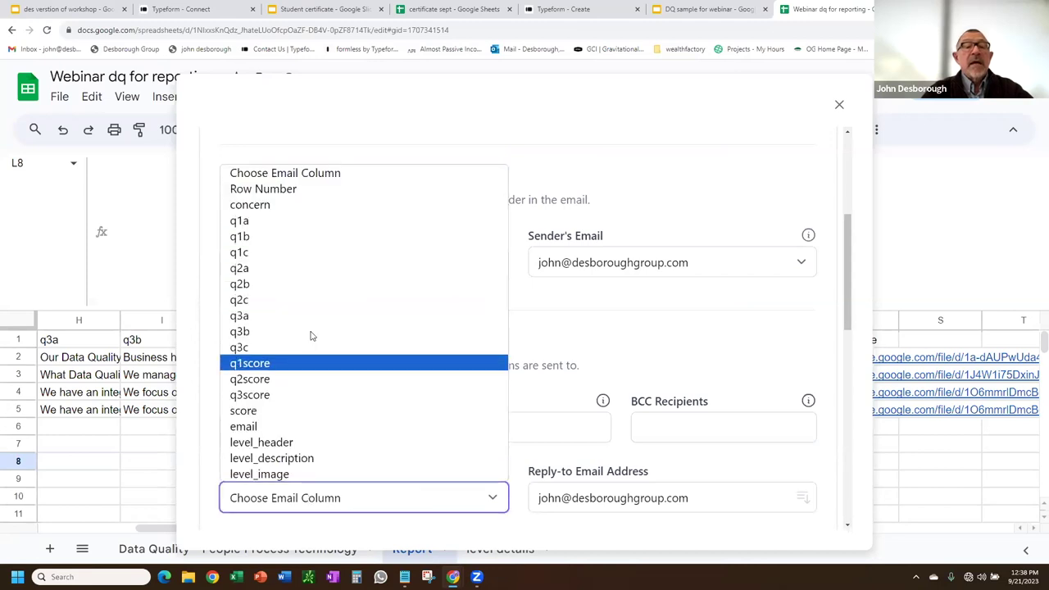
pyautogui.click(259, 427)
# Set the subject 'dq webinar report' and body 'here you go', then save the Gmail task.
pyautogui.scroll(-3, 734, 400)
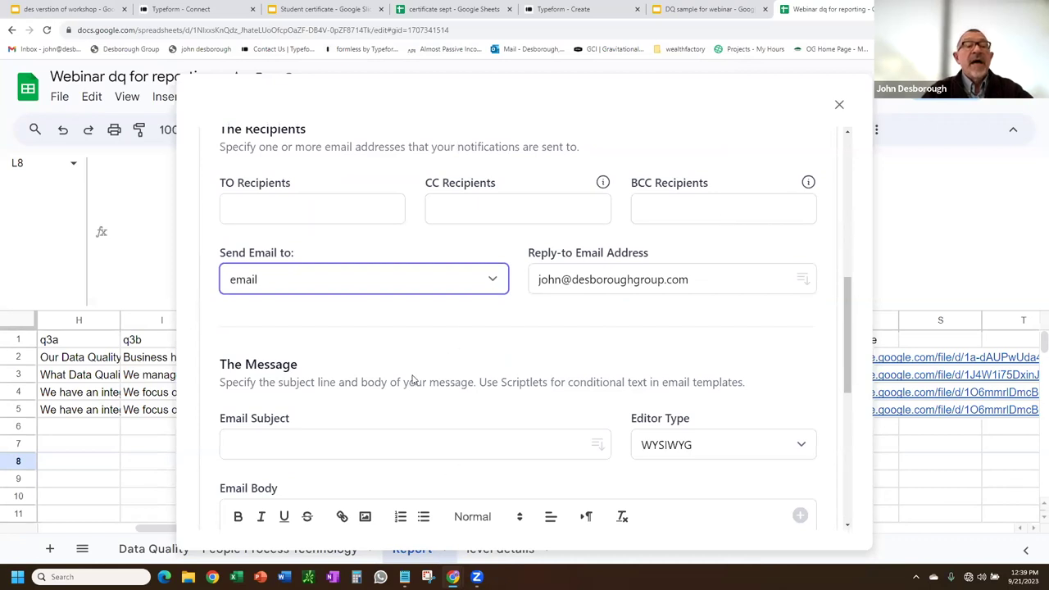
pyautogui.click(285, 450)
pyautogui.write('dq webi')
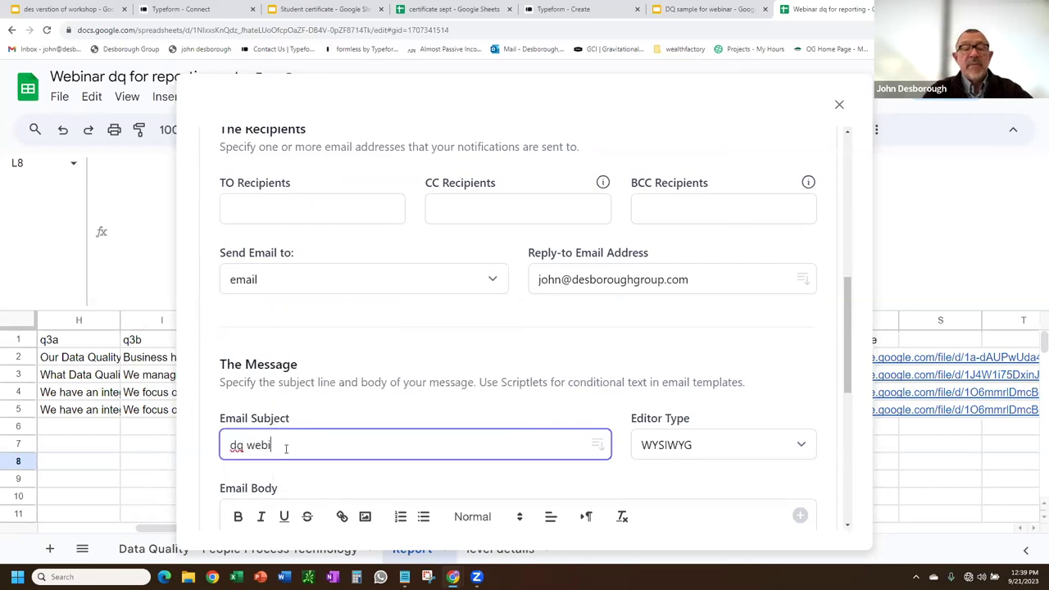
pyautogui.write('nar report')
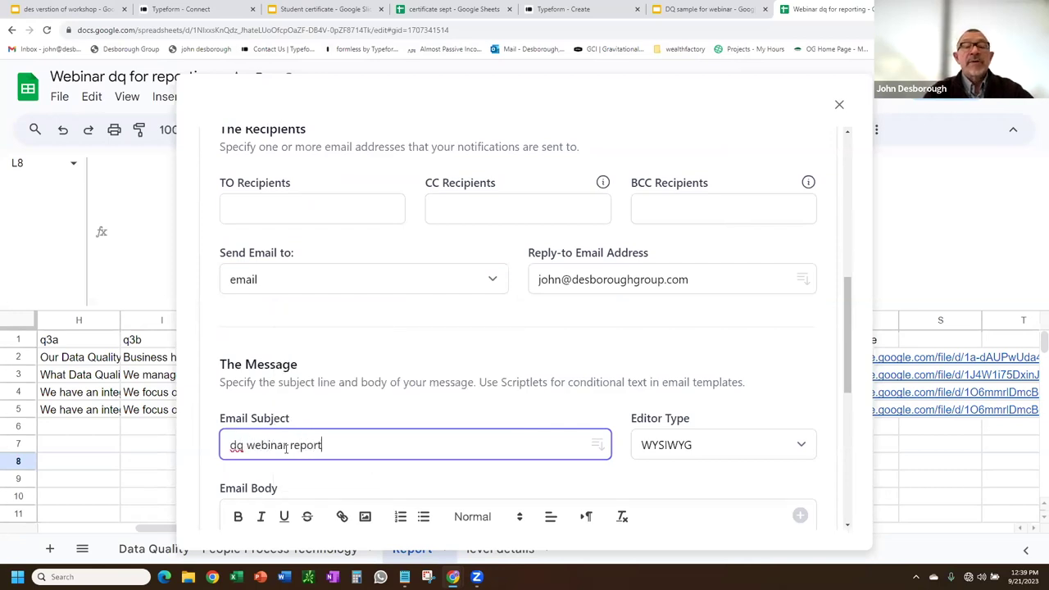
pyautogui.scroll(-8, 300, 417)
pyautogui.scroll(5, 293, 216)
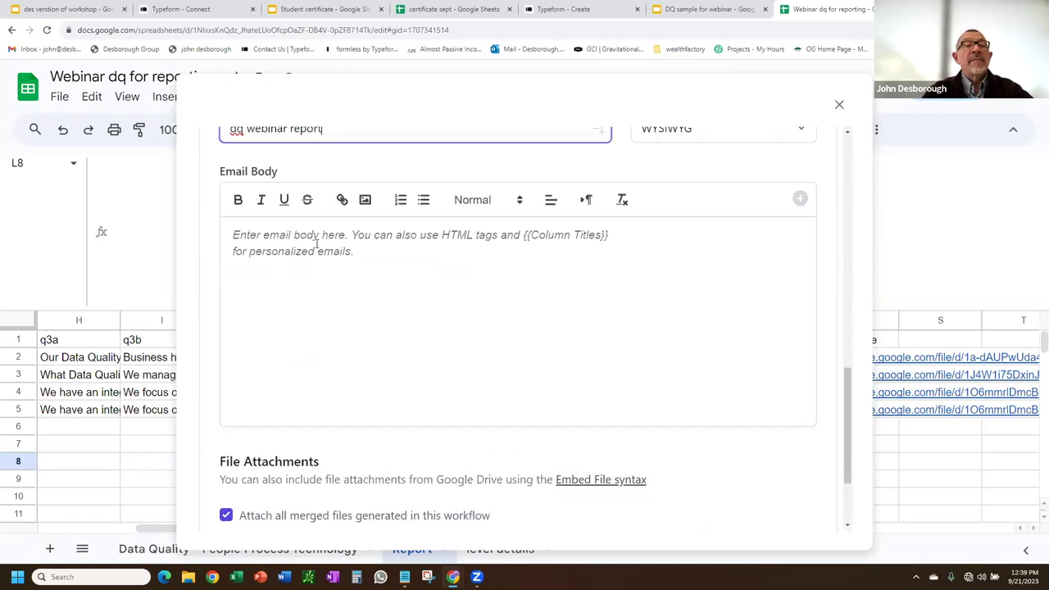
pyautogui.click(261, 365)
pyautogui.write('na')
pyautogui.press('BackSpace')
pyautogui.press('BackSpace')
pyautogui.write('here you go')
pyautogui.scroll(-3, 445, 412)
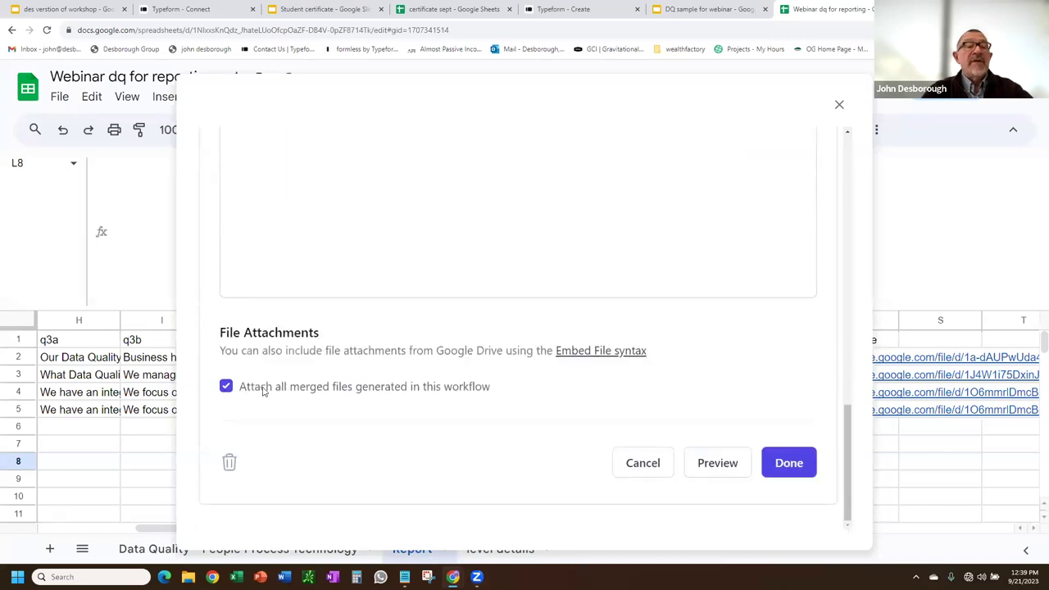
pyautogui.click(790, 464)
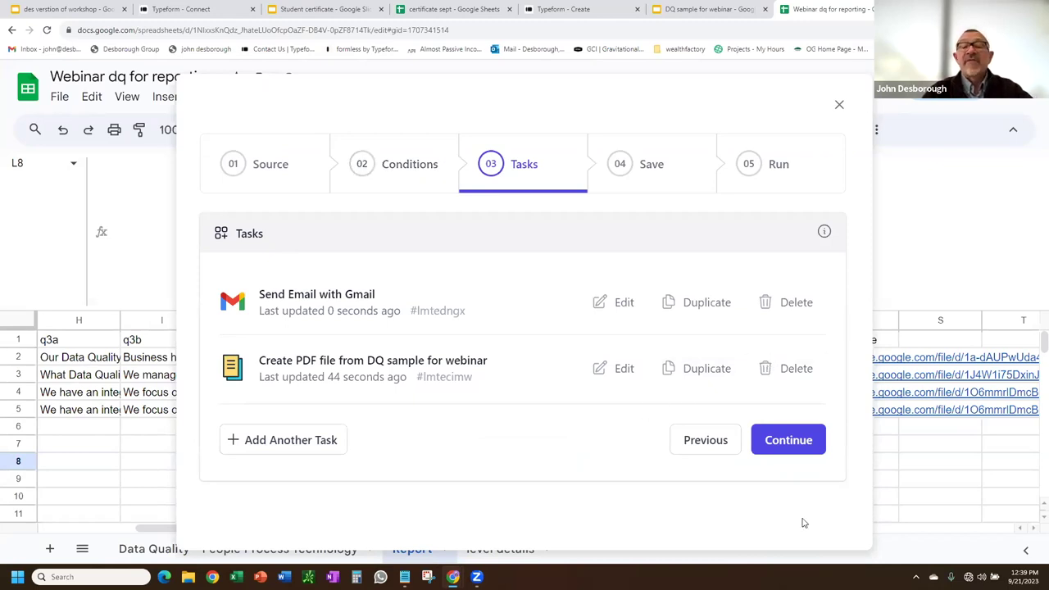
# Set the workflow to run every hour and choose Save and Run.
pyautogui.click(776, 443)
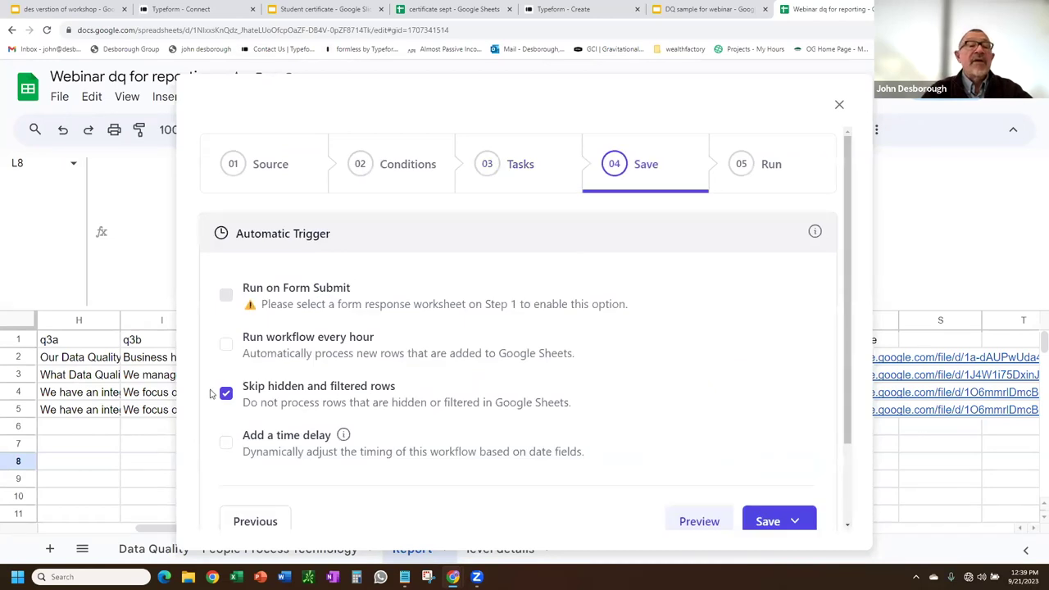
pyautogui.click(227, 345)
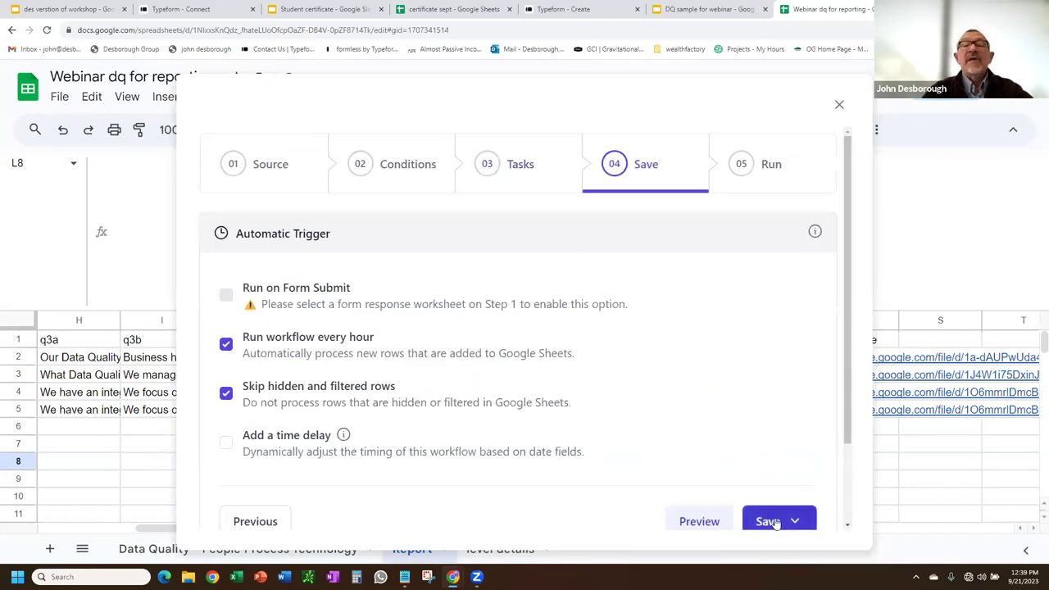
pyautogui.scroll(-2, 773, 426)
pyautogui.click(773, 425)
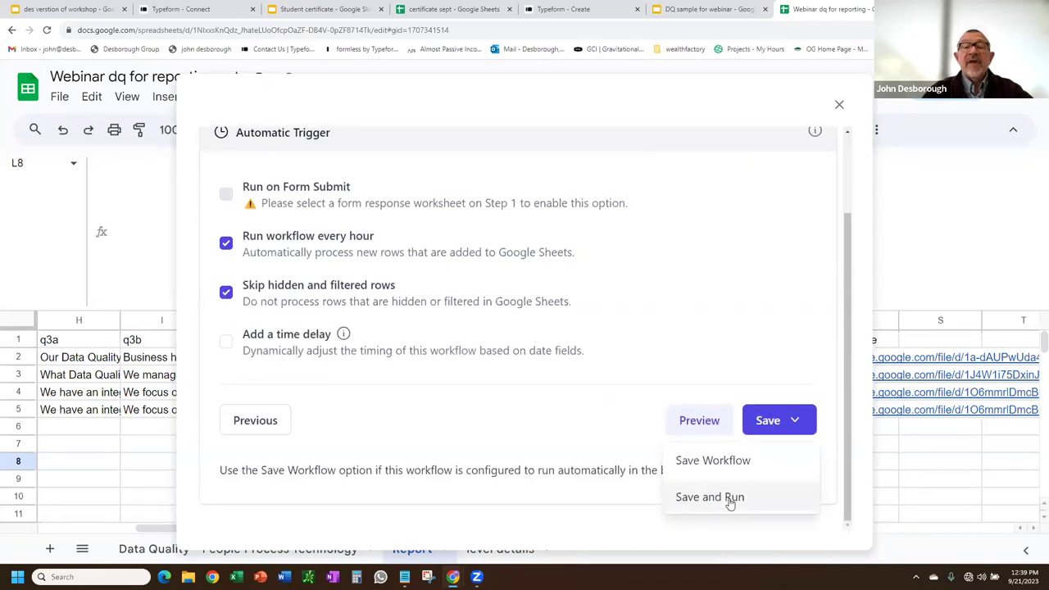
pyautogui.click(731, 500)
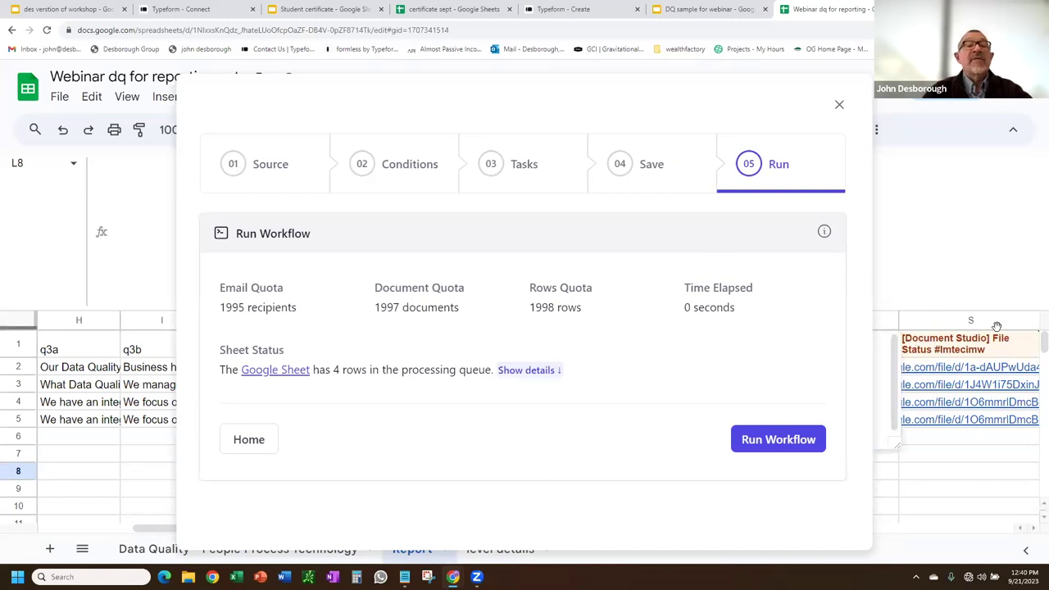
# Run the workflow to process all 4 queued rows and refresh the run status.
pyautogui.click(783, 442)
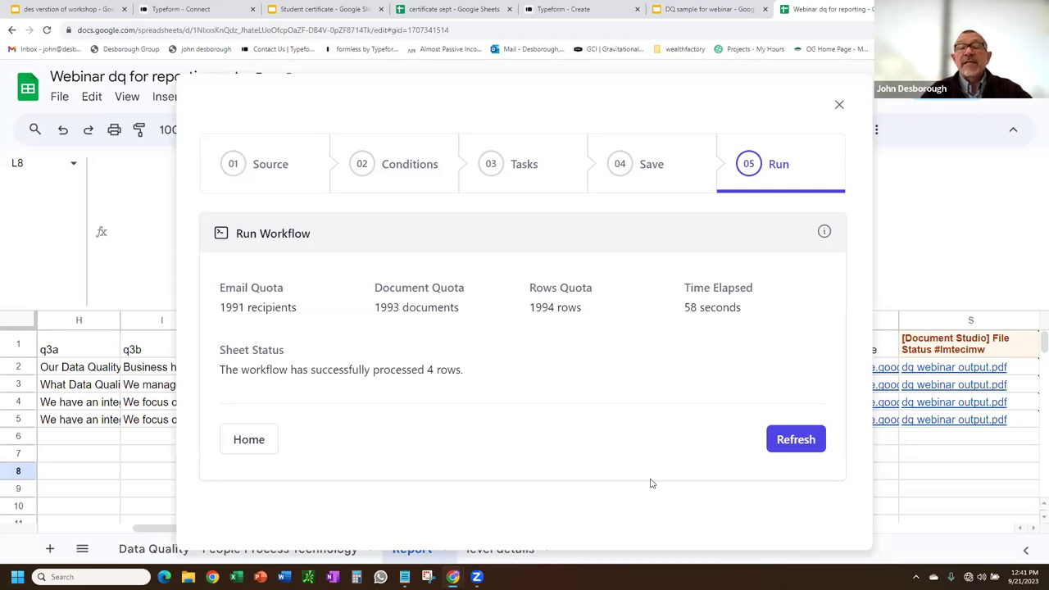
pyautogui.click(807, 440)
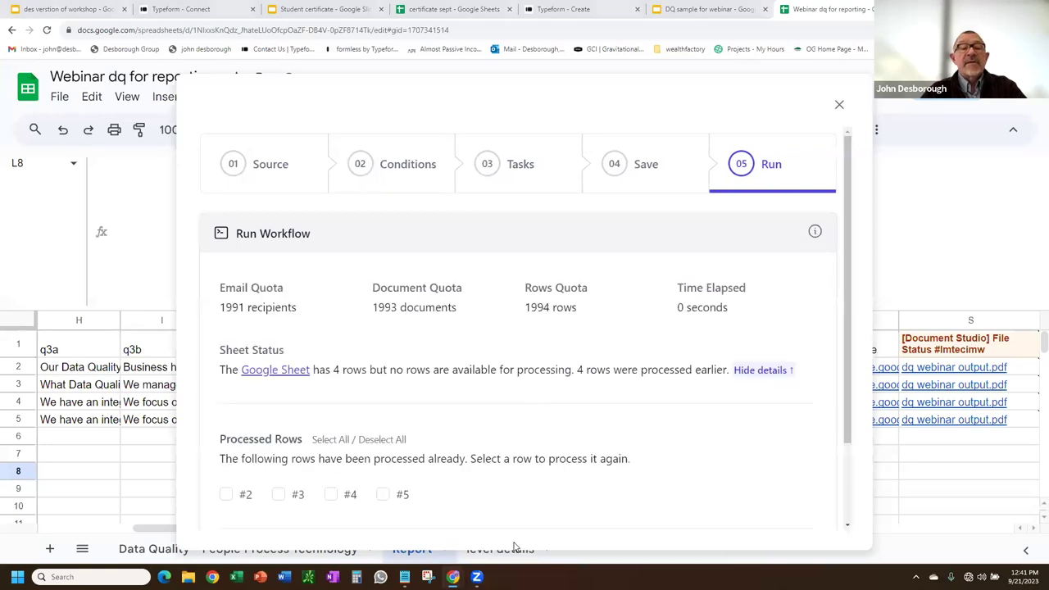
pyautogui.hotkey('alt', 'Tab')
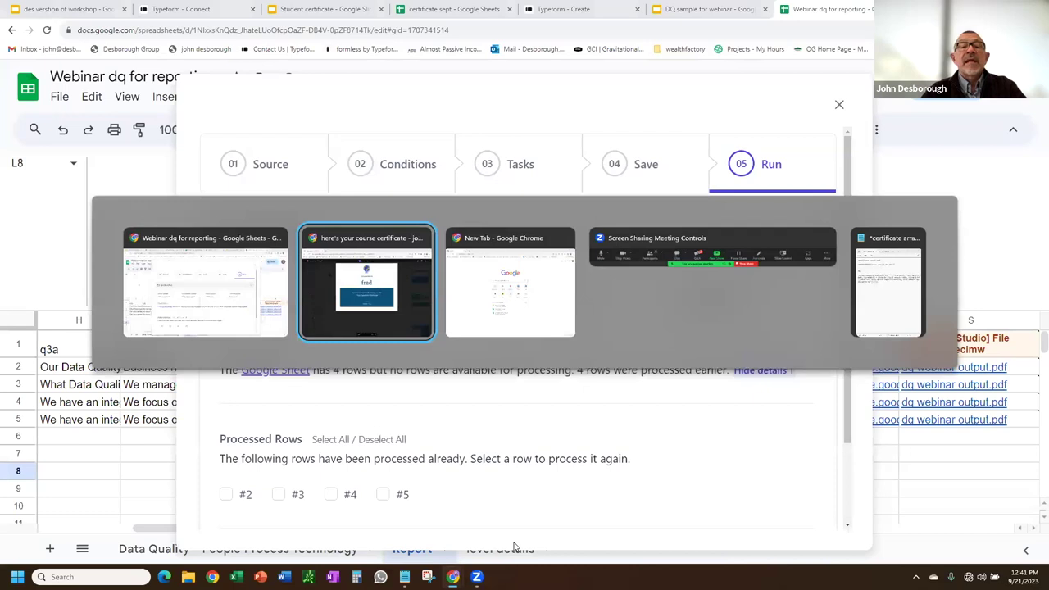
pyautogui.press('Escape')
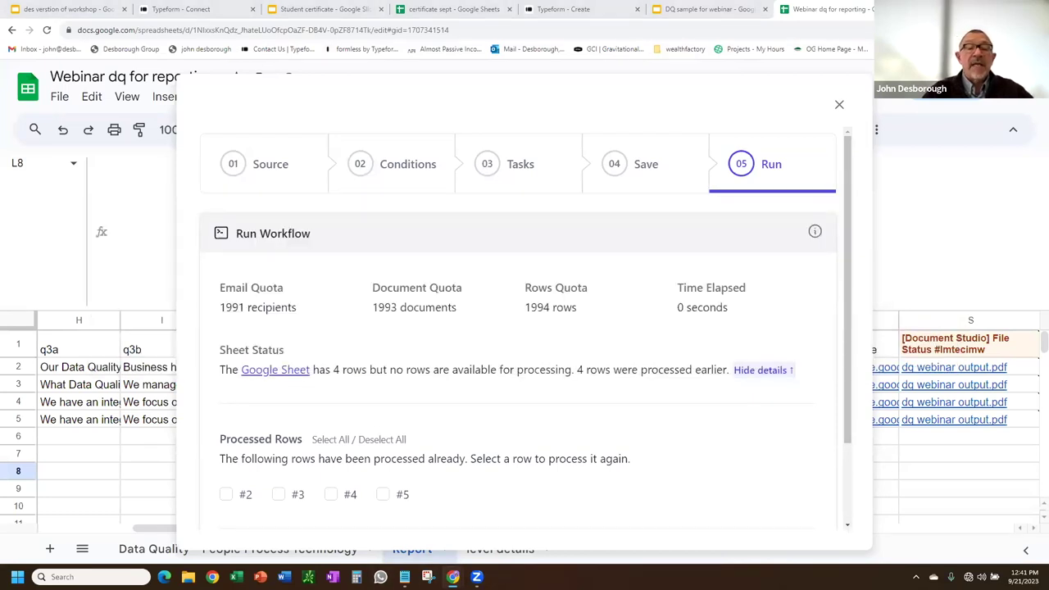
# Switch to the Gmail window showing the 'dq webinar report' email.
pyautogui.moveTo(442, 574)
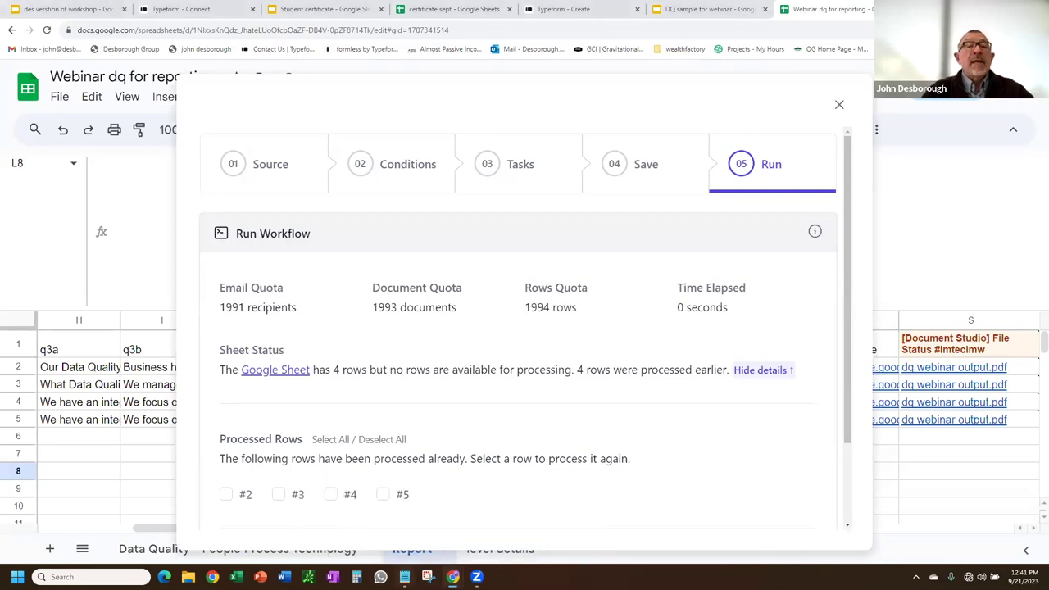
pyautogui.moveTo(404, 576)
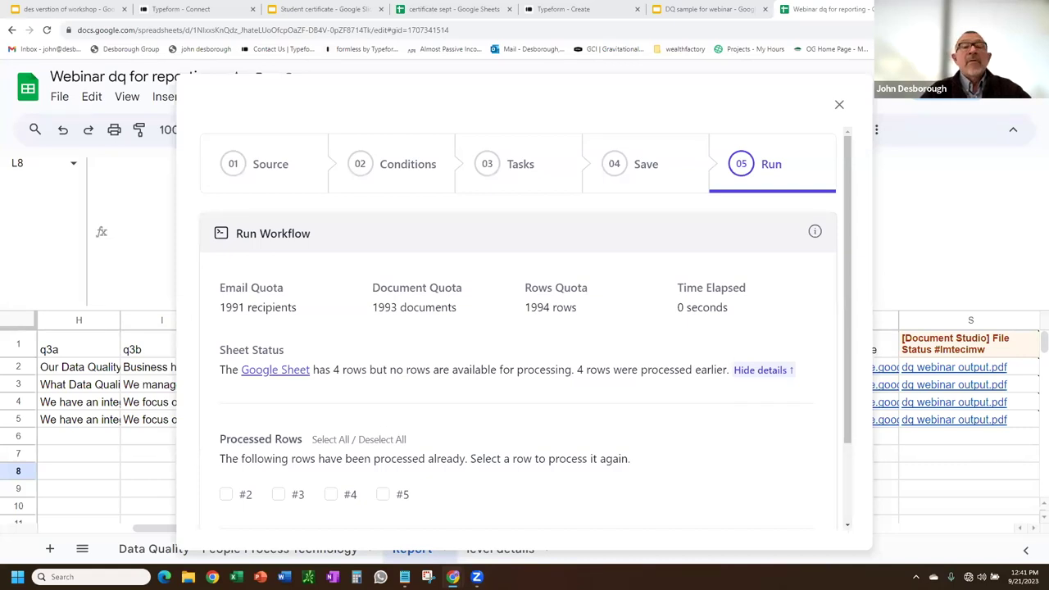
pyautogui.hotkey('alt', 'Tab')
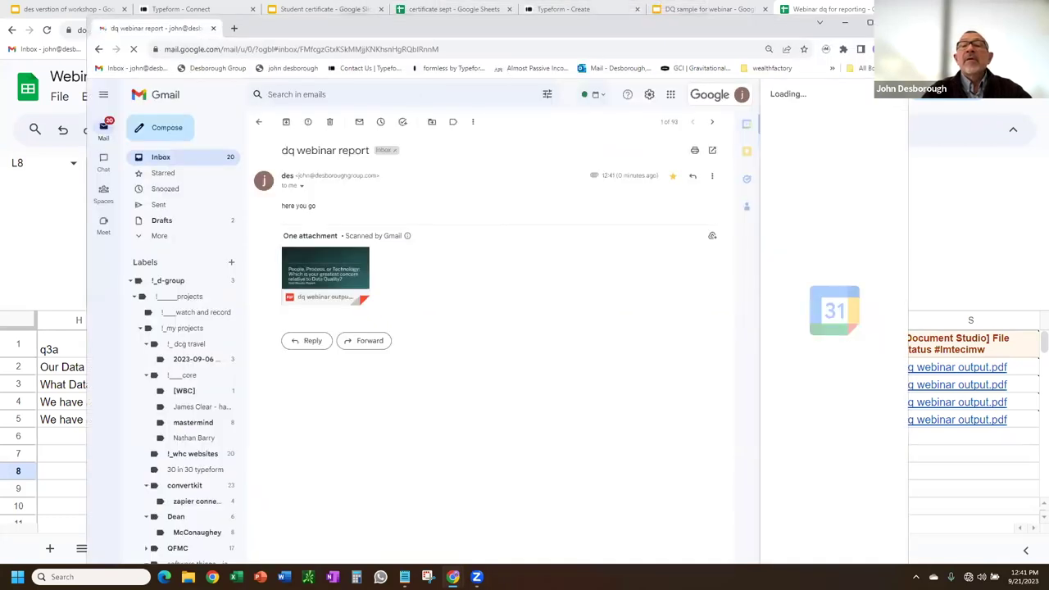
# Maximize Gmail and open the preview of the attached dq webinar output.pdf.
pyautogui.click(871, 22)
pyautogui.moveTo(227, 240)
pyautogui.click(230, 242)
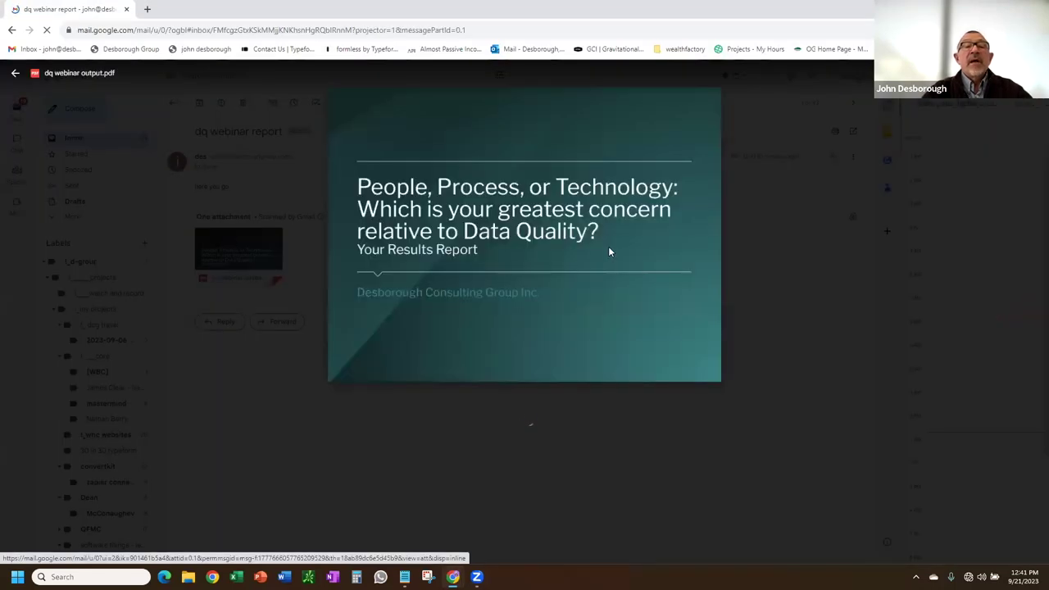
# Scroll through the PDF pages to the STABLE result, then return to Sheets.
pyautogui.scroll(-5, 611, 252)
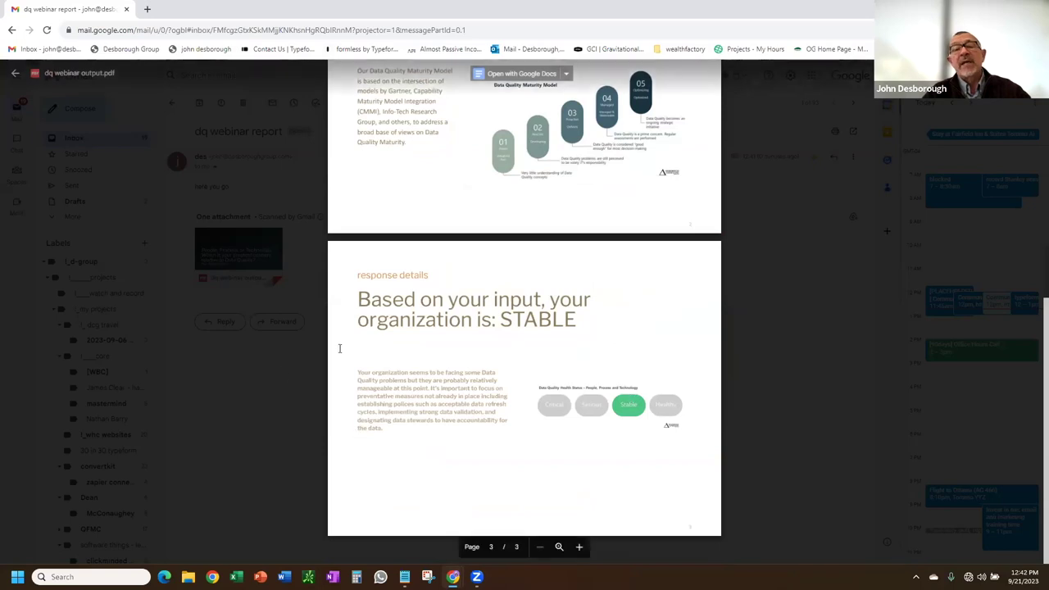
pyautogui.scroll(4, 475, 294)
pyautogui.scroll(-4, 473, 288)
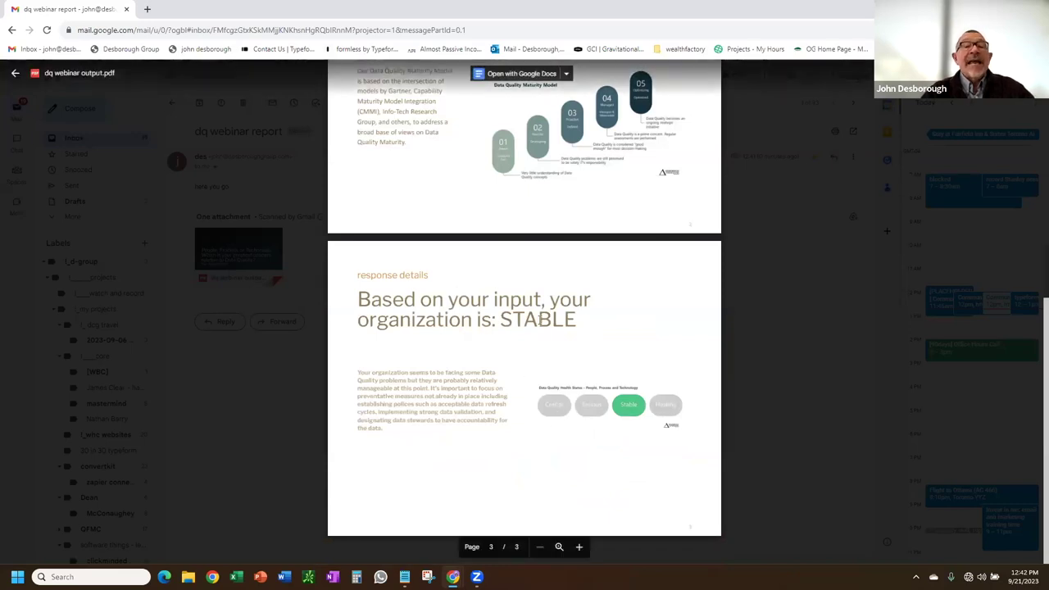
pyautogui.scroll(10, 539, 327)
pyautogui.scroll(-4, 539, 322)
pyautogui.scroll(4, 539, 319)
pyautogui.scroll(-4, 540, 304)
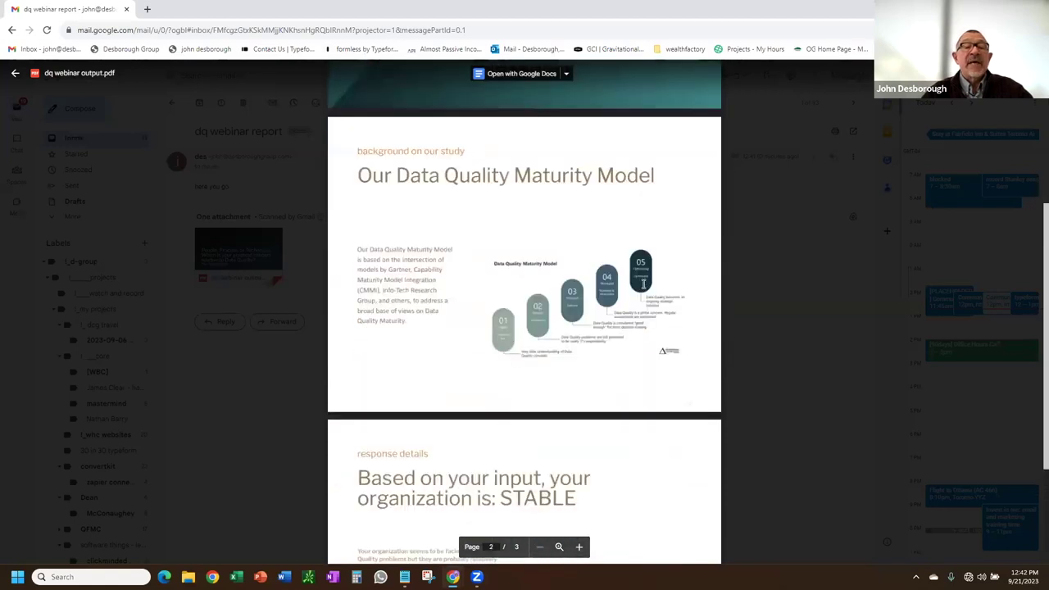
pyautogui.scroll(-2, 518, 363)
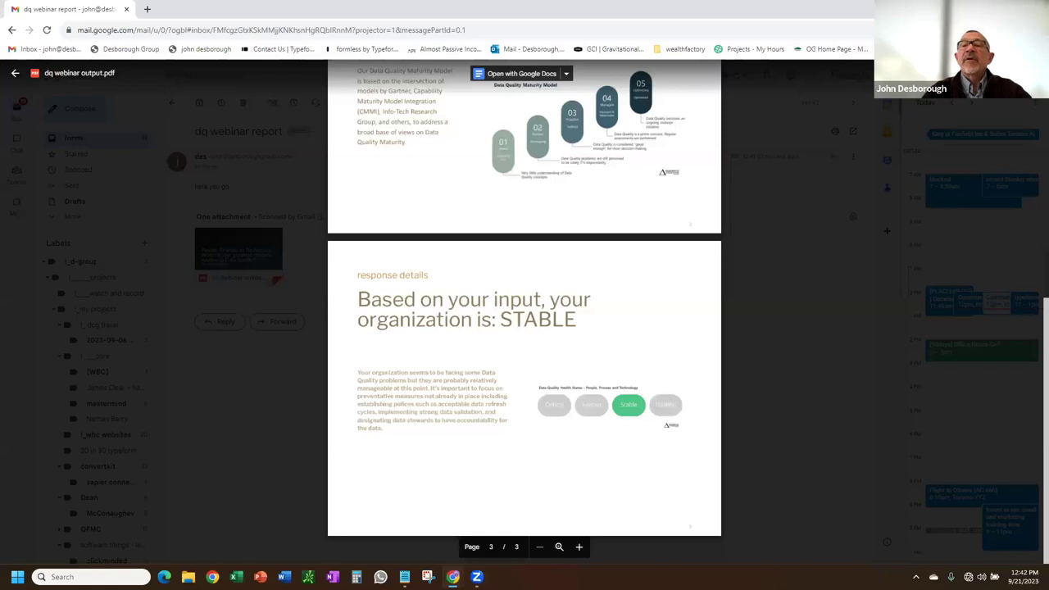
pyautogui.hotkey('alt', 'Tab')
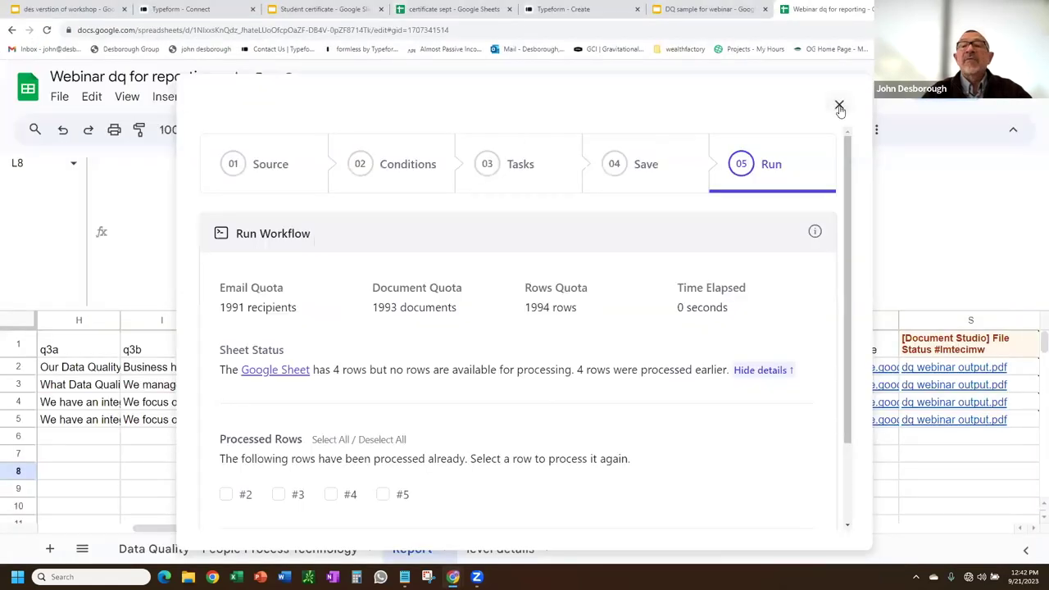
# Close the Document Studio panel, keeping the Report sheet in front.
pyautogui.click(841, 106)
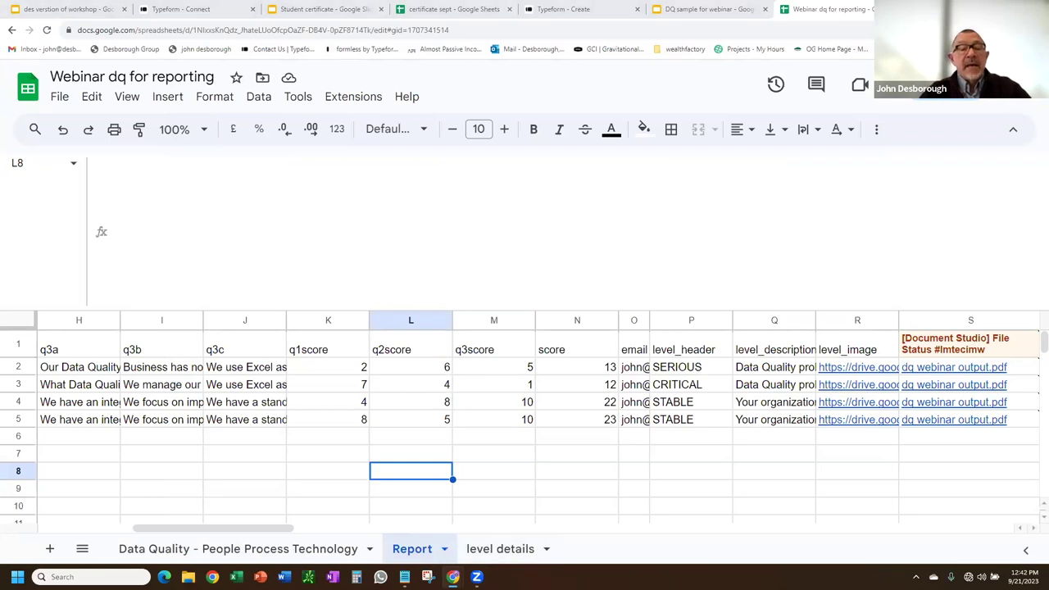
pyautogui.moveTo(452, 577)
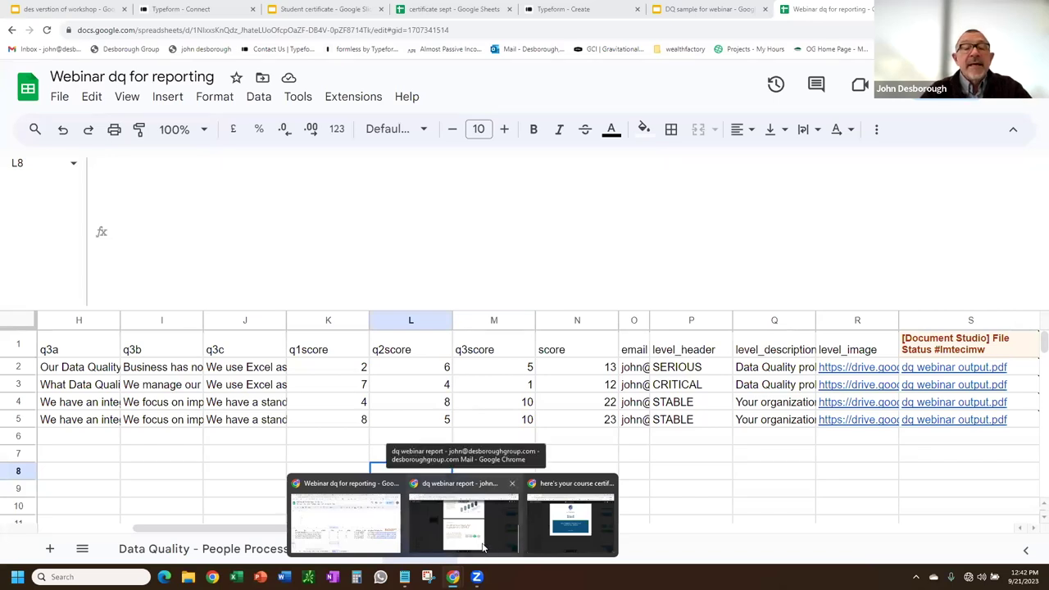
pyautogui.click(356, 527)
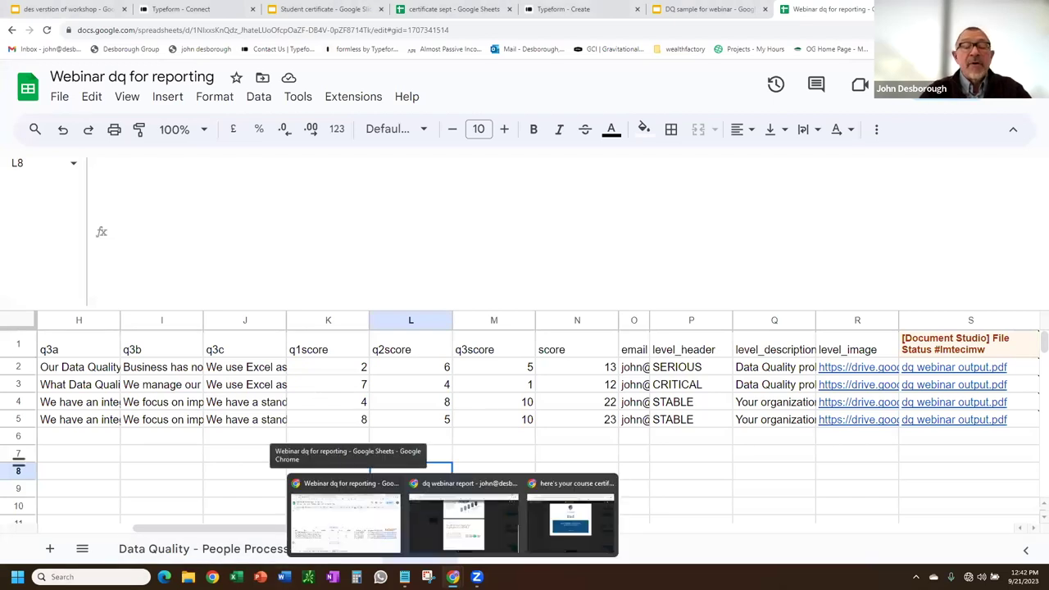
# Close the PDF preview in Gmail and return to the spreadsheet.
pyautogui.click(459, 505)
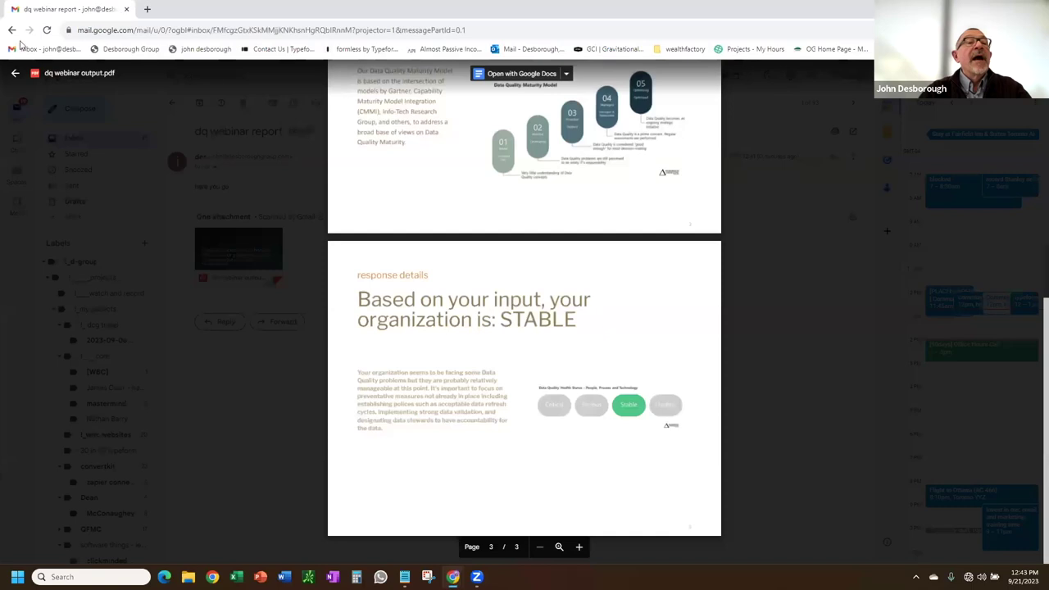
pyautogui.click(16, 74)
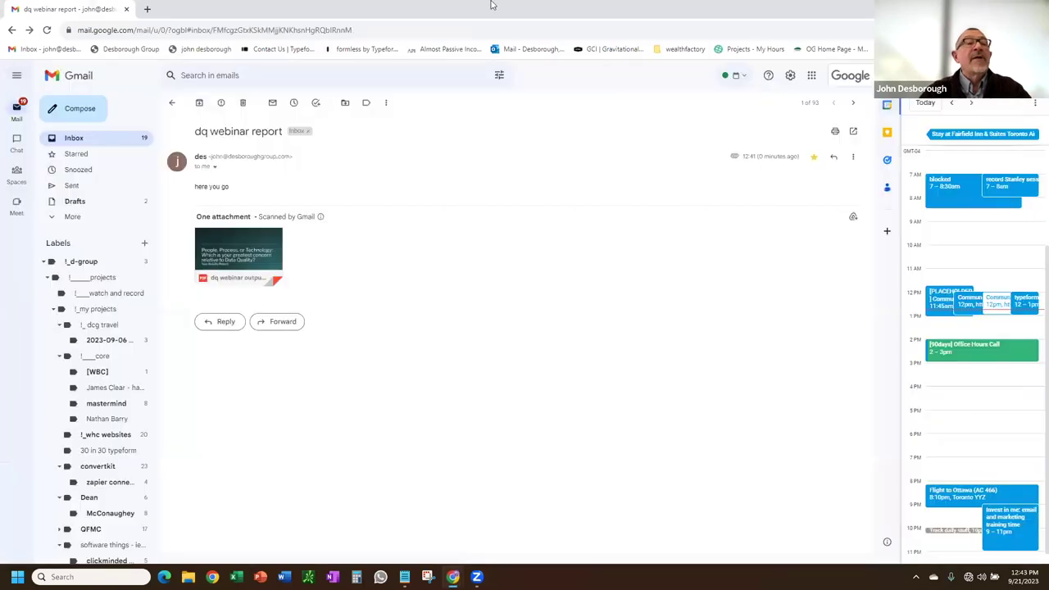
pyautogui.hotkey('alt', 'Tab')
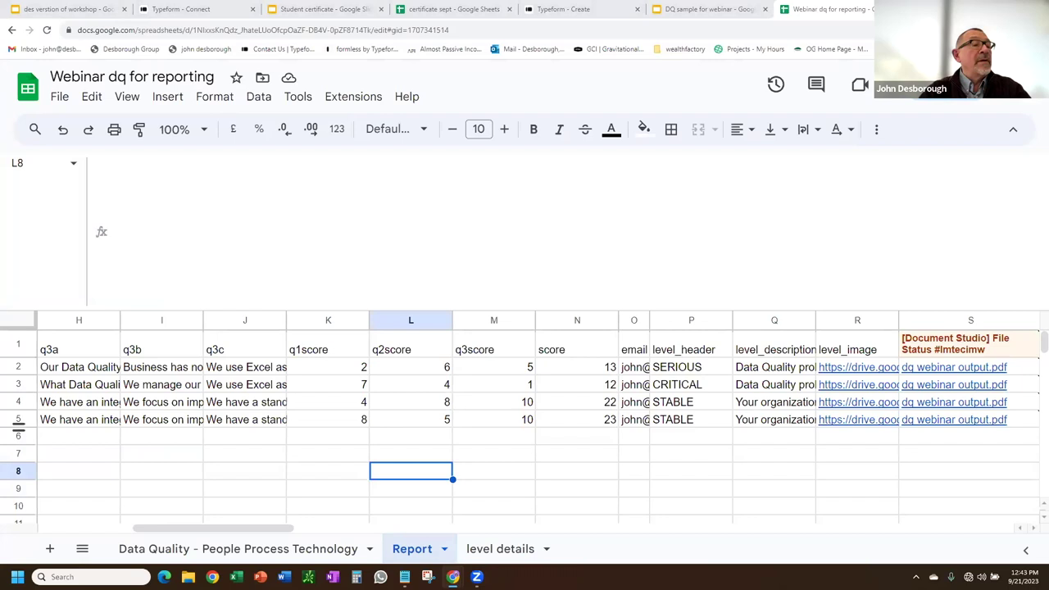
# Advance the slideshow to the Q&A slide, then step back to 'Wrapping it up'.
pyautogui.hotkey('alt', 'Tab')
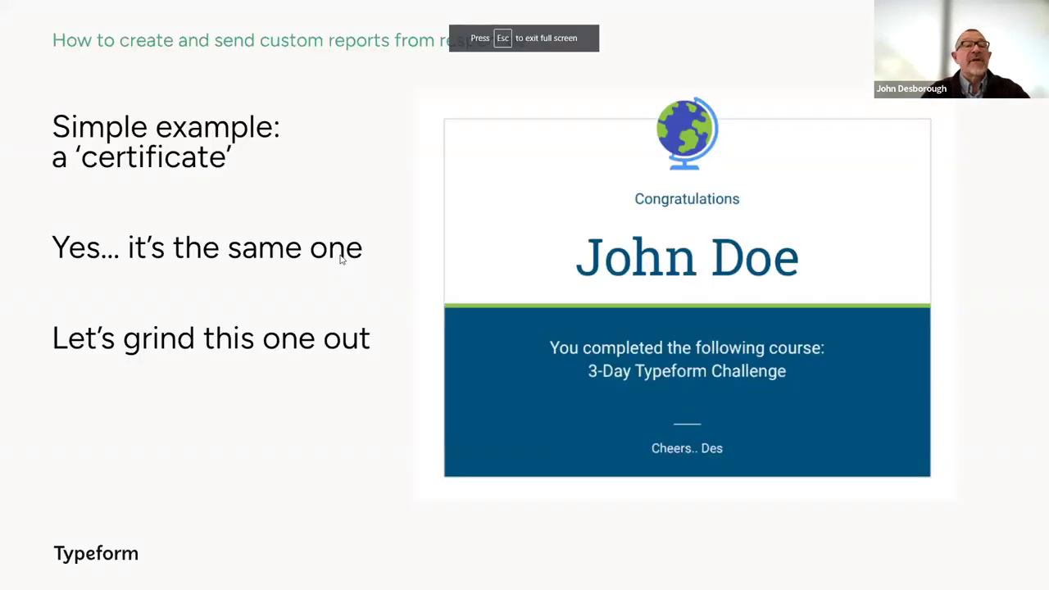
pyautogui.press('Right')
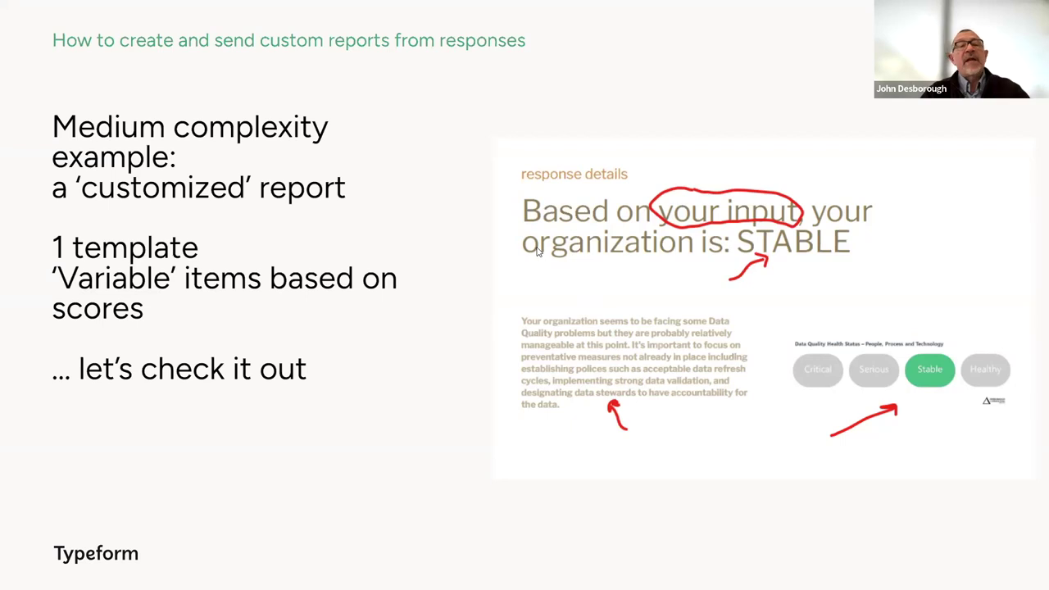
pyautogui.press('Right')
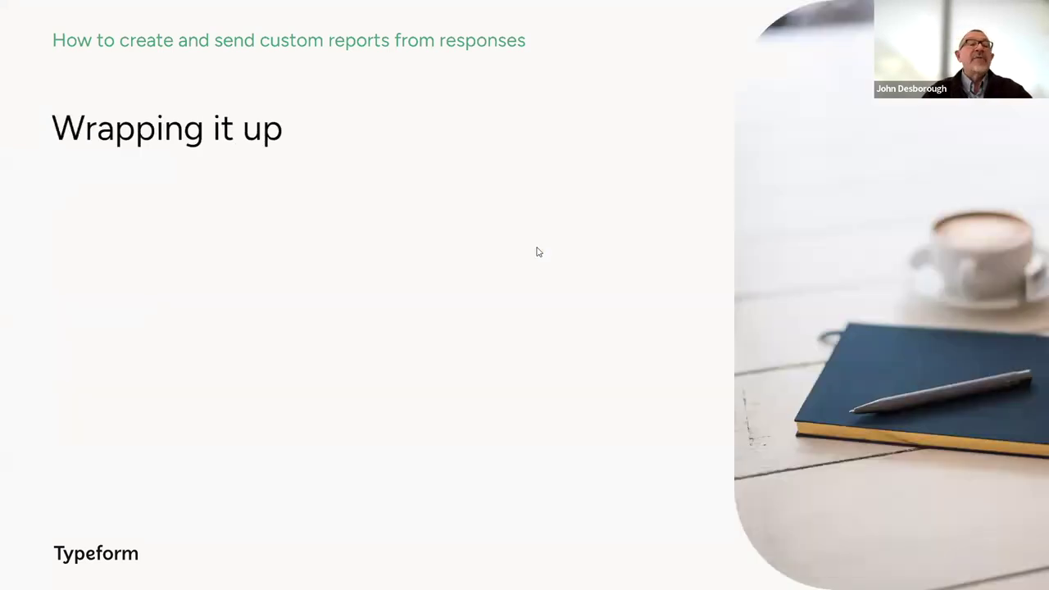
pyautogui.press('Right')
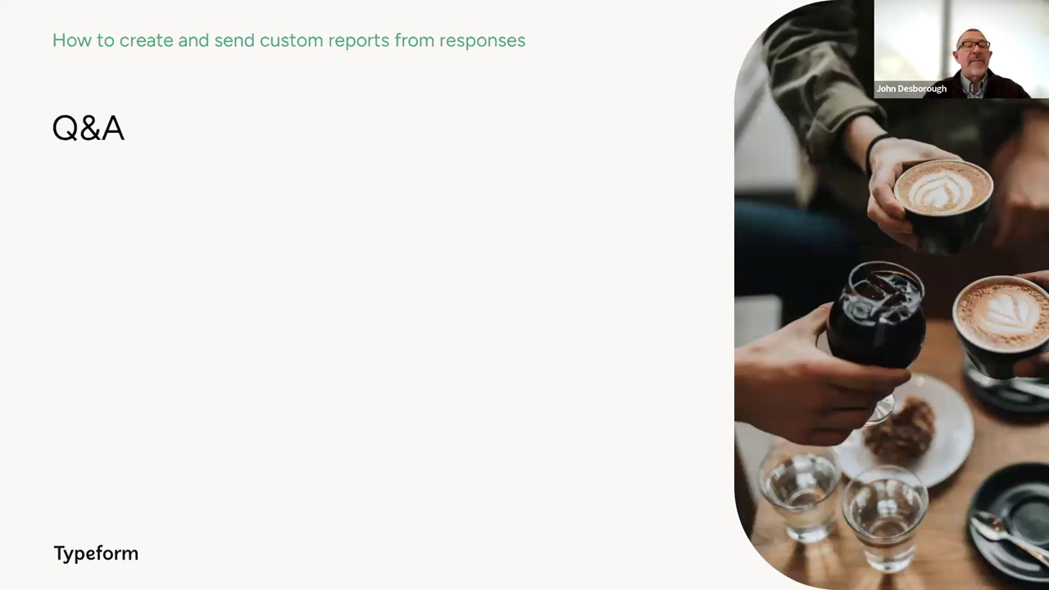
pyautogui.press('Left')
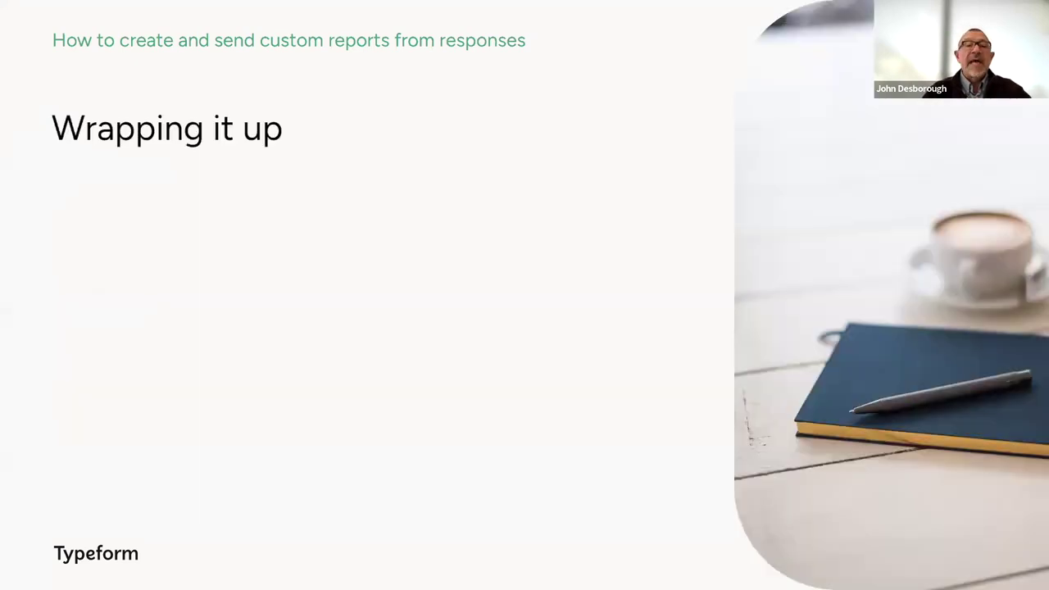